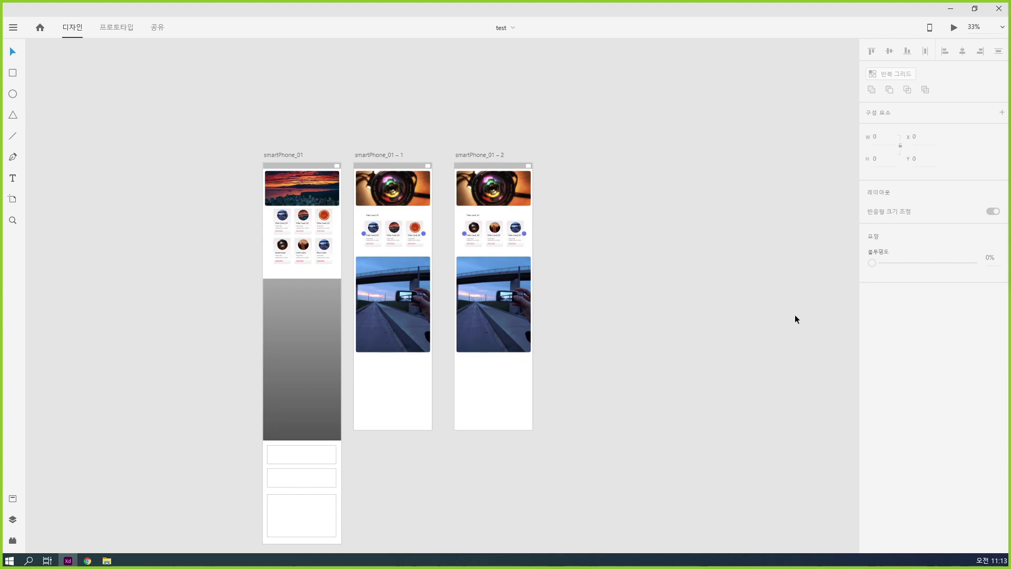
- Add a new Web 1920 artboard of 1920 x 1080 to the document
{"action": "left_click_drag", "start_coordinate": [278, 303], "coordinate": [501, 253]}
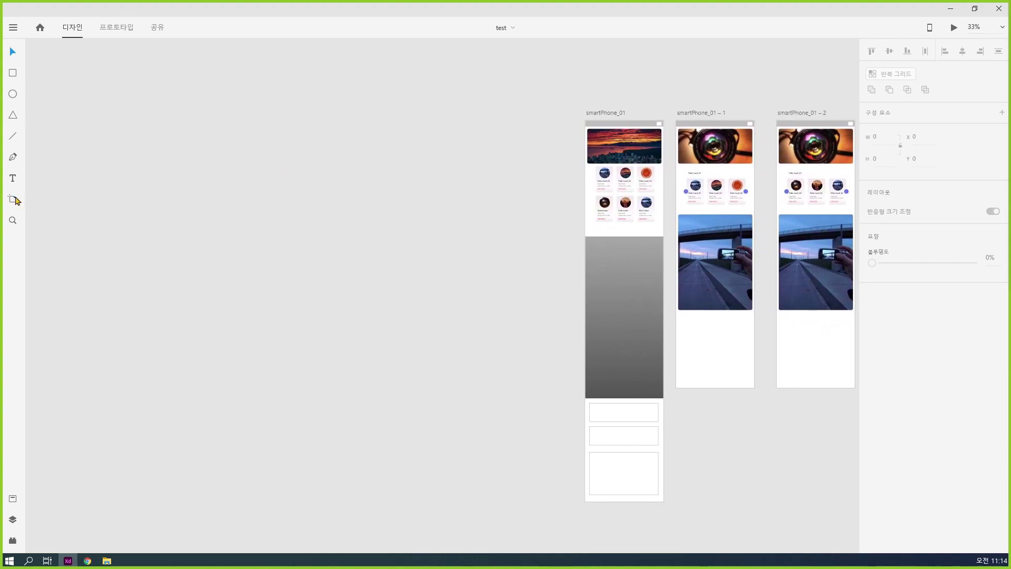
{"action": "left_click", "coordinate": [13, 199]}
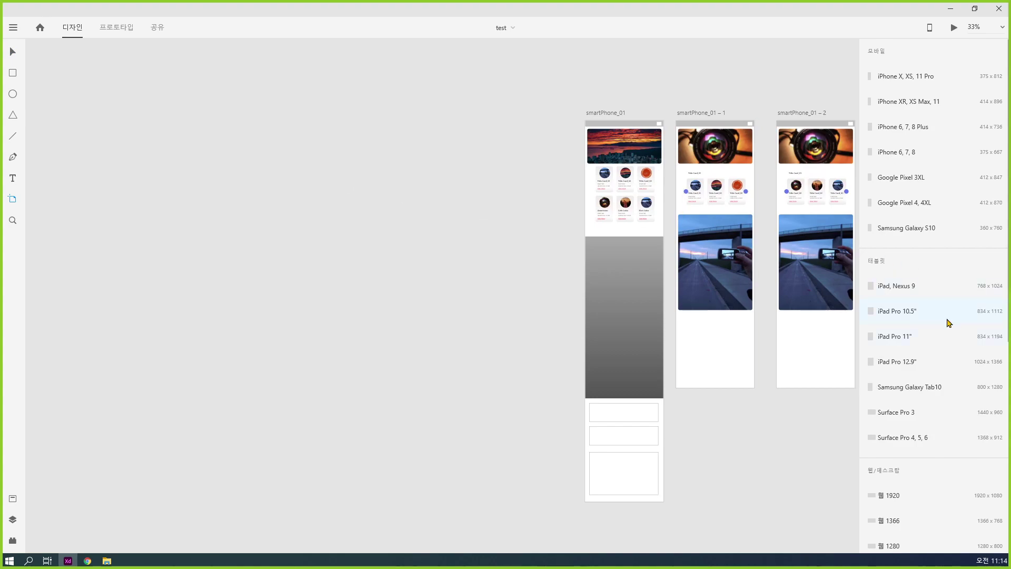
{"action": "scroll", "coordinate": [943, 311], "scroll_direction": "down", "scroll_amount": 6}
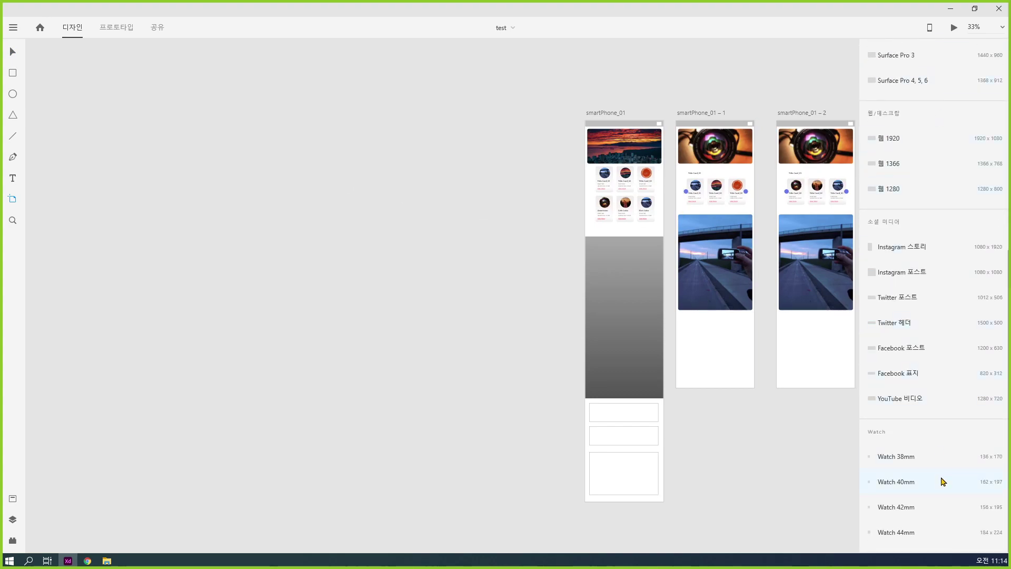
{"action": "scroll", "coordinate": [940, 431], "scroll_direction": "up", "scroll_amount": 2}
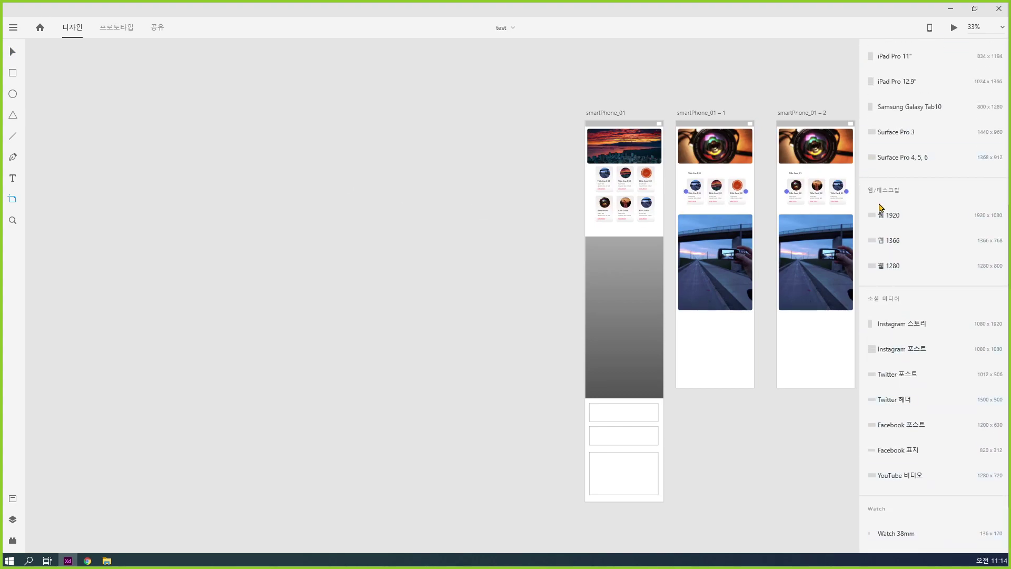
{"action": "left_click", "coordinate": [887, 217]}
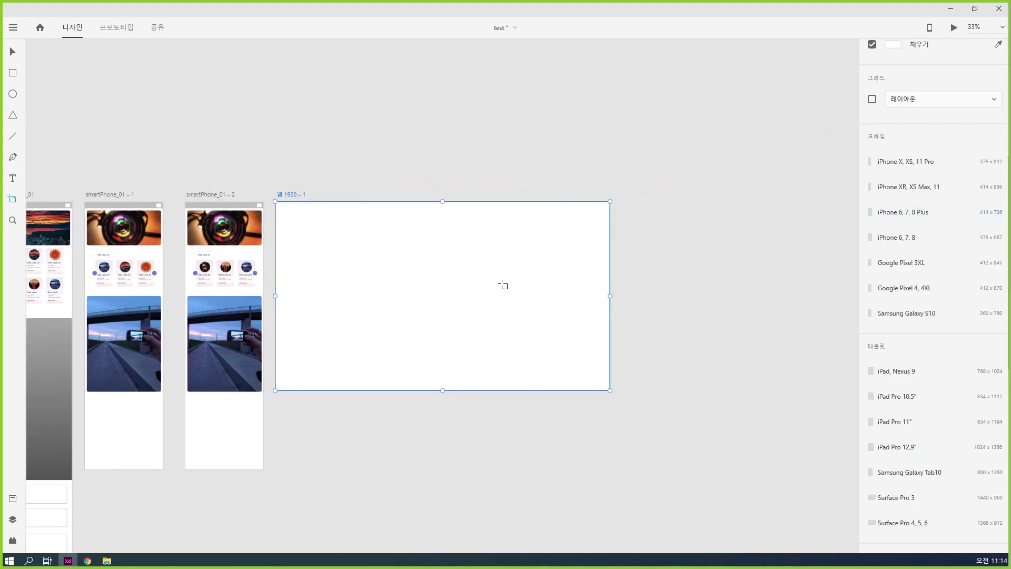
- Move the new Web 1920 artboard to the empty canvas left of the smartPhone_01 artboard
{"action": "scroll", "coordinate": [502, 285], "scroll_direction": "down", "scroll_amount": 4}
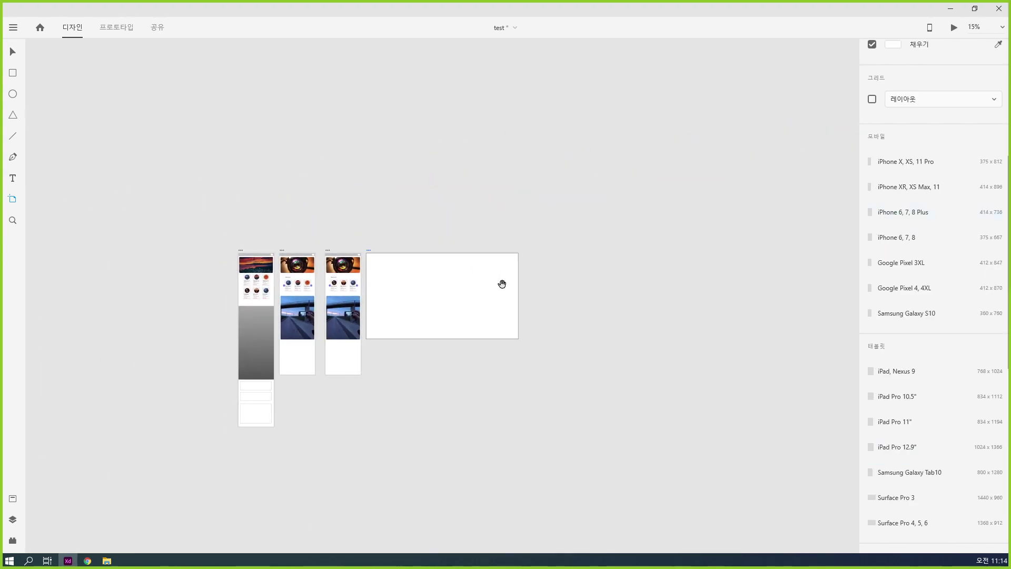
{"action": "scroll", "coordinate": [592, 318], "scroll_direction": "left", "scroll_amount": 3}
{"action": "left_click_drag", "start_coordinate": [621, 275], "coordinate": [609, 377]}
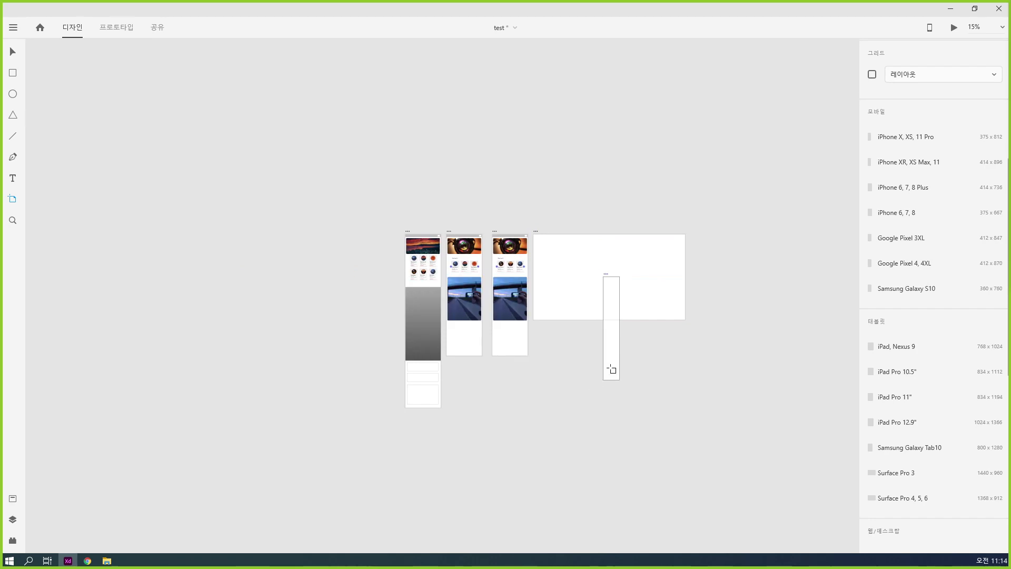
{"action": "left_click", "coordinate": [643, 316]}
{"action": "left_click", "coordinate": [13, 51]}
{"action": "left_click_drag", "start_coordinate": [567, 293], "coordinate": [255, 264]}
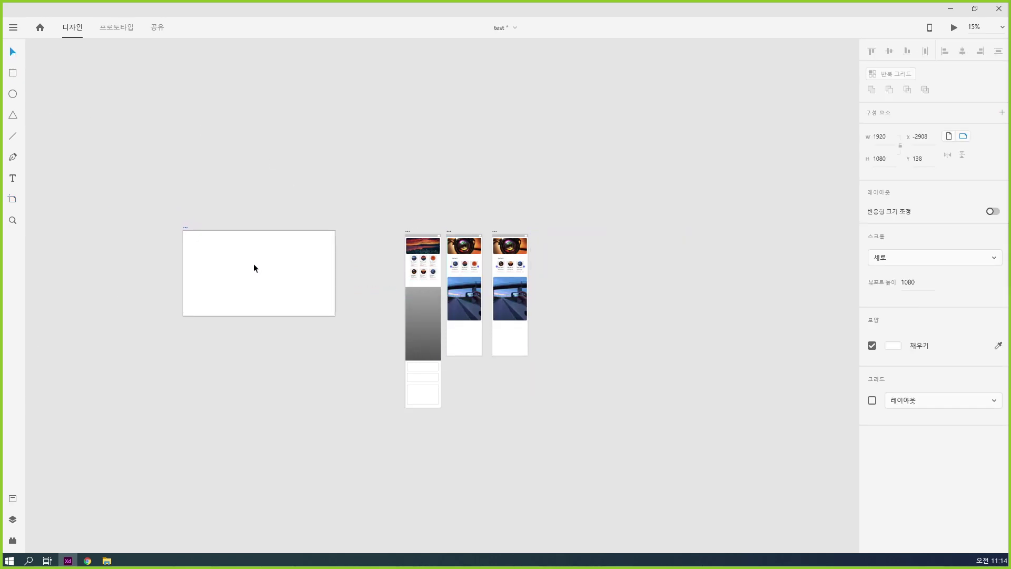
- Extend the Web 1920 artboard downward to a height of about 2501
{"action": "left_click", "coordinate": [264, 280], "text": "ctrl"}
{"action": "left_click", "coordinate": [263, 280], "text": "ctrl"}
{"action": "scroll", "coordinate": [491, 167], "scroll_direction": "down", "scroll_amount": 2}
{"action": "scroll", "coordinate": [492, 167], "scroll_direction": "left", "scroll_amount": 2}
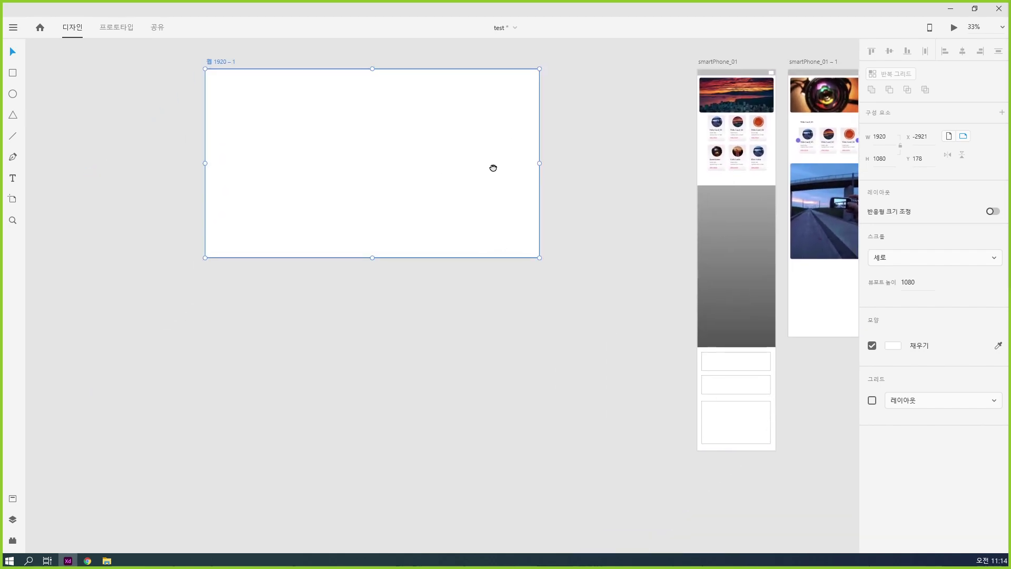
{"action": "left_click_drag", "start_coordinate": [371, 250], "coordinate": [373, 496]}
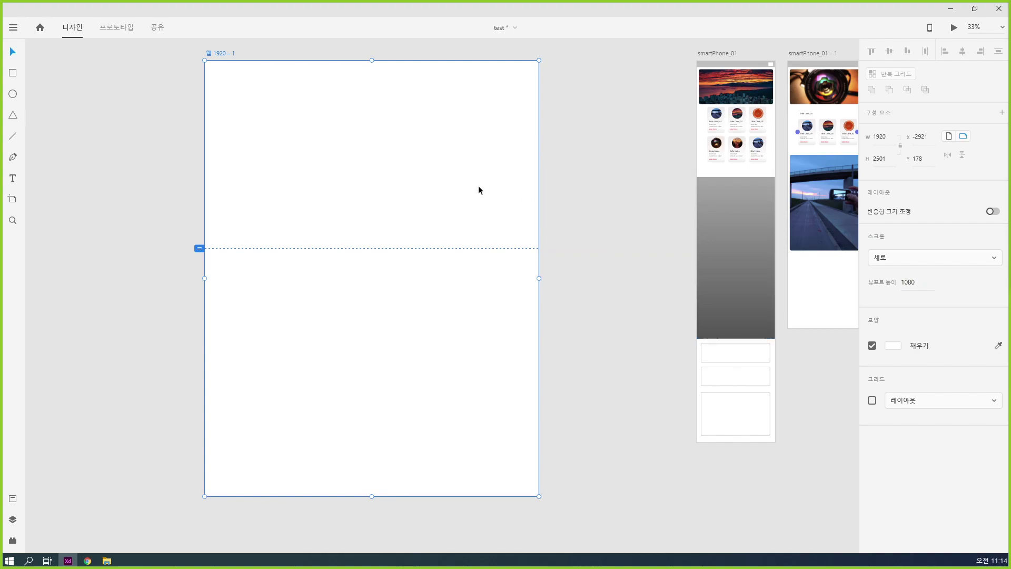
- Draw a rectangle about 492 wide and 88 high near the upper-left corner of the Web 1920 artboard
{"action": "left_click", "coordinate": [291, 125], "text": "ctrl"}
{"action": "left_click_drag", "start_coordinate": [349, 147], "coordinate": [357, 203]}
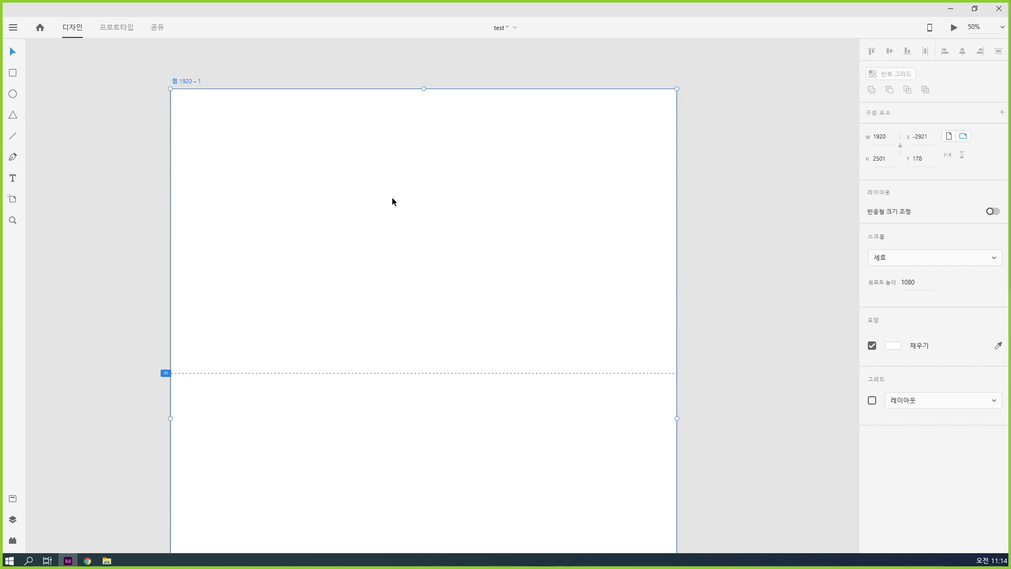
{"action": "left_click", "coordinate": [10, 76]}
{"action": "left_click_drag", "start_coordinate": [193, 134], "coordinate": [321, 156]}
{"action": "left_click", "coordinate": [12, 52]}
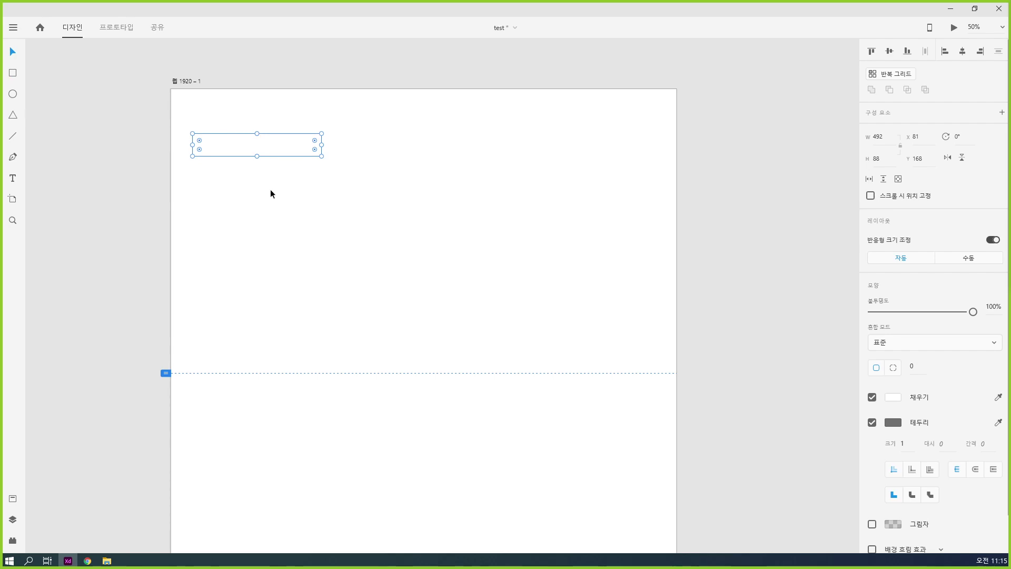
{"action": "left_click_drag", "start_coordinate": [222, 141], "coordinate": [220, 227]}
{"action": "key", "text": "ctrl+z"}
{"action": "key", "text": "ctrl+z"}
{"action": "key", "text": "ctrl+z"}
- Repeat the rectangle into a vertical column of seven with Repeat Grid and ungroup the grid into separate rectangles
{"action": "left_click", "coordinate": [883, 74]}
{"action": "left_click_drag", "start_coordinate": [257, 156], "coordinate": [250, 329]}
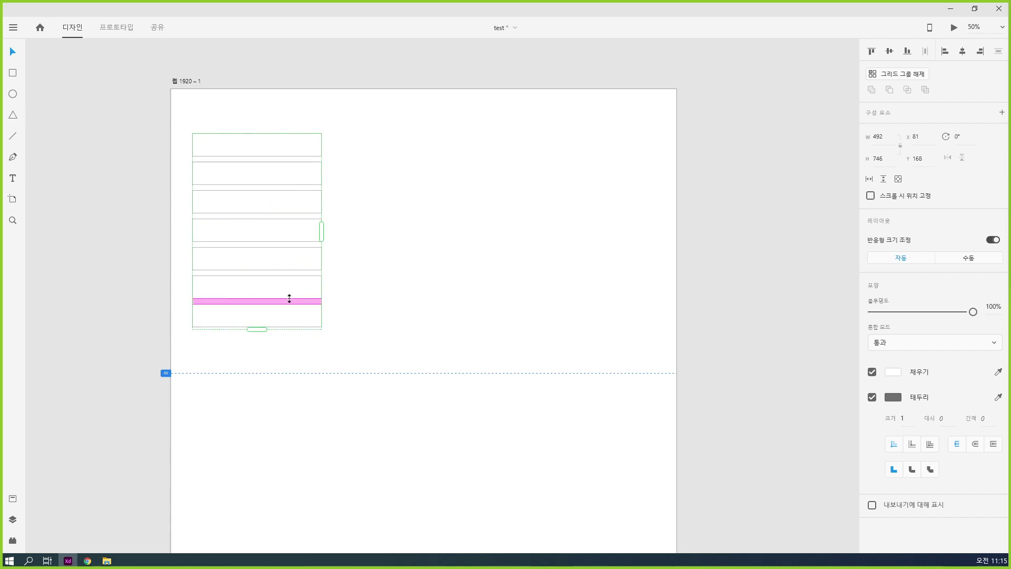
{"action": "double_click", "coordinate": [258, 182]}
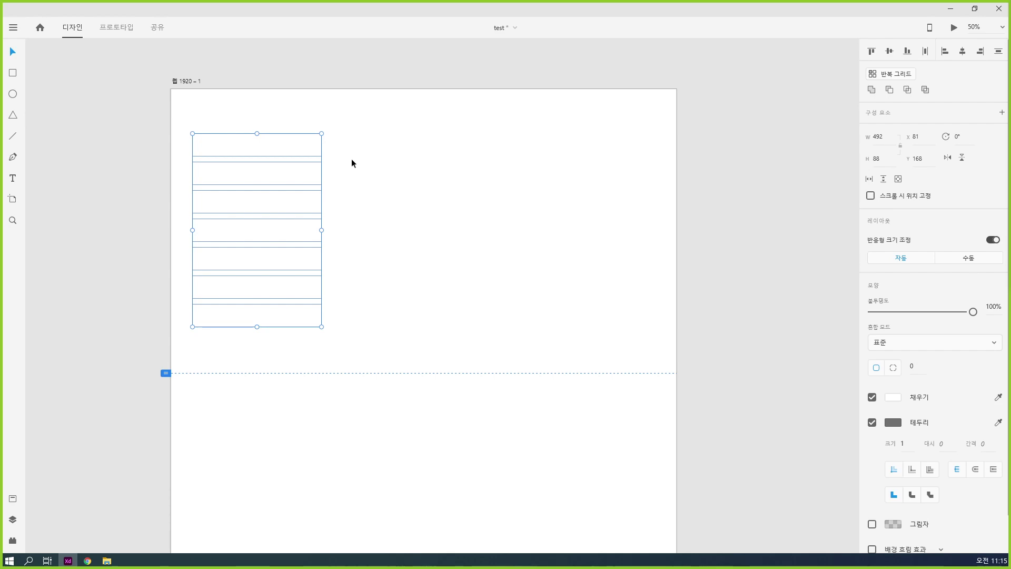
{"action": "left_click", "coordinate": [377, 188]}
{"action": "left_click", "coordinate": [298, 146]}
{"action": "left_click", "coordinate": [298, 170]}
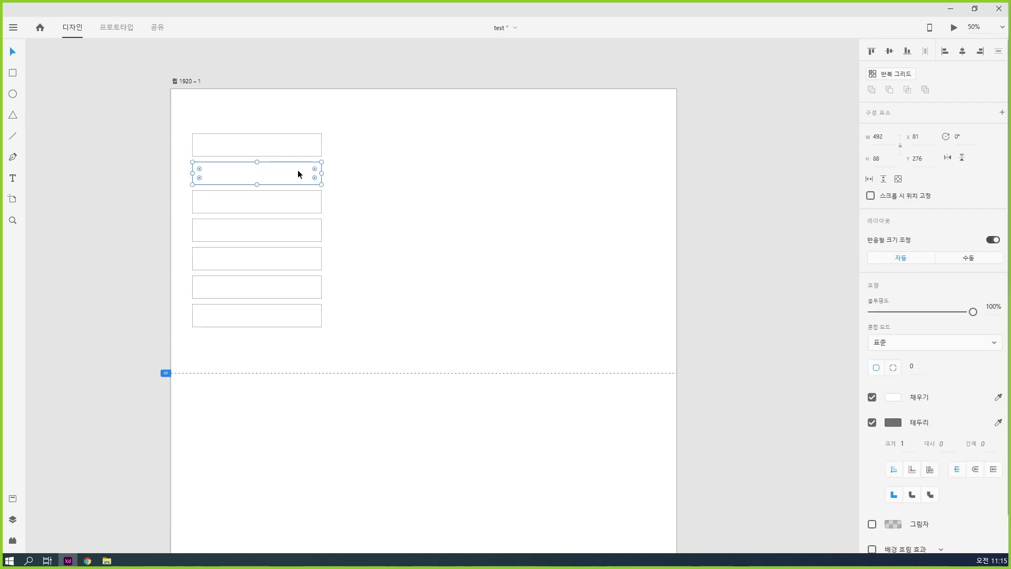
{"action": "left_click", "coordinate": [310, 312]}
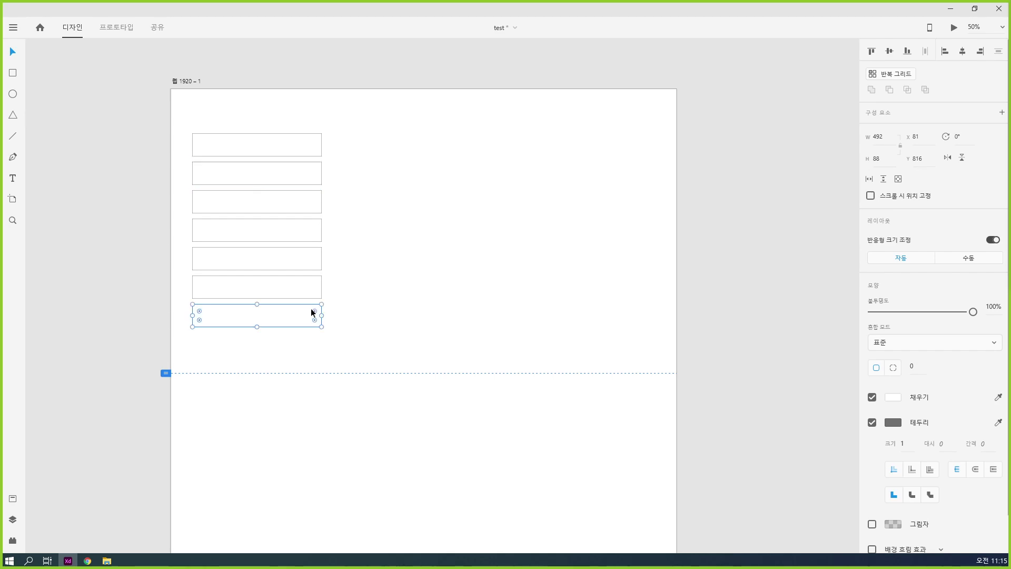
- Fill all seven rectangles with pink #E3ADAD and remove their borders
{"action": "left_click_drag", "start_coordinate": [389, 346], "coordinate": [226, 136]}
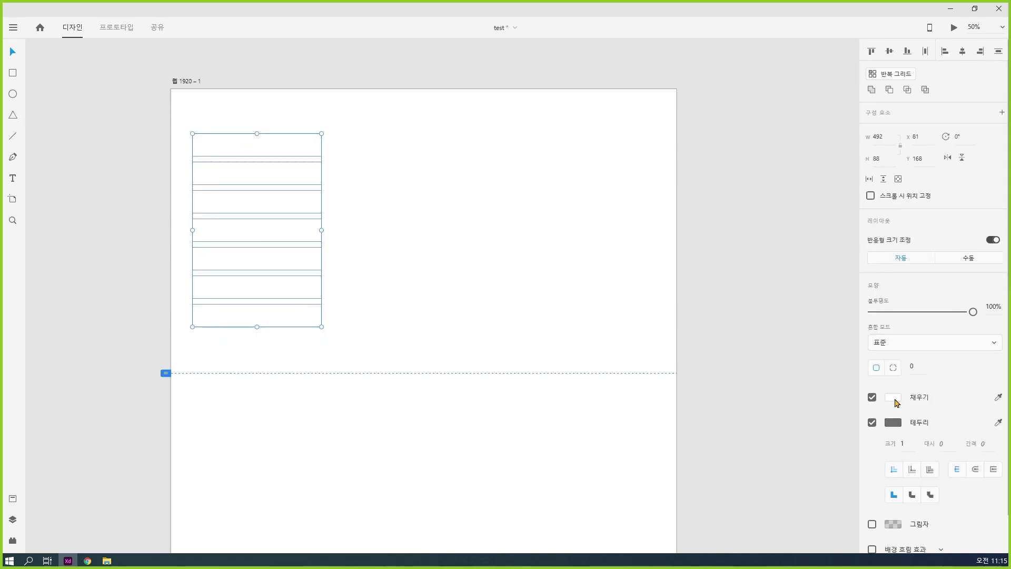
{"action": "left_click", "coordinate": [893, 398]}
{"action": "left_click", "coordinate": [756, 344]}
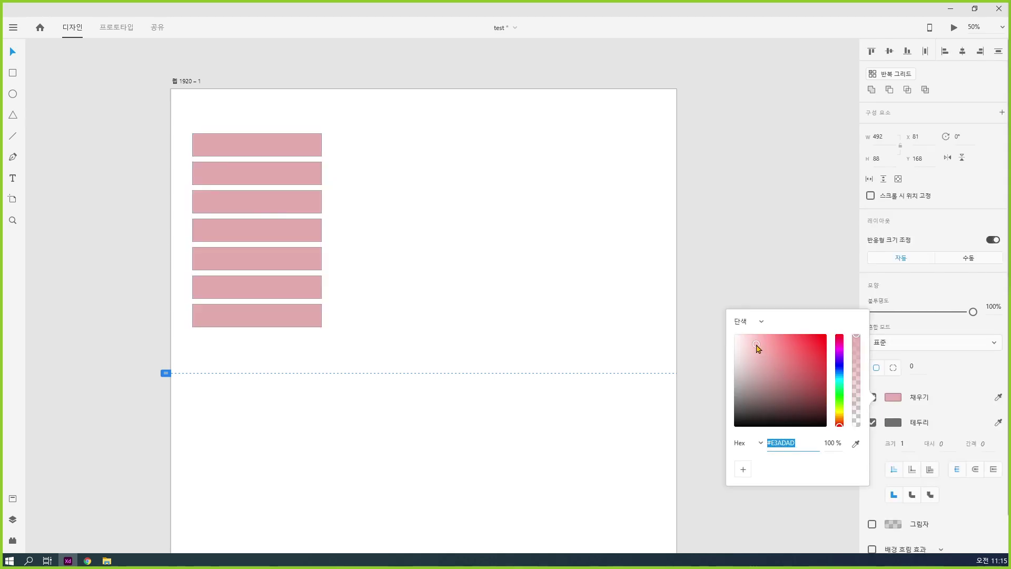
{"action": "left_click", "coordinate": [871, 423]}
{"action": "left_click", "coordinate": [872, 424]}
{"action": "left_click", "coordinate": [438, 217]}
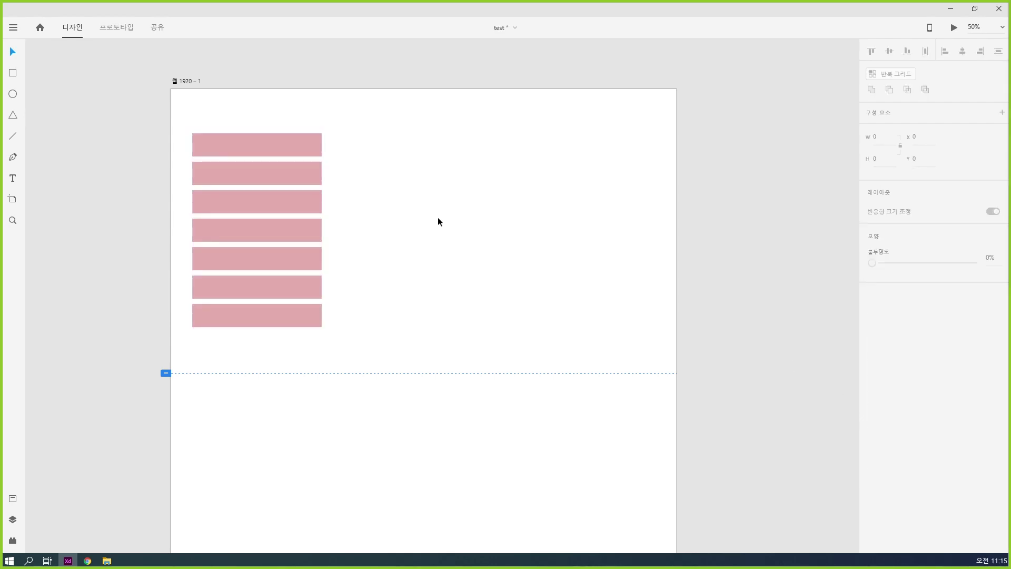
- Examine the first rectangle's fill colour in RGB and HSB modes, and return the colour mode to Hex
{"action": "left_click", "coordinate": [273, 141]}
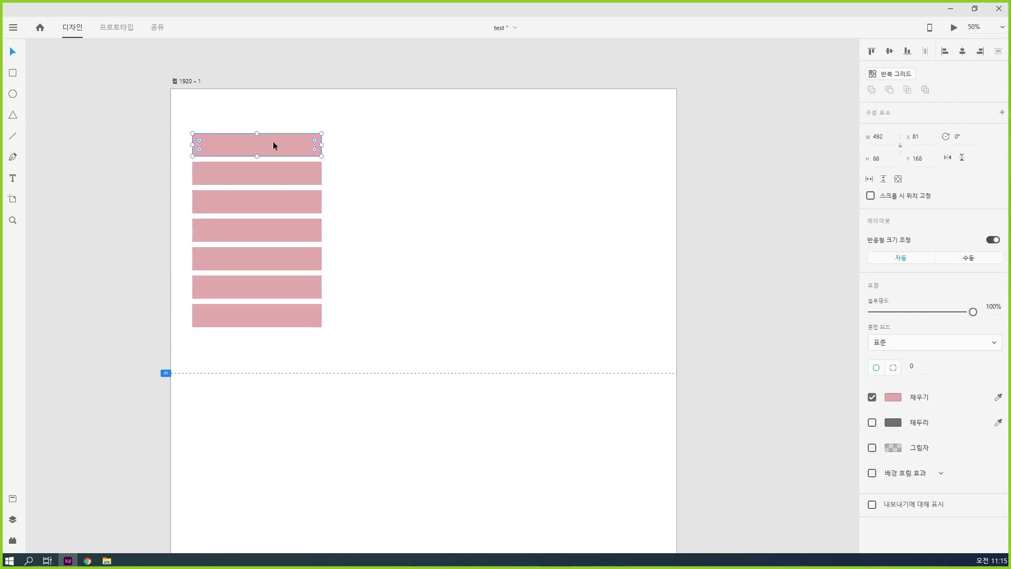
{"action": "left_click", "coordinate": [899, 397]}
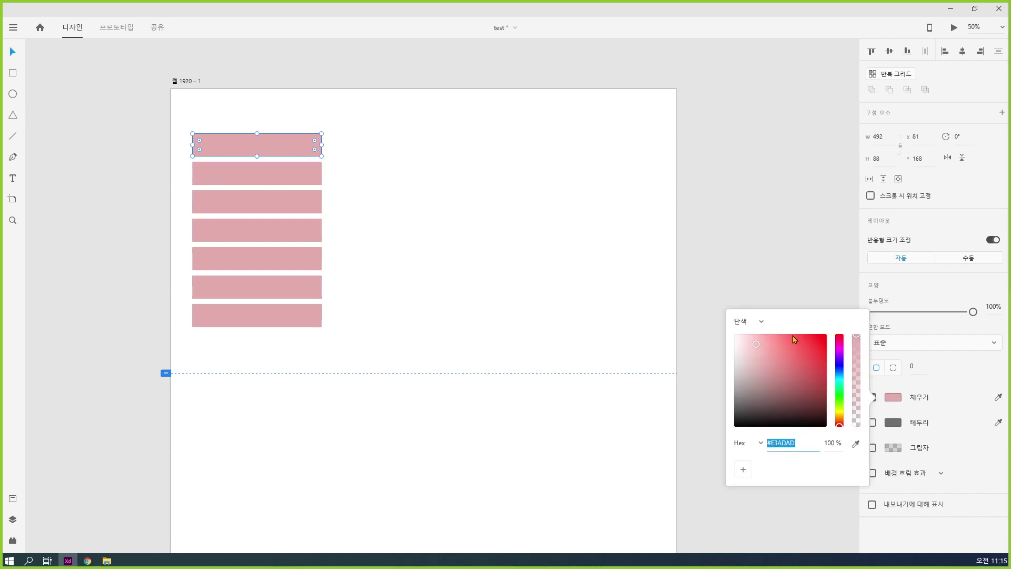
{"action": "left_click", "coordinate": [762, 444]}
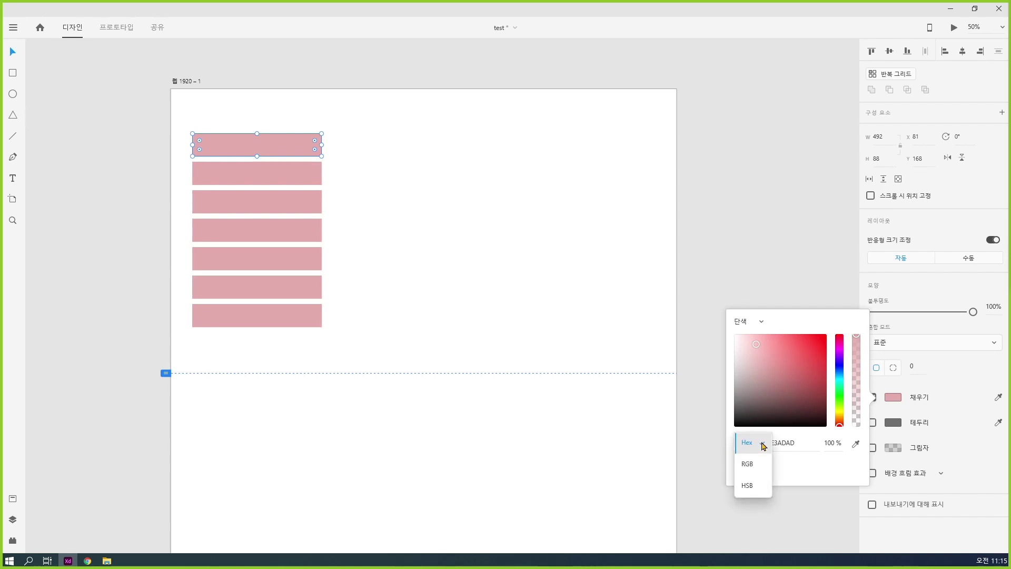
{"action": "left_click", "coordinate": [764, 464]}
{"action": "left_click", "coordinate": [762, 444]}
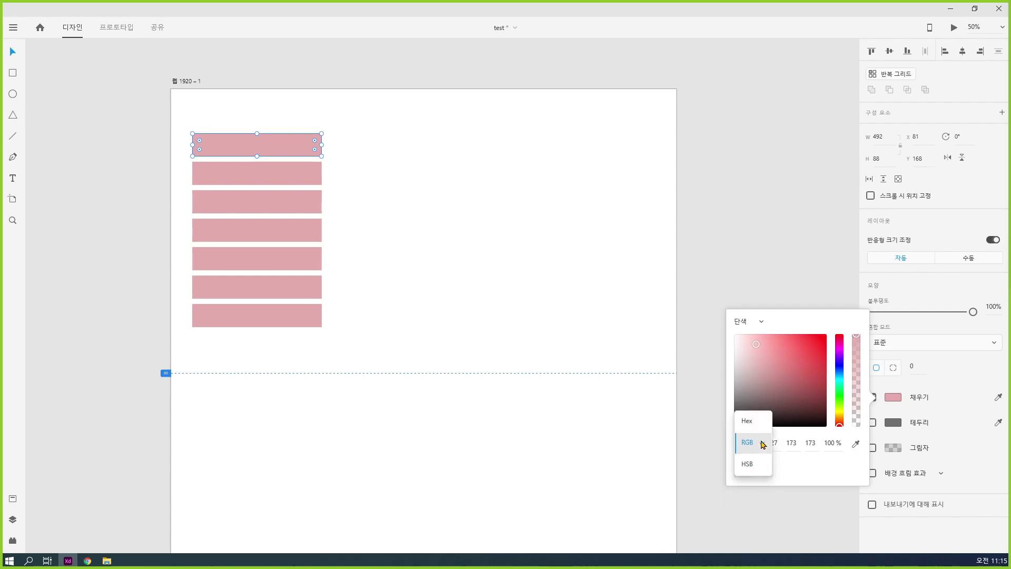
{"action": "left_click", "coordinate": [756, 468]}
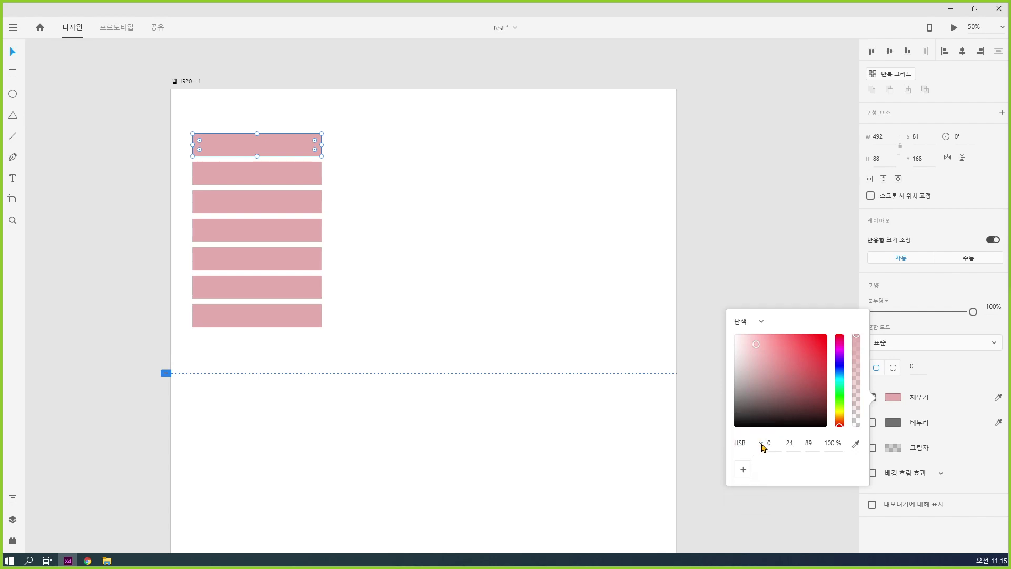
{"action": "left_click", "coordinate": [762, 444]}
{"action": "left_click", "coordinate": [759, 410]}
- Set the first rectangle's fill to white, #FFFFFF
{"action": "left_click", "coordinate": [786, 337]}
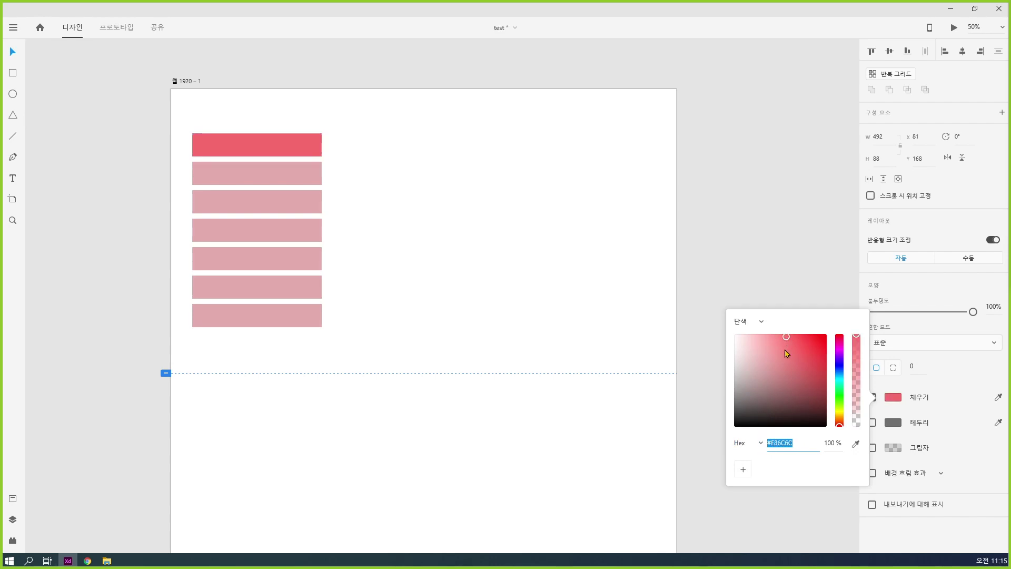
{"action": "left_click_drag", "start_coordinate": [787, 351], "coordinate": [721, 335]}
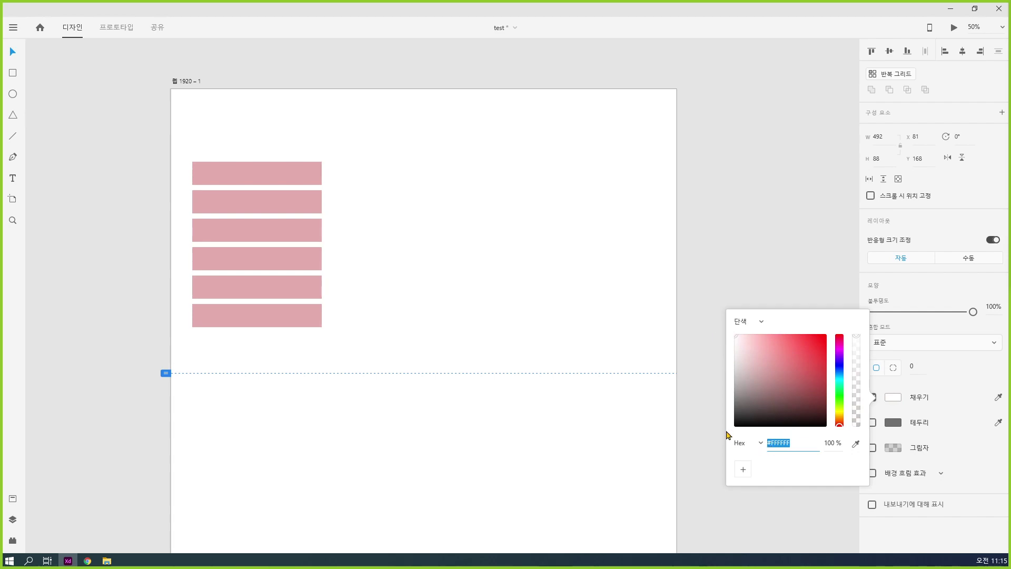
- Set the second rectangle's fill to light grey #DFDFDF
{"action": "left_click", "coordinate": [282, 174]}
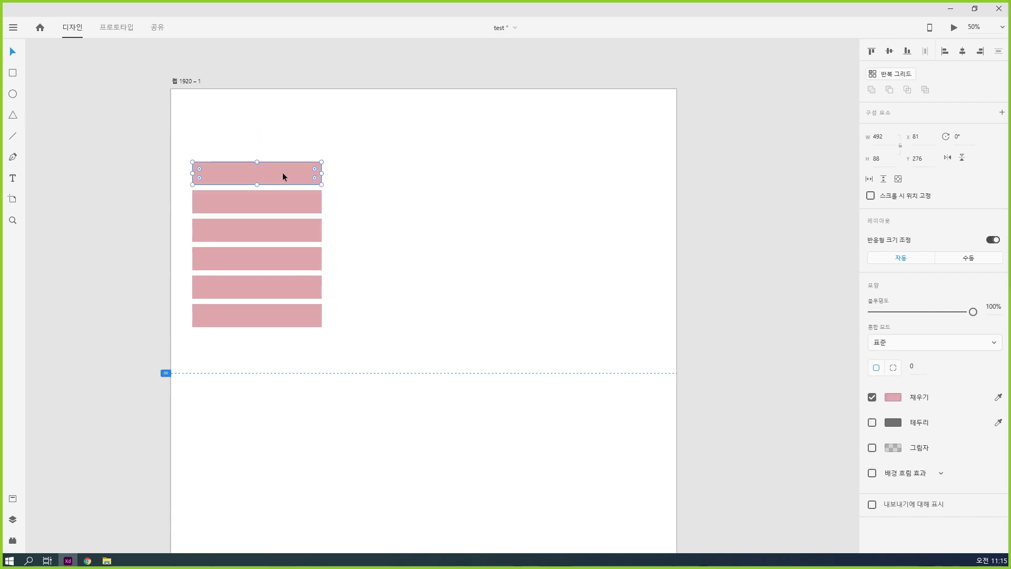
{"action": "left_click", "coordinate": [893, 397]}
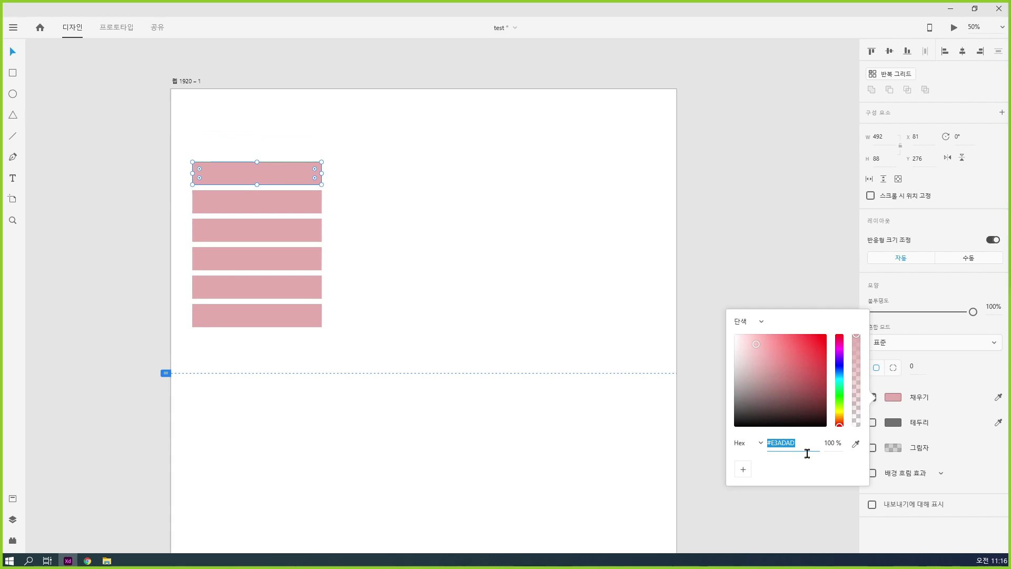
{"action": "type", "text": "cc"}
{"action": "key", "text": "BackSpace"}
{"action": "key", "text": "BackSpace"}
{"action": "type", "text": "dfdfdf"}
{"action": "key", "text": "Return"}
- Set the third rectangle's fill to grey #CCCCCC
{"action": "left_click", "coordinate": [299, 203]}
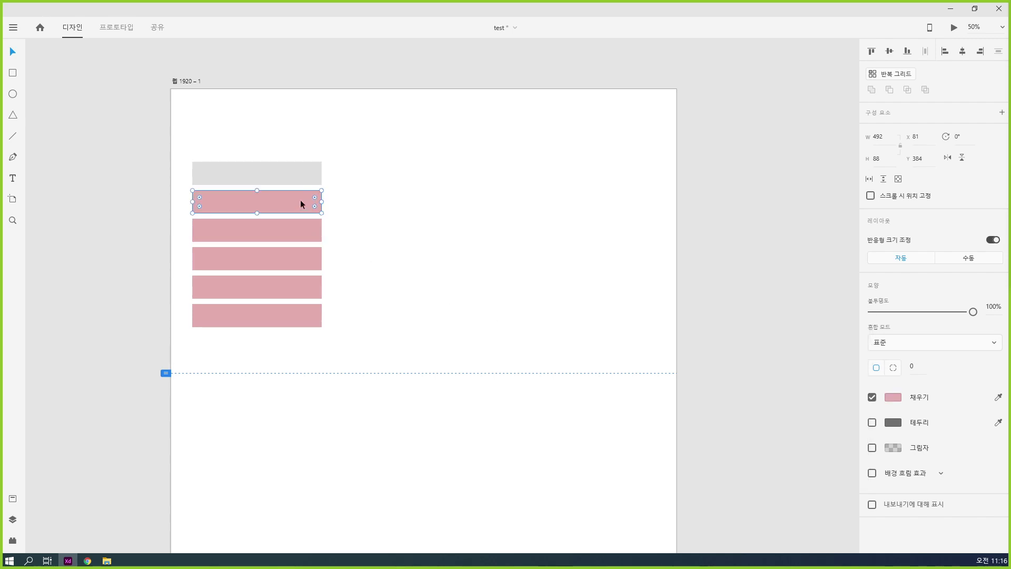
{"action": "left_click", "coordinate": [893, 397]}
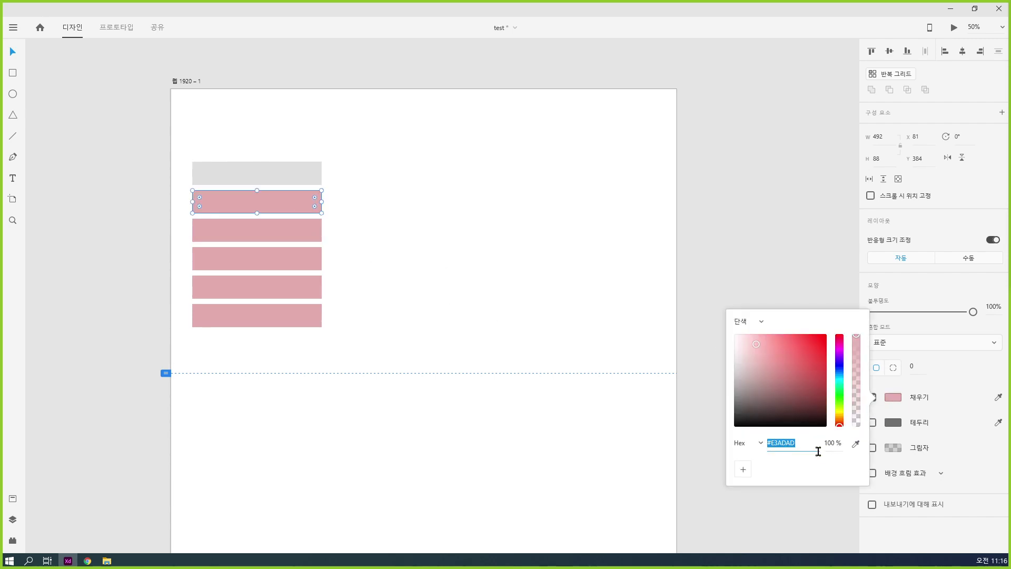
{"action": "type", "text": "cccccc"}
{"action": "key", "text": "Return"}
- Set the fourth rectangle's fill to grey #AAAAAA
{"action": "left_click", "coordinate": [263, 230]}
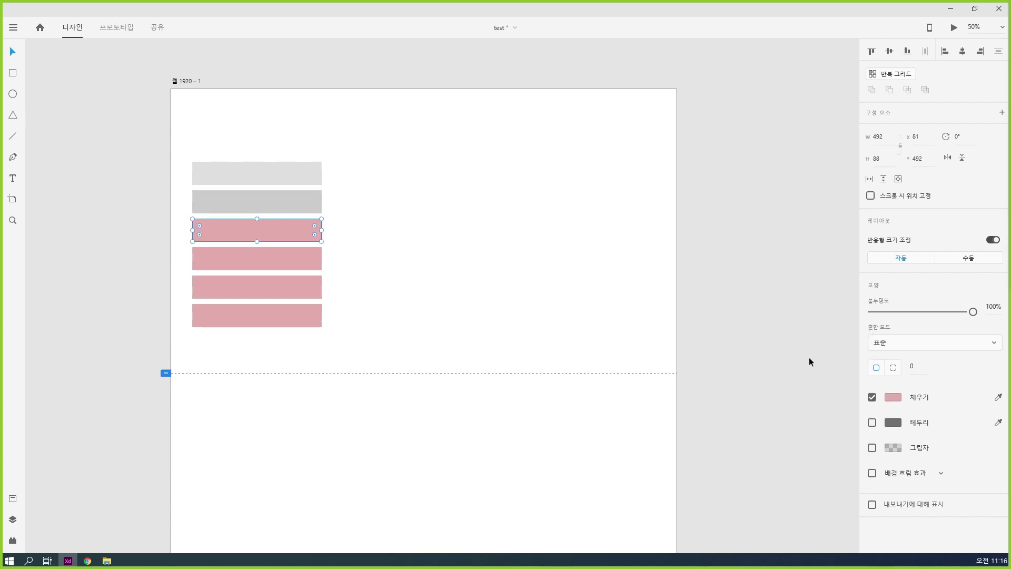
{"action": "left_click", "coordinate": [892, 397]}
{"action": "type", "text": "aaaa"}
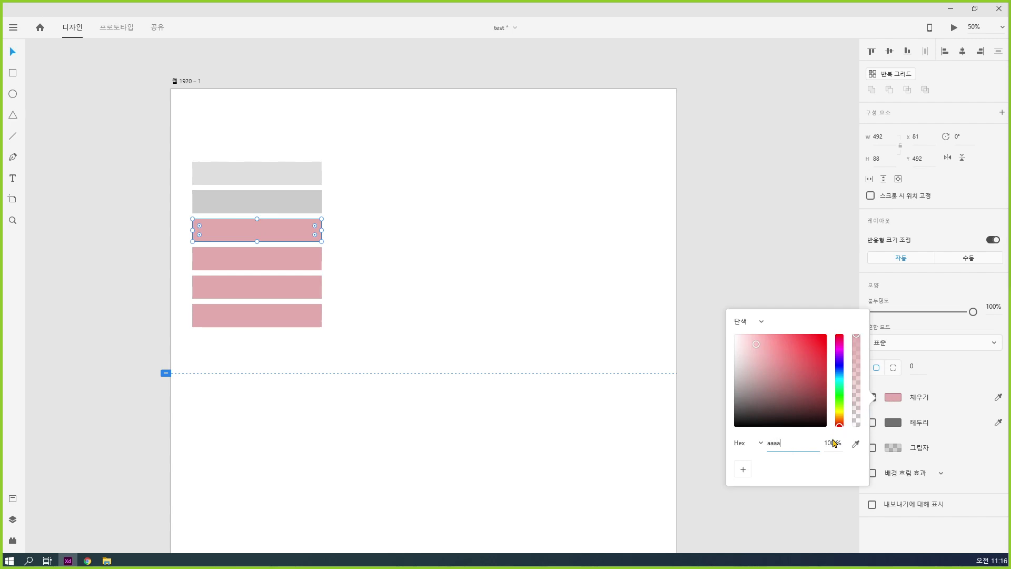
{"action": "type", "text": "aa"}
{"action": "key", "text": "Return"}
- Set the fifth rectangle's fill to grey #999999
{"action": "left_click", "coordinate": [268, 259]}
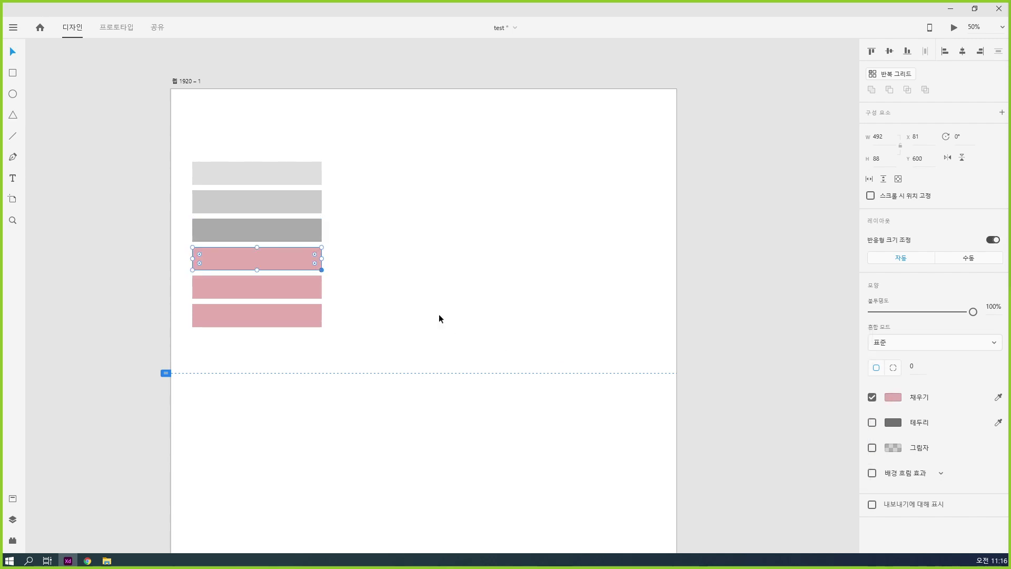
{"action": "left_click", "coordinate": [892, 397]}
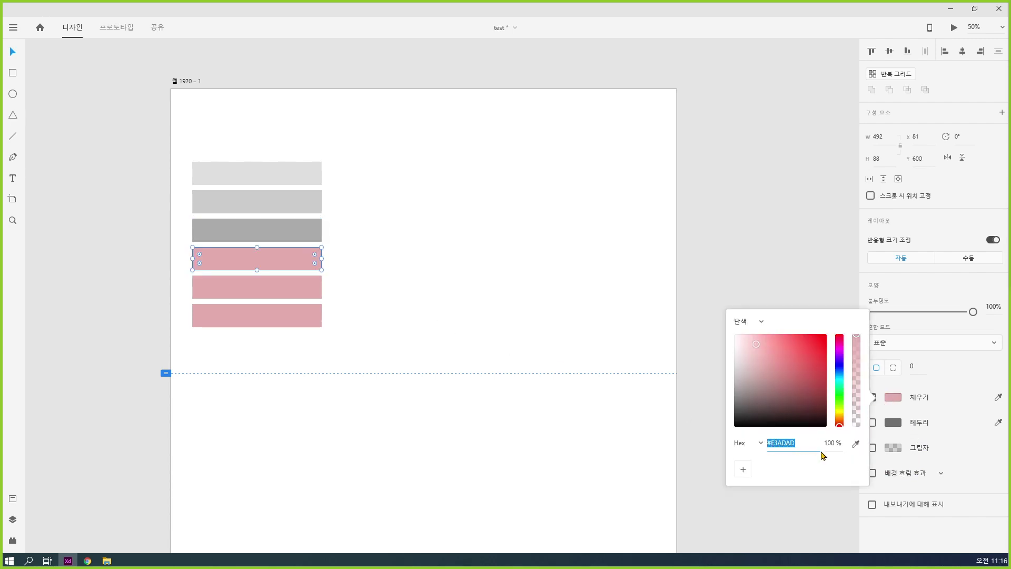
{"action": "type", "text": "999999"}
{"action": "key", "text": "Return"}
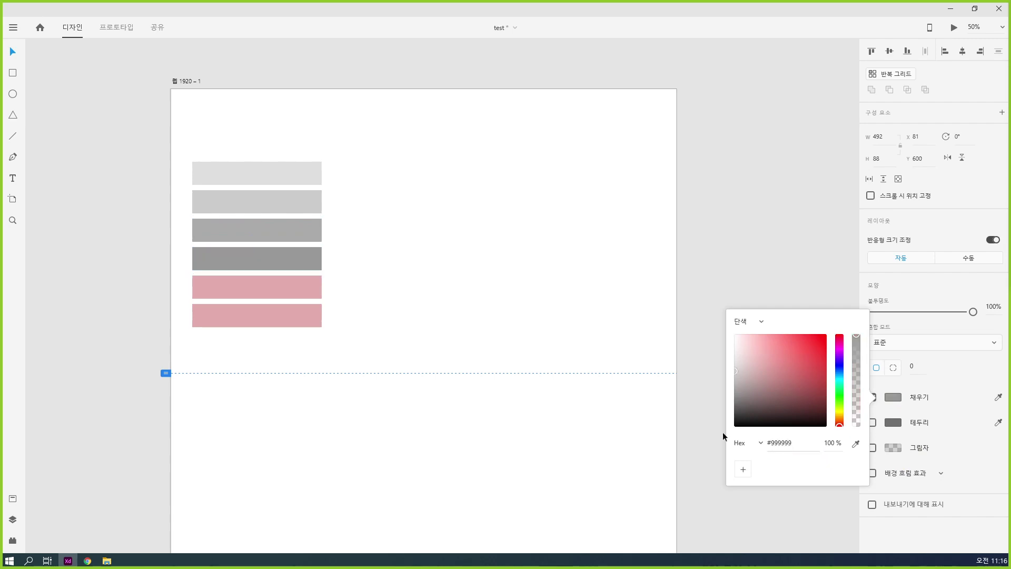
- Set the sixth rectangle's fill to grey #777777
{"action": "left_click", "coordinate": [275, 283]}
{"action": "left_click", "coordinate": [892, 397]}
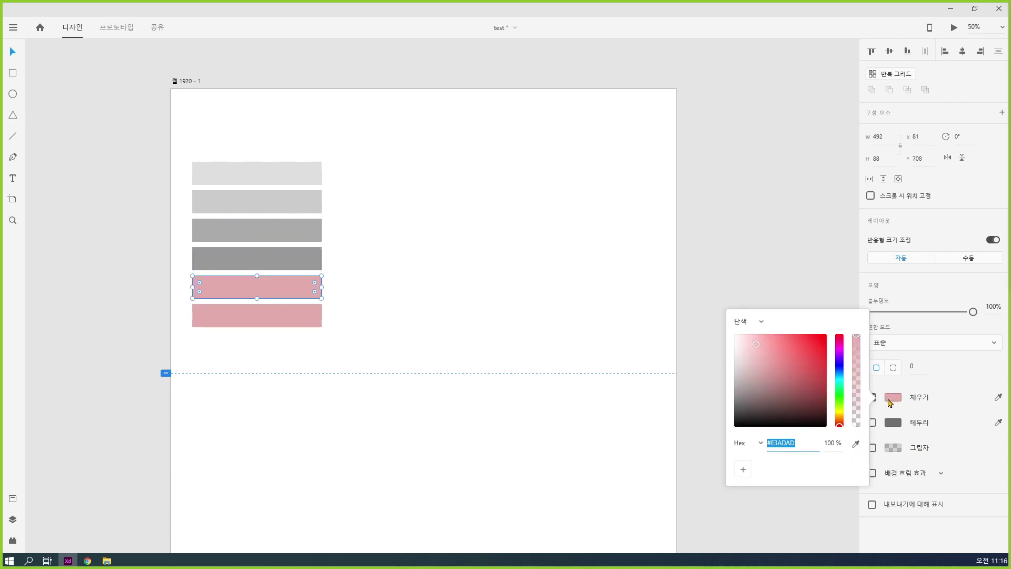
{"action": "type", "text": "777777"}
{"action": "key", "text": "Return"}
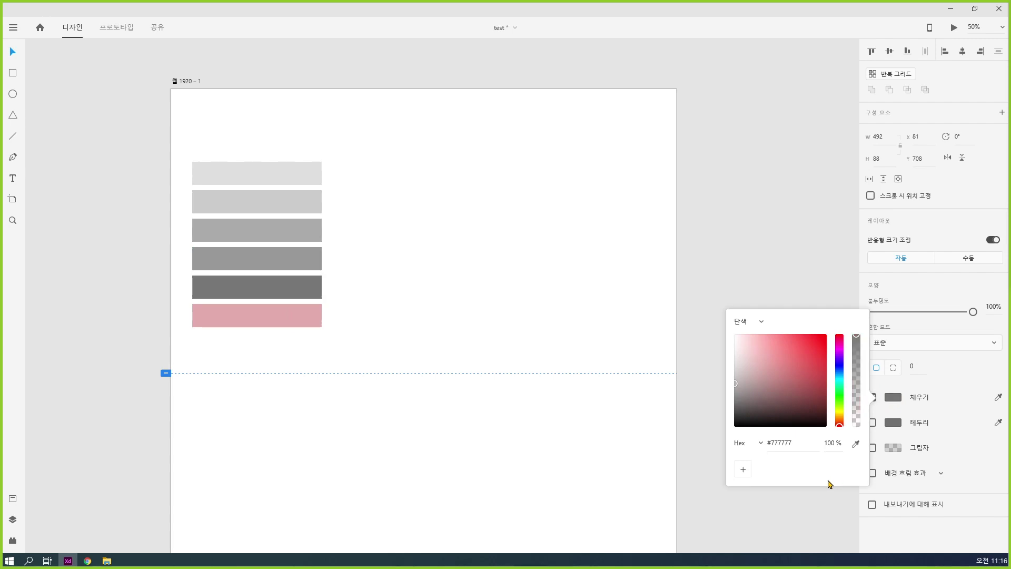
- Set the seventh rectangle's fill to dark grey #555555
{"action": "left_click", "coordinate": [296, 322]}
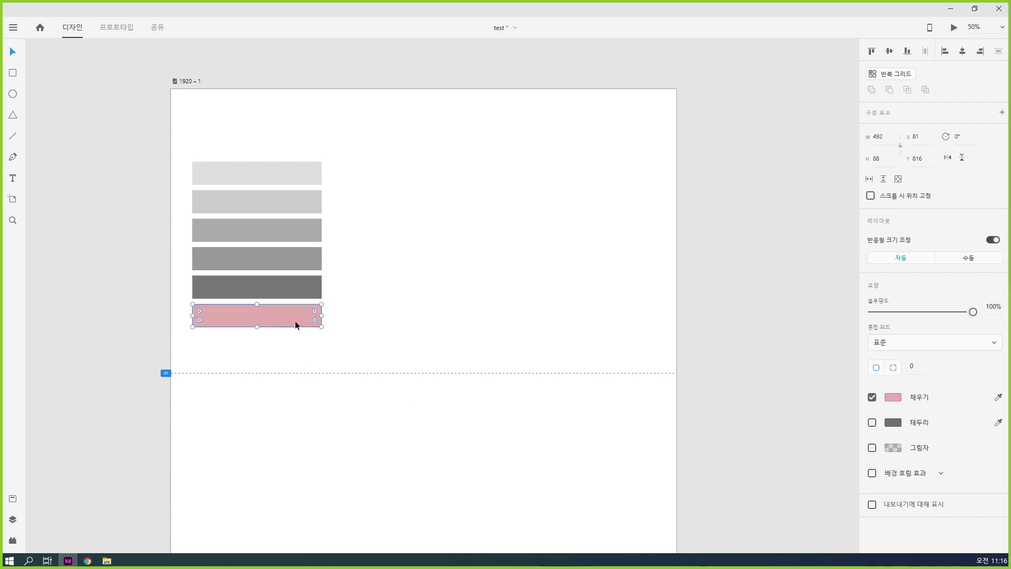
{"action": "left_click", "coordinate": [895, 398]}
{"action": "type", "text": "555555"}
{"action": "key", "text": "Return"}
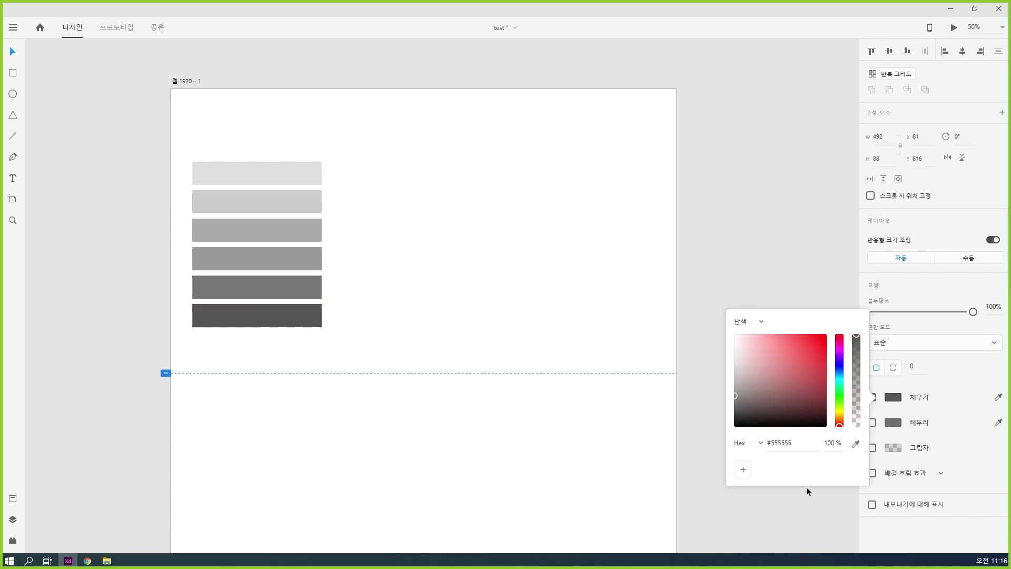
- Duplicate the #555555 rectangle directly below at the same spacing and set the copy's fill to #333333
{"action": "left_click_drag", "start_coordinate": [283, 323], "coordinate": [296, 344]}
{"action": "left_click", "coordinate": [895, 403]}
{"action": "type", "text": "333333"}
{"action": "key", "text": "Return"}
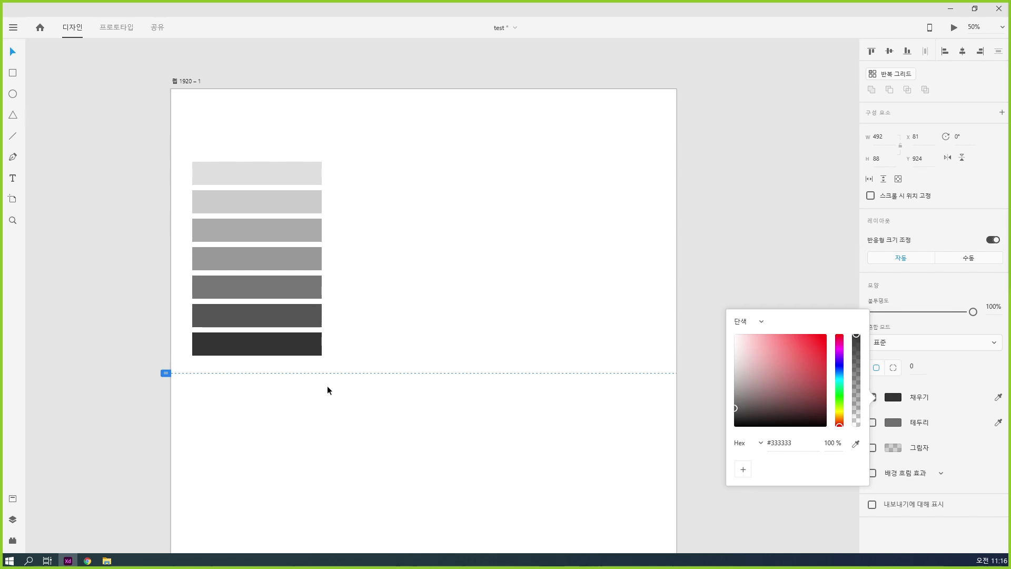
{"action": "left_click", "coordinate": [330, 391]}
- Duplicate the #333333 rectangle directly below at the same spacing and set the copy's fill to #111111
{"action": "left_click_drag", "start_coordinate": [300, 340], "coordinate": [300, 367]}
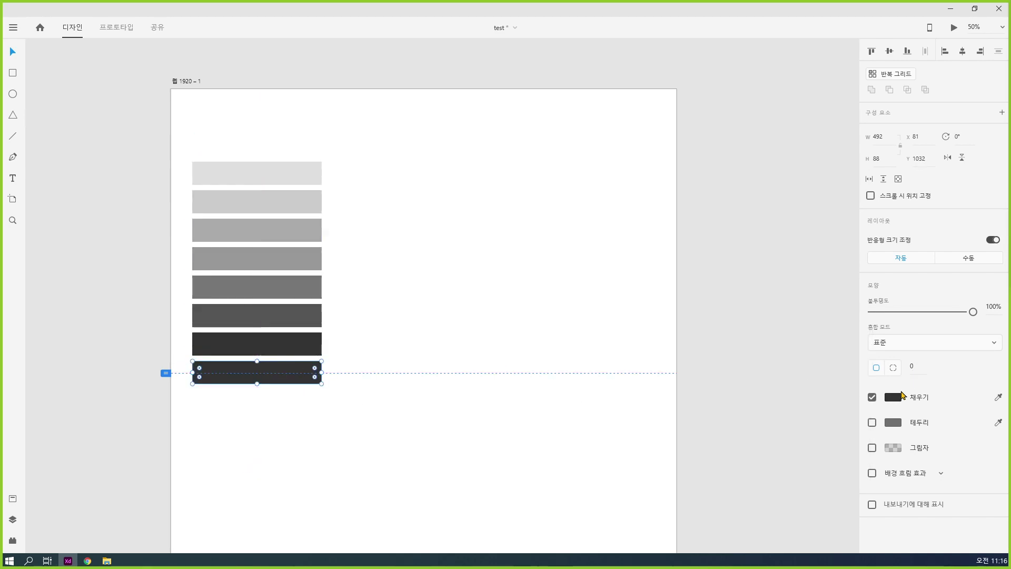
{"action": "left_click", "coordinate": [893, 397]}
{"action": "type", "text": "111111"}
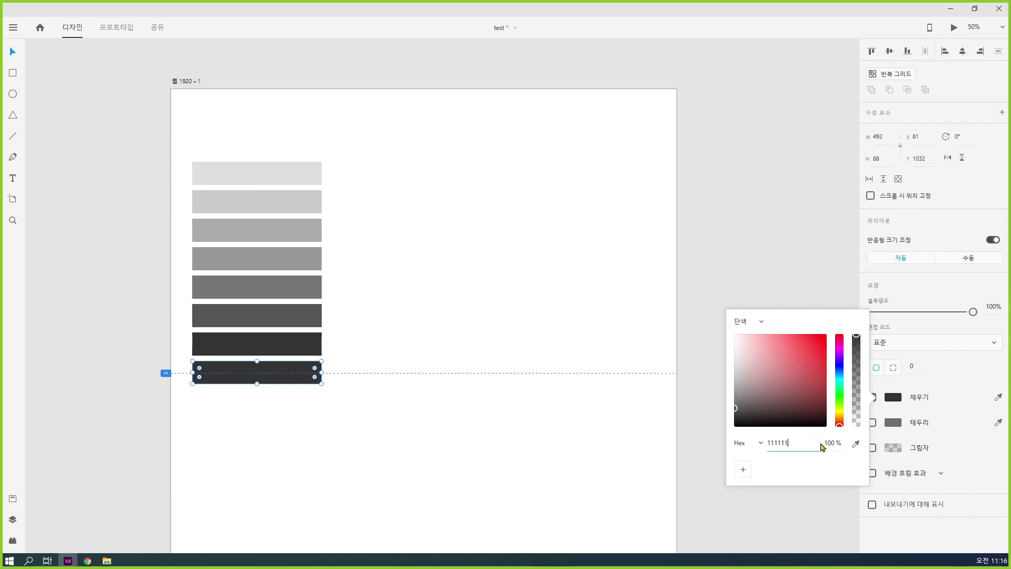
{"action": "key", "text": "Return"}
{"action": "left_click", "coordinate": [456, 449]}
- Fit the nine-rectangle stack above the horizontal guide with even vertical spacing and narrow the rectangles to a width of 328
{"action": "left_click_drag", "start_coordinate": [370, 431], "coordinate": [222, 88]}
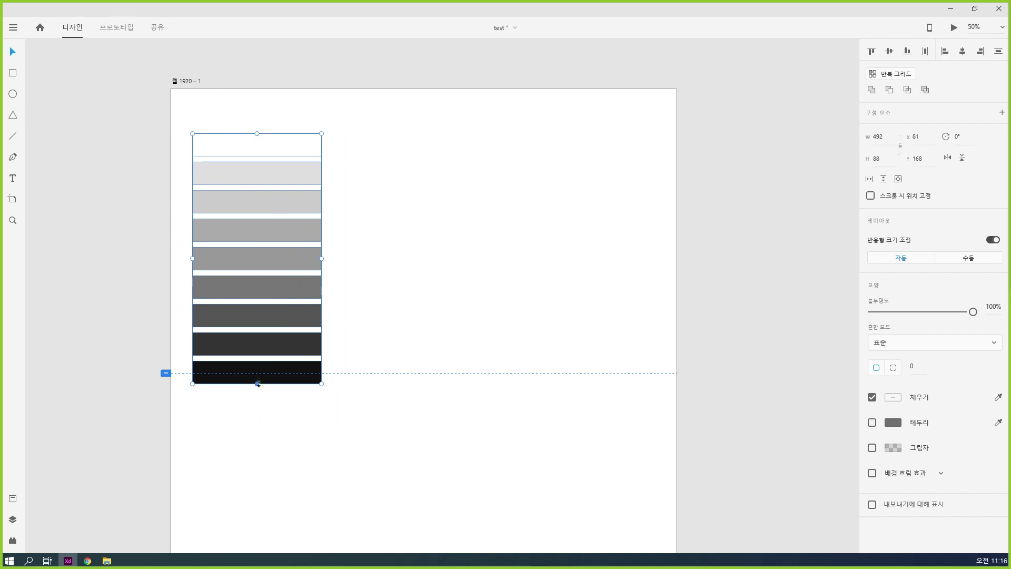
{"action": "left_click_drag", "start_coordinate": [257, 384], "coordinate": [263, 370]}
{"action": "left_click", "coordinate": [997, 52]}
{"action": "left_click_drag", "start_coordinate": [322, 251], "coordinate": [278, 251]}
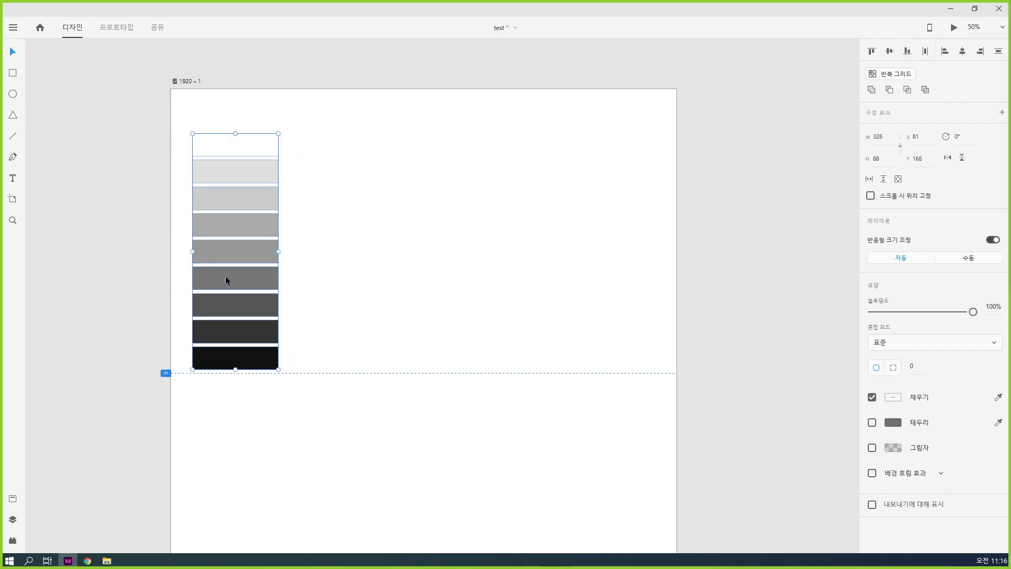
- Duplicate the whole greyscale stack beside the original at X 813, keeping it level
{"action": "left_click_drag", "start_coordinate": [226, 280], "coordinate": [422, 282]}
{"action": "left_click_drag", "start_coordinate": [548, 311], "coordinate": [648, 331]}
{"action": "left_click", "coordinate": [647, 332]}
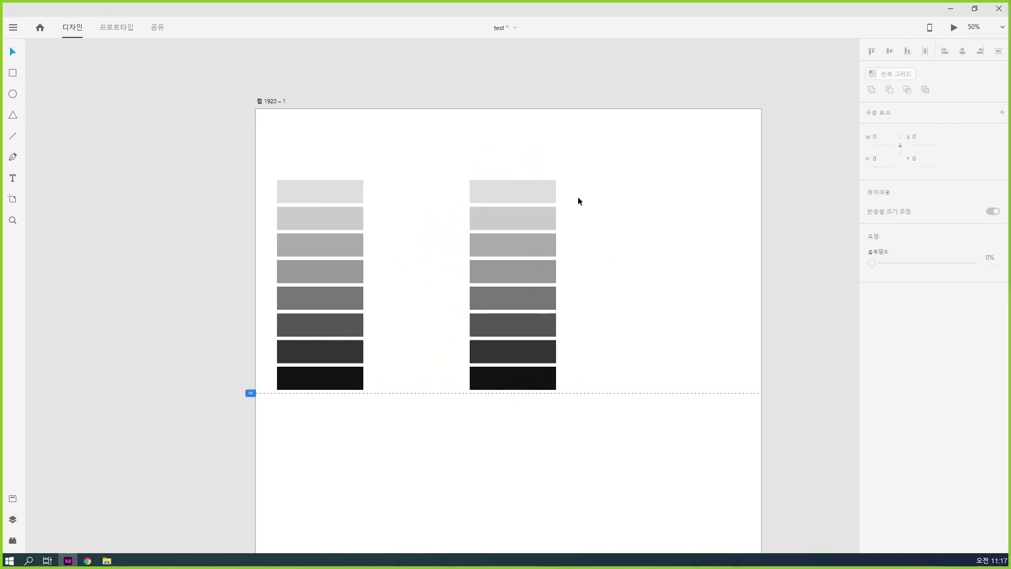
- Change the white rectangle at the head of the copied stack to a coral red fill, #F87575
{"action": "left_click", "coordinate": [547, 171]}
{"action": "left_click", "coordinate": [900, 397]}
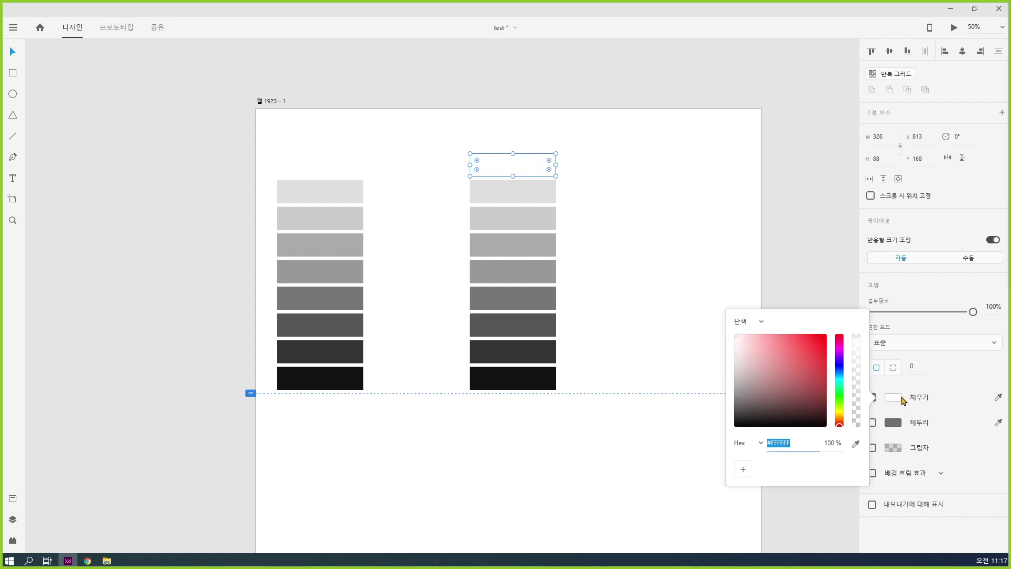
{"action": "left_click_drag", "start_coordinate": [768, 357], "coordinate": [784, 340]}
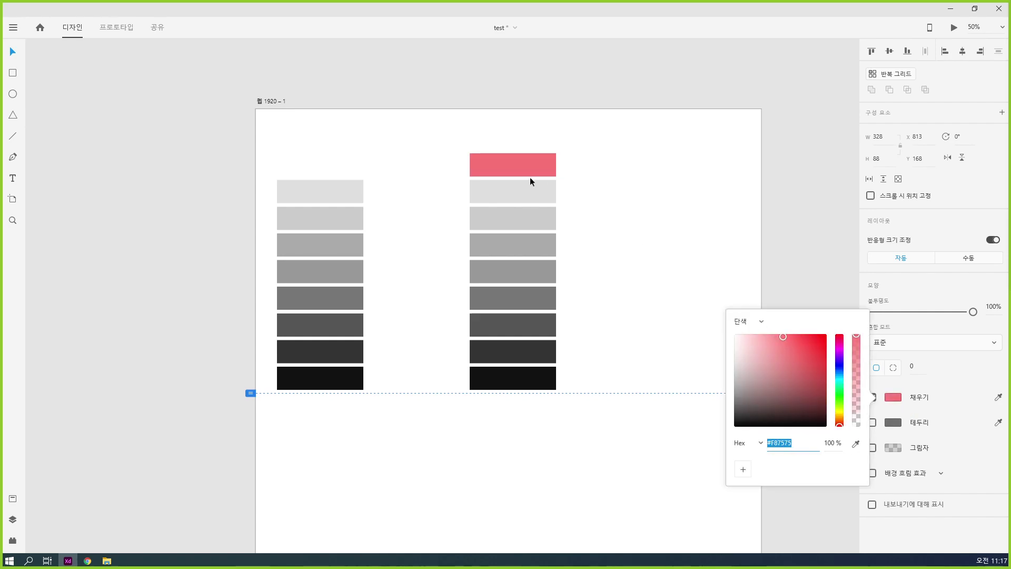
- Change the copied stack's second rectangle to a teal blue fill
{"action": "left_click", "coordinate": [520, 185]}
{"action": "left_click", "coordinate": [893, 398]}
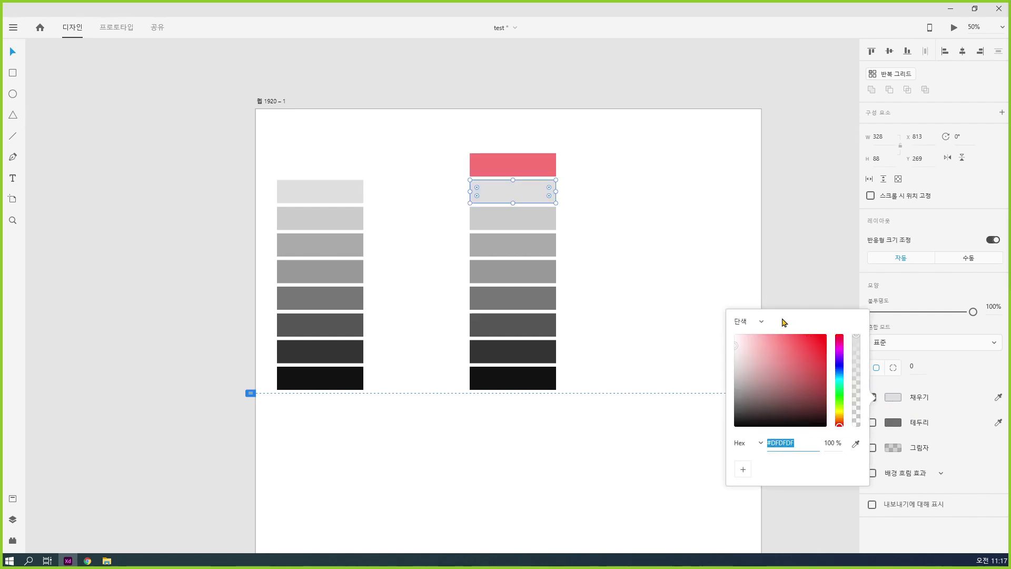
{"action": "mouse_move", "coordinate": [839, 369]}
{"action": "left_mouse_down"}
{"action": "mouse_move", "coordinate": [797, 348]}
{"action": "mouse_move", "coordinate": [817, 341]}
{"action": "mouse_move", "coordinate": [823, 361]}
{"action": "mouse_move", "coordinate": [807, 392]}
{"action": "mouse_move", "coordinate": [819, 383]}
{"action": "left_mouse_up"}
- Change the copied stack's third rectangle to a dark navy blue fill
{"action": "left_click", "coordinate": [552, 223]}
{"action": "left_click", "coordinate": [893, 397]}
{"action": "left_click", "coordinate": [840, 367]}
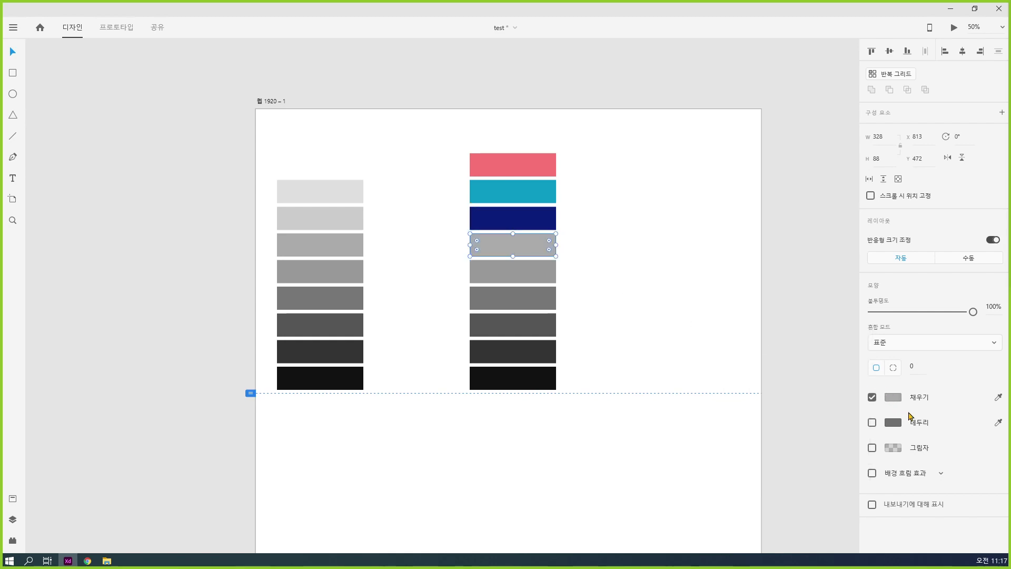
- Change the copied stack's fourth rectangle to a bright green fill, #90EC05
{"action": "left_click", "coordinate": [893, 398]}
{"action": "left_click_drag", "start_coordinate": [840, 414], "coordinate": [839, 405]}
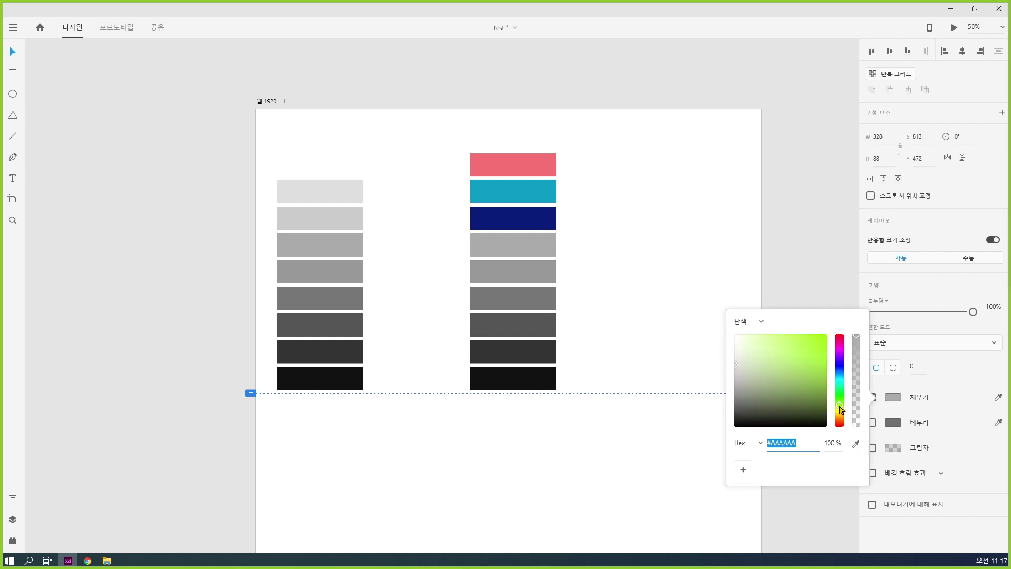
{"action": "left_click_drag", "start_coordinate": [756, 354], "coordinate": [824, 343]}
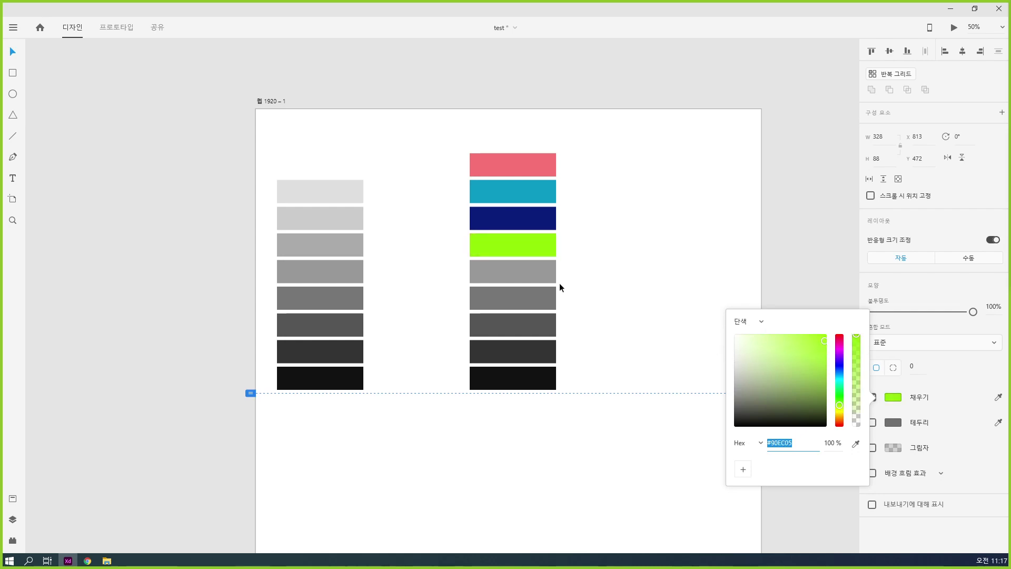
- Change the copied stack's fifth rectangle to a yellow fill, #E9E217
{"action": "left_click", "coordinate": [545, 274]}
{"action": "left_click", "coordinate": [875, 400]}
{"action": "left_click_drag", "start_coordinate": [840, 413], "coordinate": [839, 406]}
{"action": "left_click", "coordinate": [816, 351]}
{"action": "left_click_drag", "start_coordinate": [818, 353], "coordinate": [818, 342]}
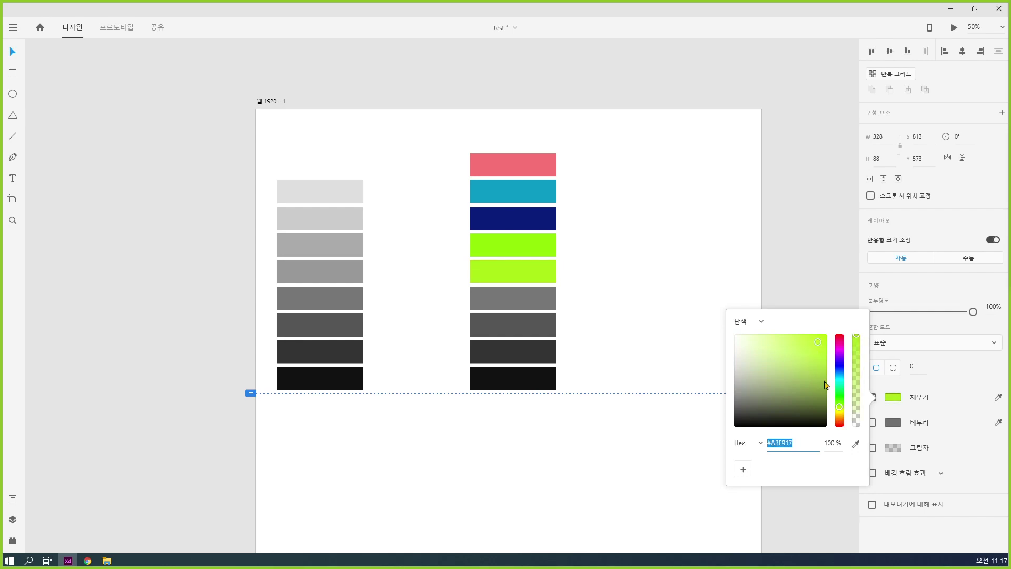
{"action": "left_click", "coordinate": [839, 413]}
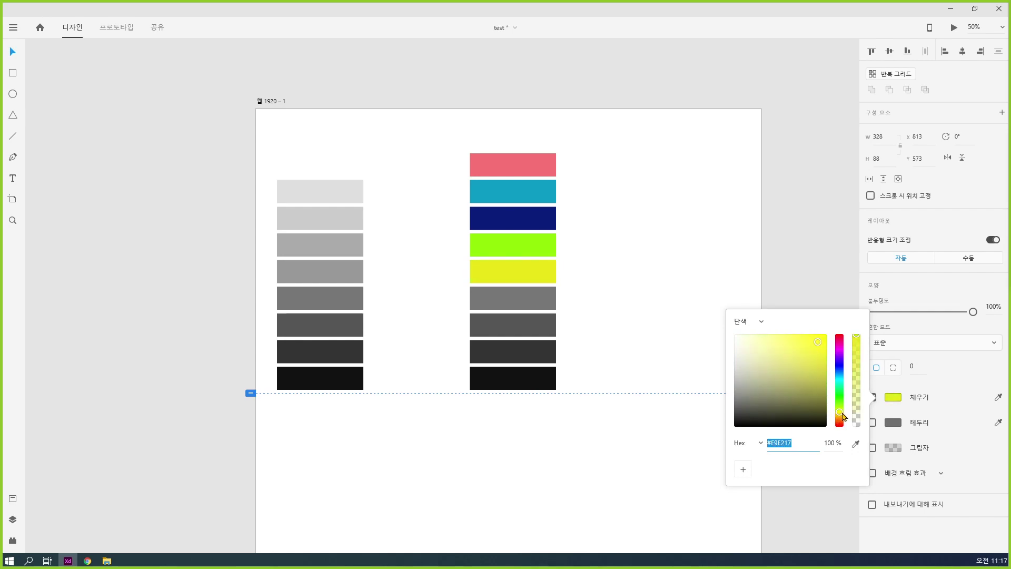
- Change the copied stack's sixth rectangle to a purple fill, #9303F2
{"action": "left_click", "coordinate": [531, 297]}
{"action": "left_click", "coordinate": [897, 398]}
{"action": "left_click_drag", "start_coordinate": [839, 419], "coordinate": [839, 355]}
{"action": "left_click", "coordinate": [825, 340]}
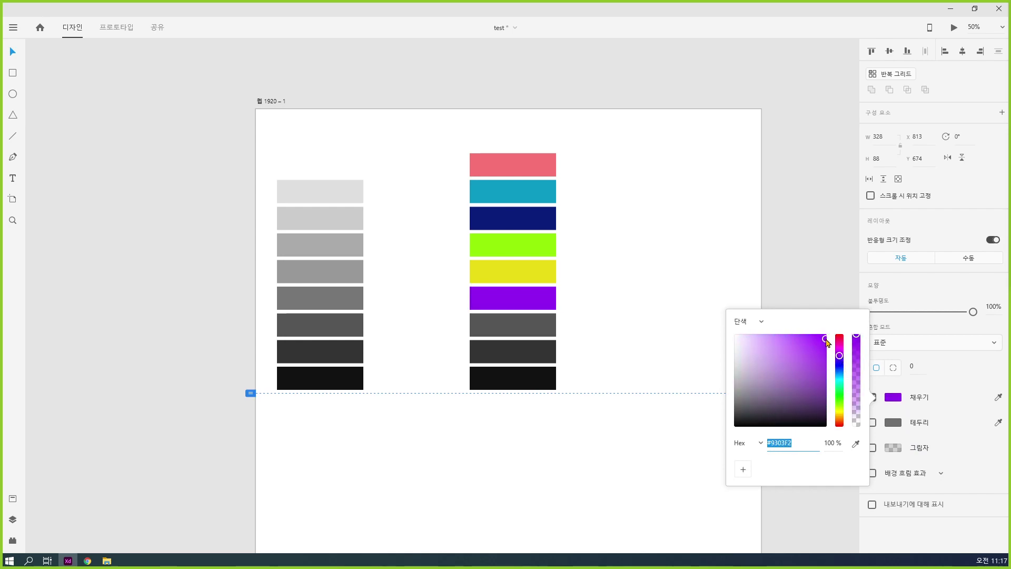
- Delete the three remaining grey rectangles under the coloured ones and move the six coloured rectangles down to Y 472
{"action": "left_click", "coordinate": [590, 329]}
{"action": "left_click_drag", "start_coordinate": [590, 329], "coordinate": [494, 373]}
{"action": "key", "text": "Return"}
{"action": "key", "text": "Delete"}
{"action": "key", "text": "Delete"}
{"action": "left_click_drag", "start_coordinate": [570, 328], "coordinate": [437, 395]}
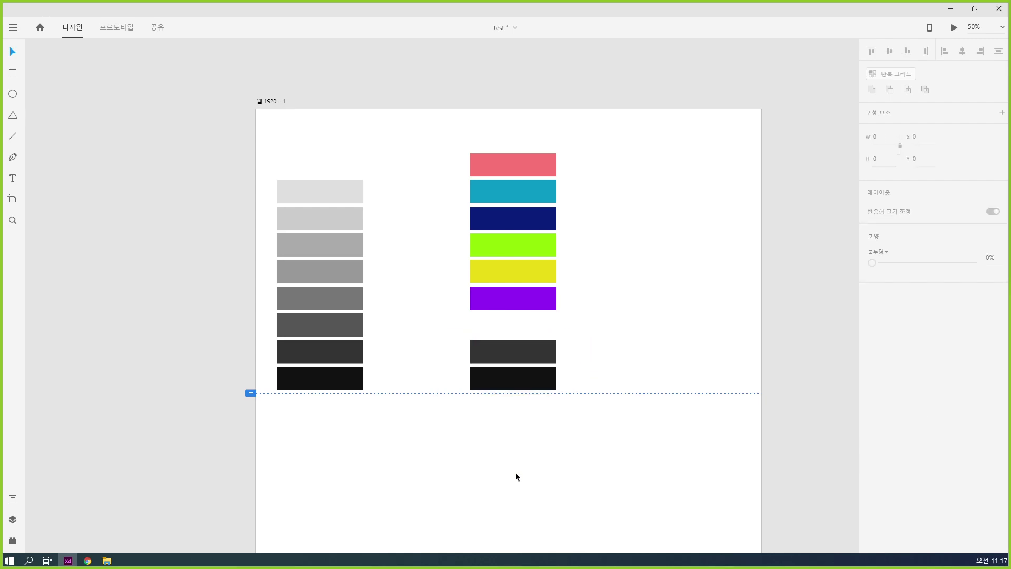
{"action": "left_click", "coordinate": [538, 356]}
{"action": "key", "text": "Delete"}
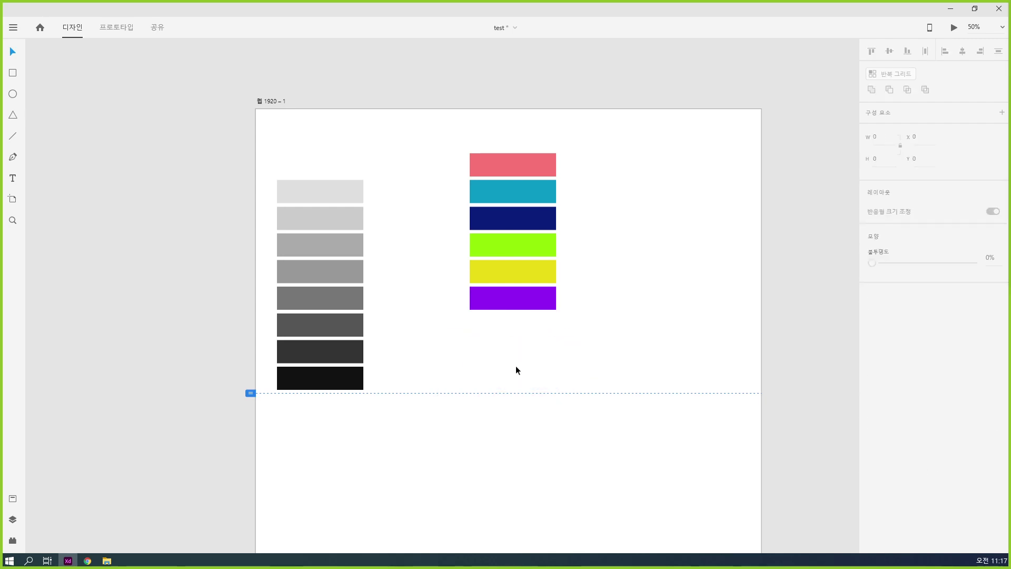
{"action": "left_click_drag", "start_coordinate": [599, 355], "coordinate": [504, 243]}
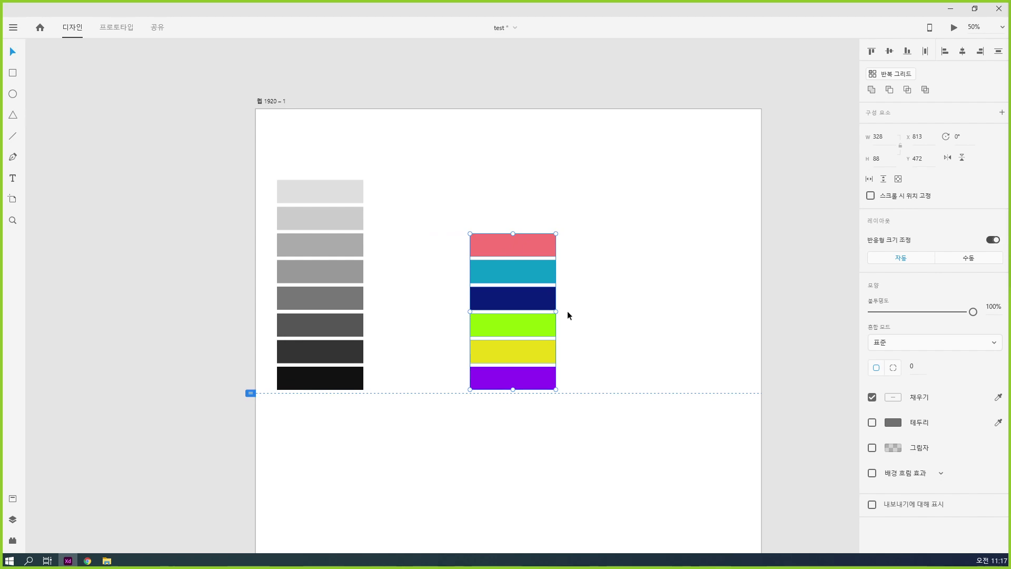
- Narrow the six coloured rectangles to a width of 180 and duplicate them into two adjoining columns at X 993 and X 1173
{"action": "left_click_drag", "start_coordinate": [554, 311], "coordinate": [595, 307]}
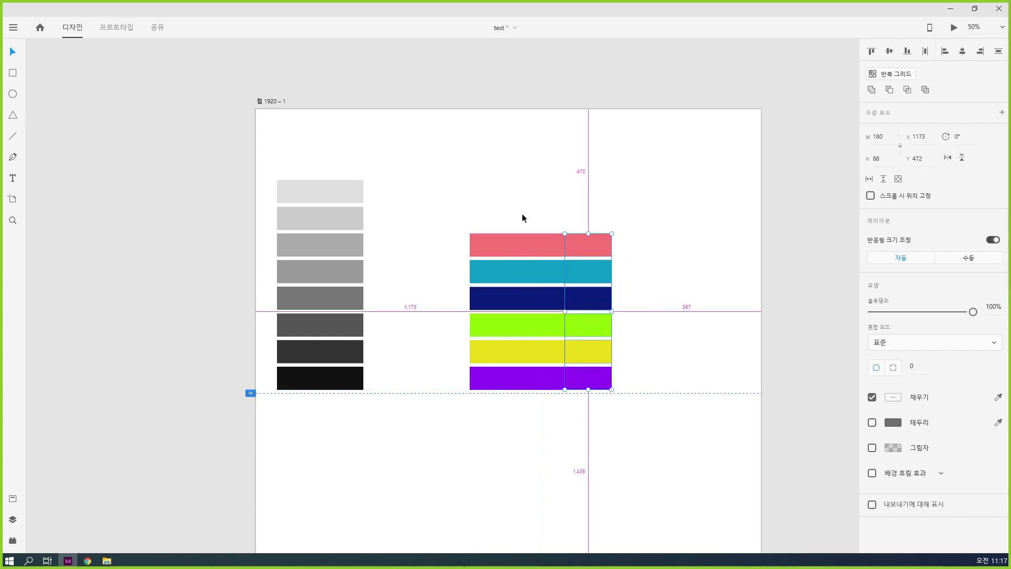
- Try to reduce the middle colour column's fill opacity to 61%, and undo the change
{"action": "left_click_drag", "start_coordinate": [554, 199], "coordinate": [519, 422]}
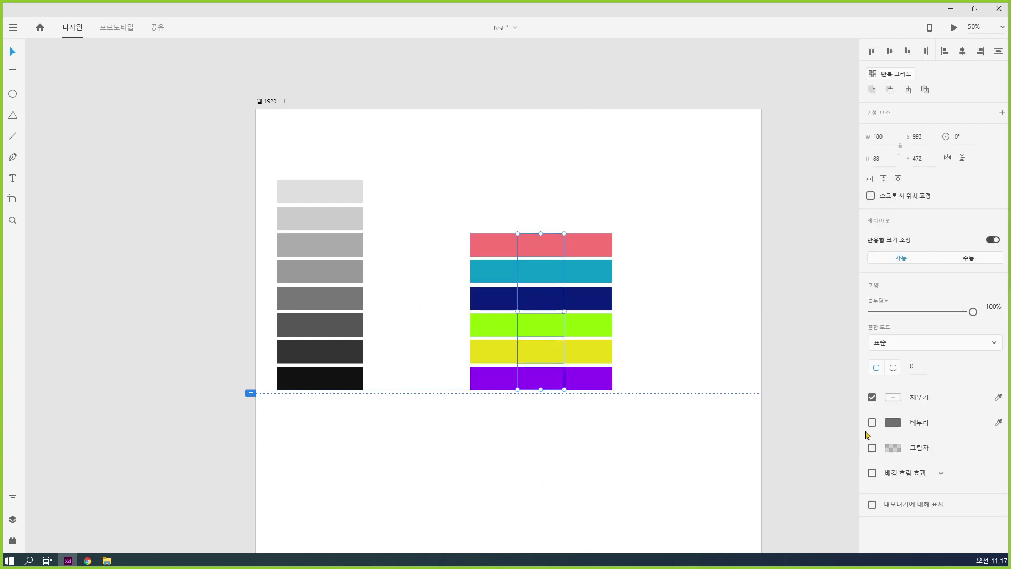
{"action": "left_click", "coordinate": [894, 398]}
{"action": "left_click_drag", "start_coordinate": [860, 340], "coordinate": [859, 370]}
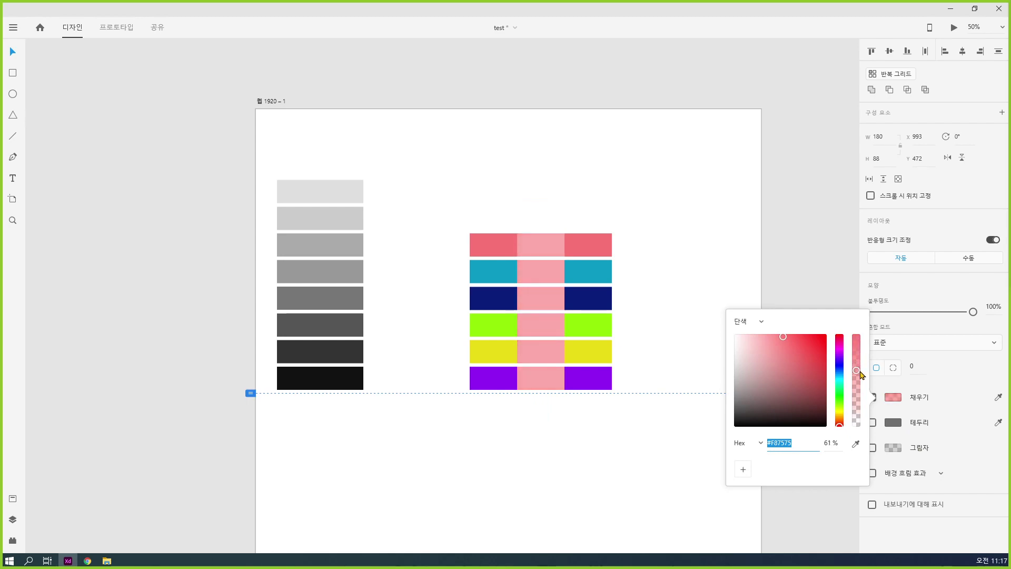
{"action": "key", "text": "Escape"}
{"action": "key", "text": "ctrl+z"}
{"action": "key", "text": "ctrl+z"}
{"action": "key", "text": "ctrl+z"}
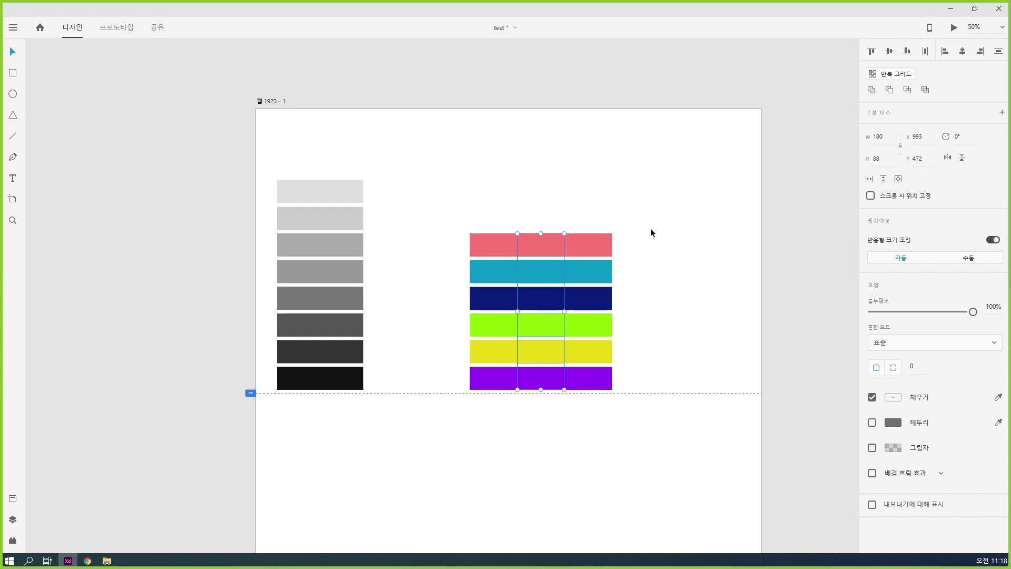
- Lower the object opacity of the second colour column slightly and of the third column more strongly
{"action": "left_click_drag", "start_coordinate": [972, 313], "coordinate": [955, 317]}
{"action": "left_click_drag", "start_coordinate": [672, 199], "coordinate": [591, 451]}
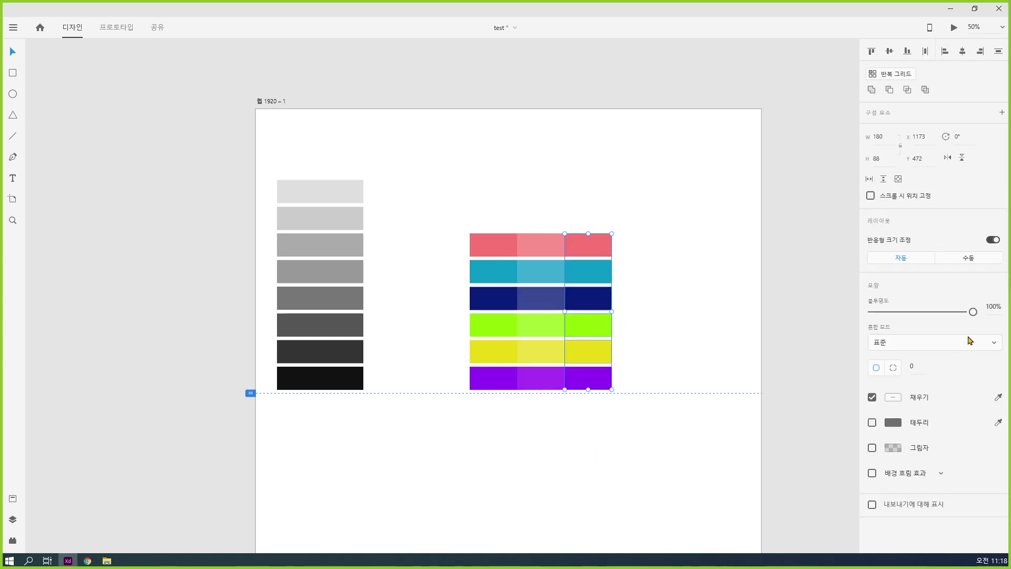
{"action": "left_click_drag", "start_coordinate": [972, 313], "coordinate": [912, 318]}
- Duplicate the third colour column as an adjoining fourth column and reduce the copy's opacity to a very pale tint
{"action": "left_click_drag", "start_coordinate": [580, 248], "coordinate": [622, 264]}
{"action": "left_click_drag", "start_coordinate": [912, 311], "coordinate": [883, 312]}
{"action": "left_click", "coordinate": [696, 337]}
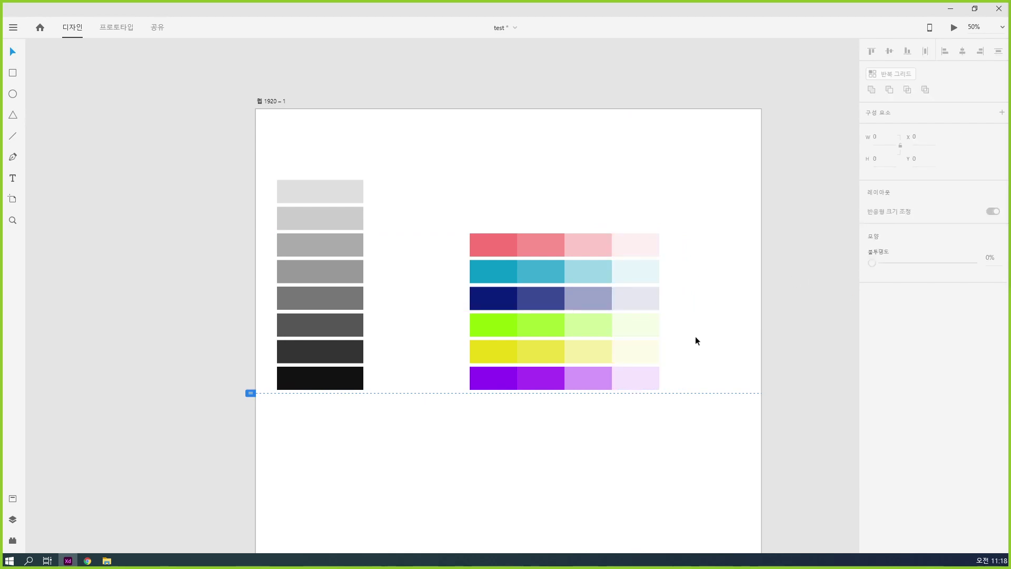
- Try to narrow the whole four-column colour grid, also as a group, and undo each attempt
{"action": "left_click_drag", "start_coordinate": [468, 202], "coordinate": [633, 443]}
{"action": "left_click_drag", "start_coordinate": [660, 312], "coordinate": [610, 309]}
{"action": "key", "text": "ctrl+z"}
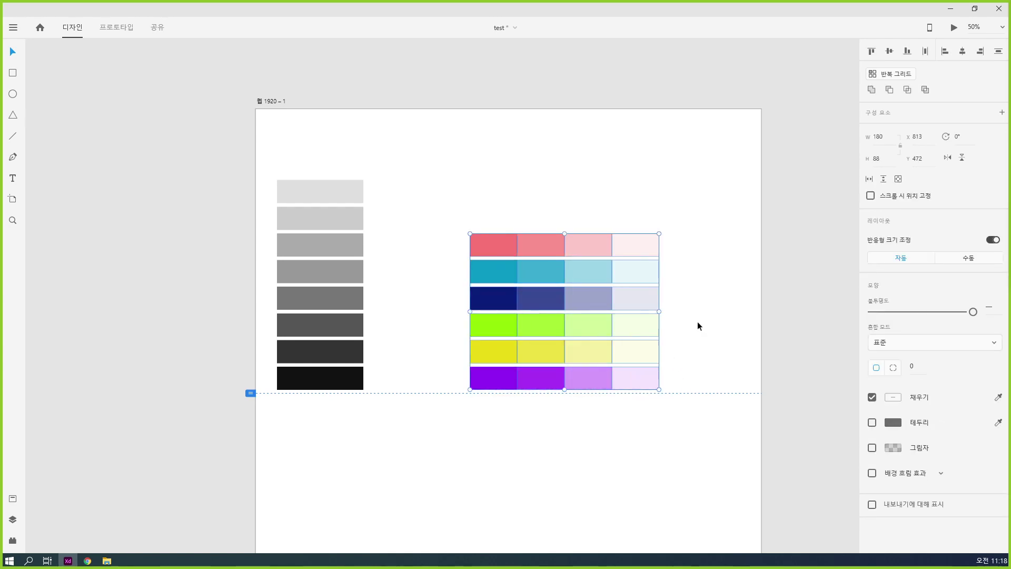
{"action": "key", "text": "ctrl+z"}
{"action": "left_click_drag", "start_coordinate": [658, 310], "coordinate": [596, 309]}
{"action": "key", "text": "ctrl+z"}
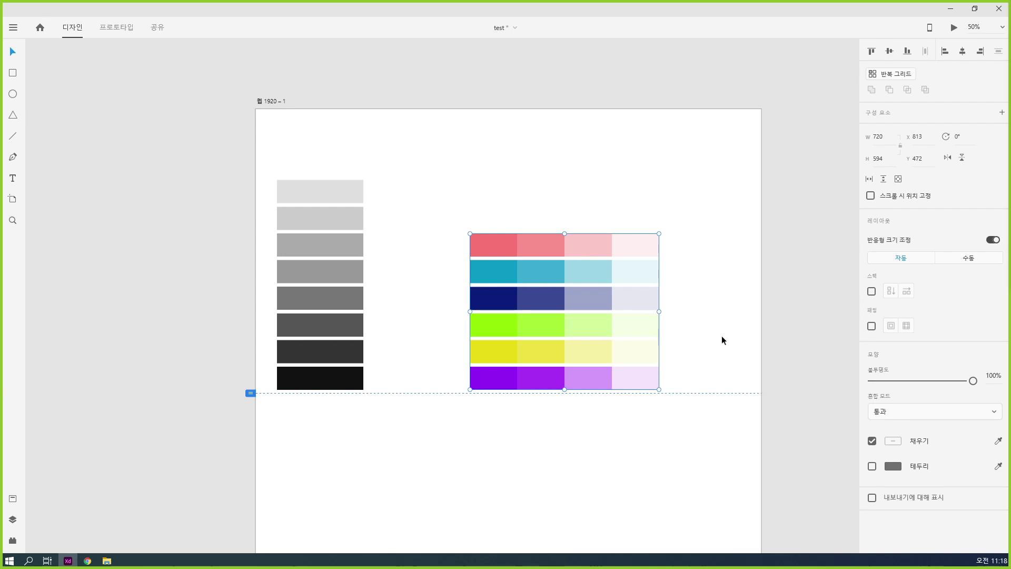
{"action": "left_click_drag", "start_coordinate": [661, 312], "coordinate": [648, 313]}
{"action": "key", "text": "ctrl+z"}
{"action": "key", "text": "ctrl+z"}
{"action": "left_click_drag", "start_coordinate": [473, 312], "coordinate": [475, 311]}
{"action": "key", "text": "ctrl+z"}
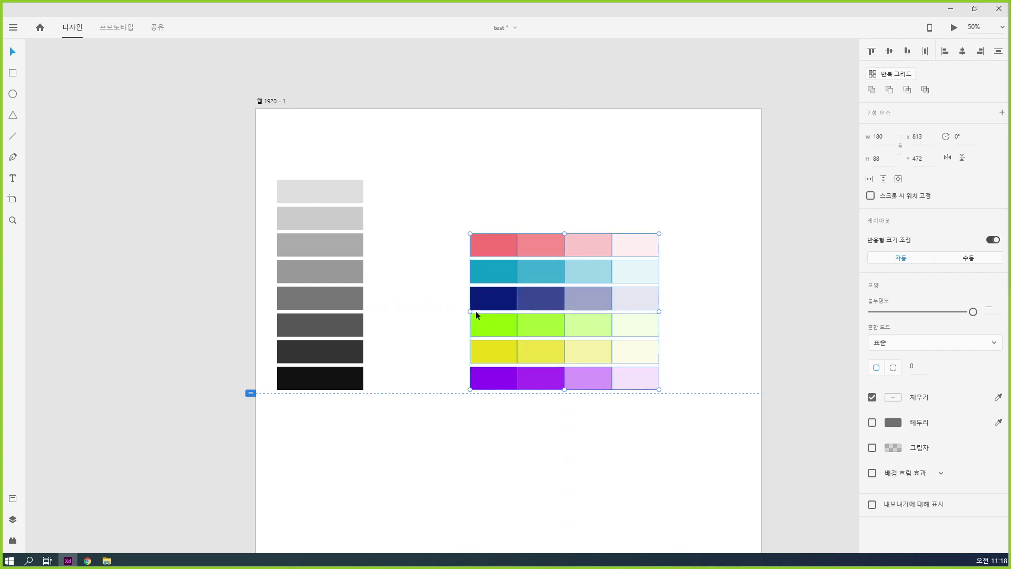
{"action": "key", "text": "a"}
{"action": "key", "text": "v"}
{"action": "left_click", "coordinate": [495, 224]}
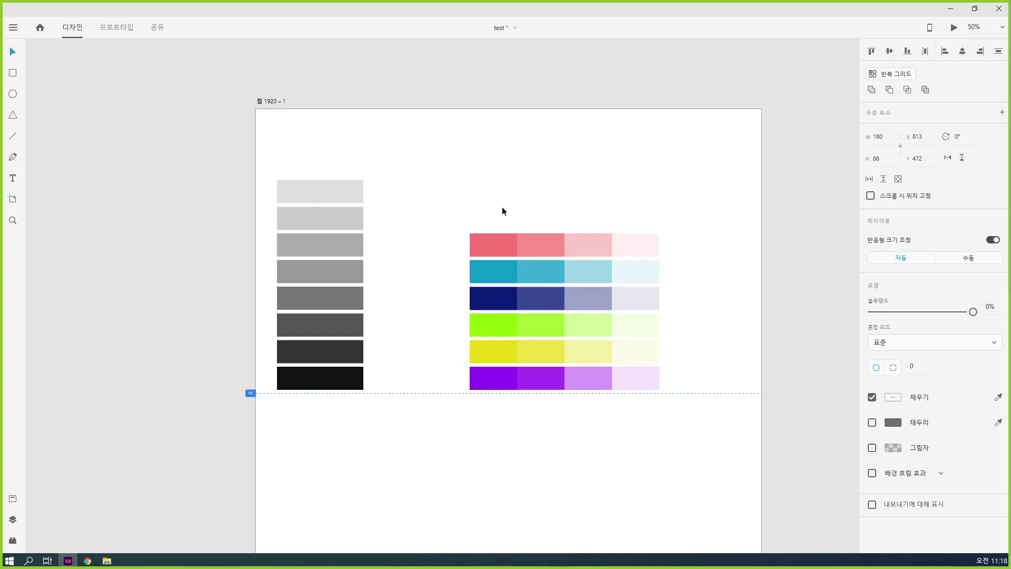
- Delete the three tint columns, keeping only the full-strength colour column
{"action": "left_click_drag", "start_coordinate": [447, 195], "coordinate": [485, 429]}
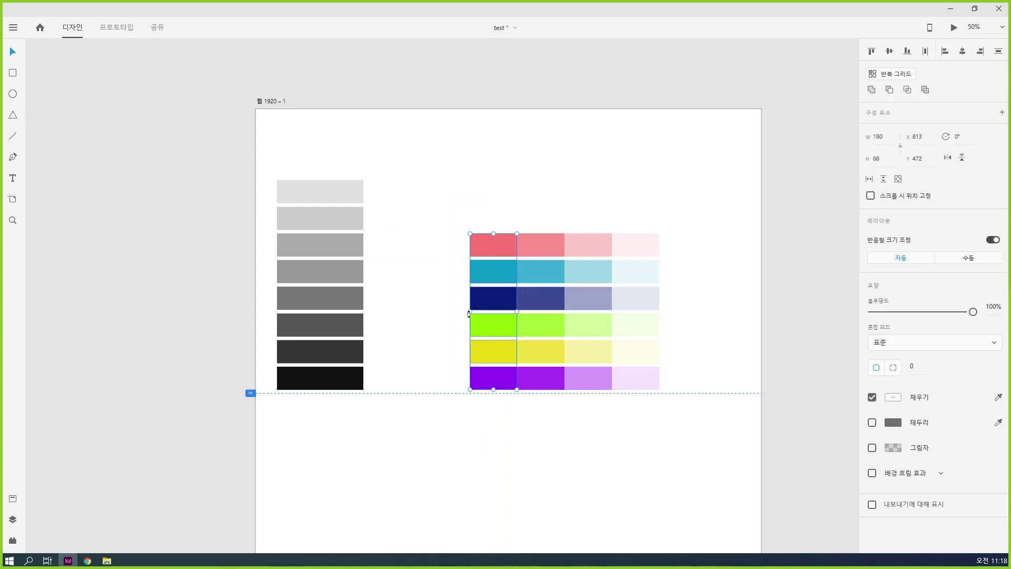
{"action": "left_click_drag", "start_coordinate": [545, 275], "coordinate": [676, 430]}
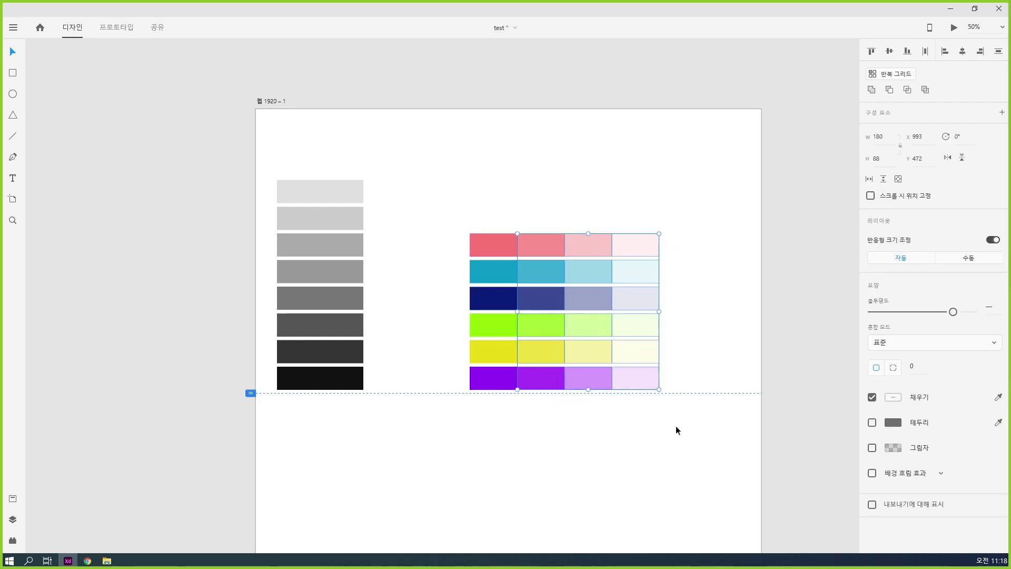
{"action": "key", "text": "Delete"}
- Widen the six coloured rectangles together to about one and a half times their width
{"action": "left_click_drag", "start_coordinate": [550, 201], "coordinate": [477, 392]}
{"action": "left_click_drag", "start_coordinate": [516, 311], "coordinate": [540, 312]}
{"action": "left_click", "coordinate": [631, 334]}
{"action": "scroll", "coordinate": [631, 334], "scroll_direction": "down", "scroll_amount": 2}
{"action": "scroll", "coordinate": [632, 333], "scroll_direction": "left", "scroll_amount": 2}
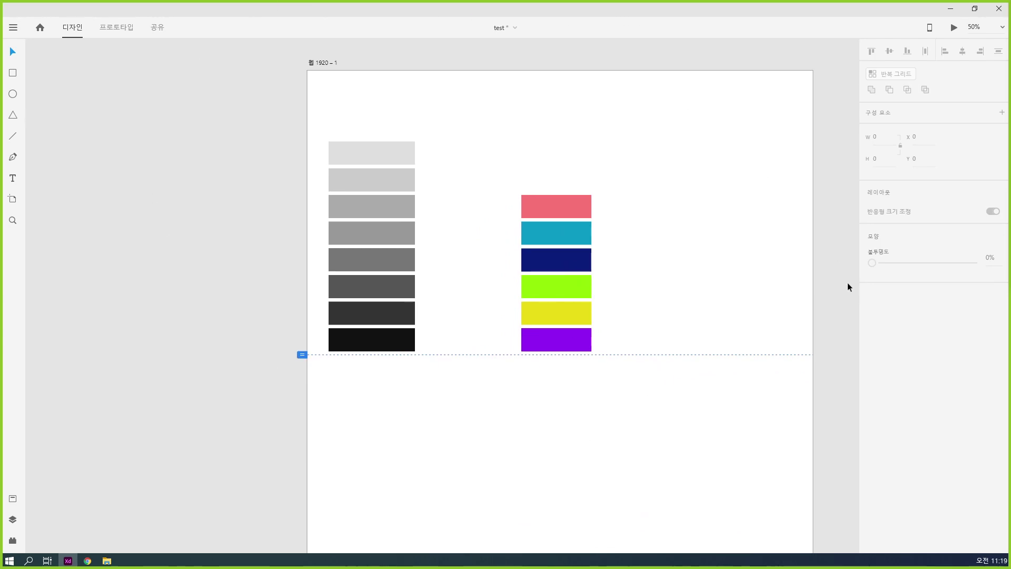
- Add the text "title" below the greyscale stack and set its font size to 40
{"action": "left_click", "coordinate": [8, 184]}
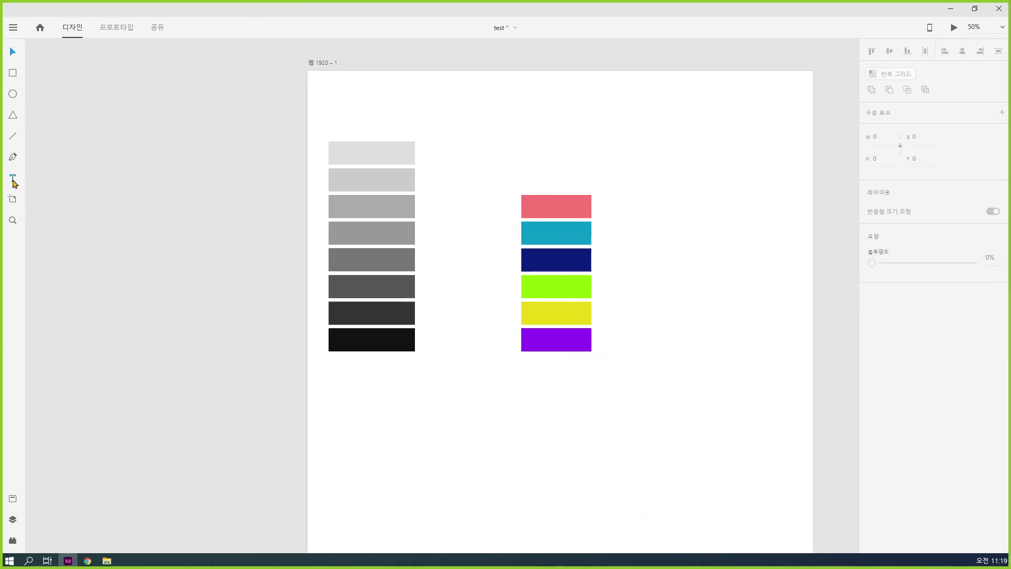
{"action": "scroll", "coordinate": [487, 356], "scroll_direction": "down", "scroll_amount": 3}
{"action": "scroll", "coordinate": [487, 357], "scroll_direction": "down", "scroll_amount": 1}
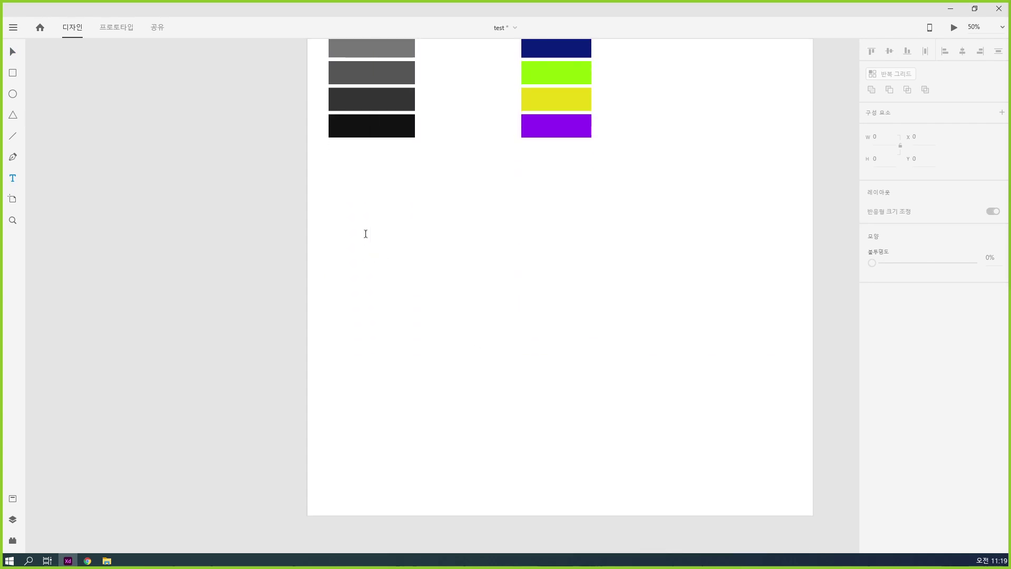
{"action": "left_click", "coordinate": [332, 184]}
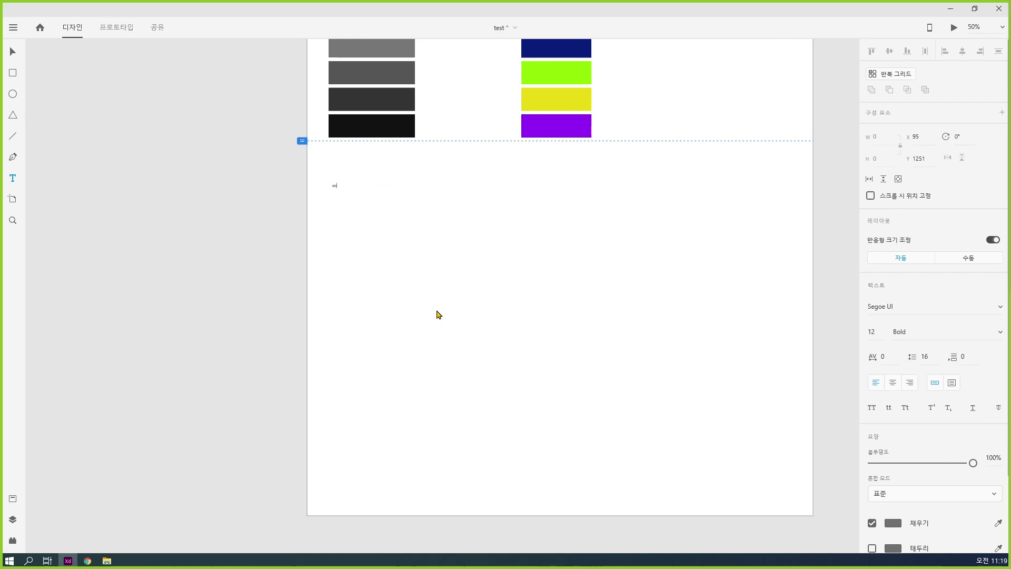
{"action": "key", "text": "Escape"}
{"action": "left_click", "coordinate": [876, 333]}
{"action": "key", "text": "Return"}
- Fill the title text with the dark grey sampled from the second-lowest rectangle of the greyscale stack
{"action": "left_click", "coordinate": [895, 523]}
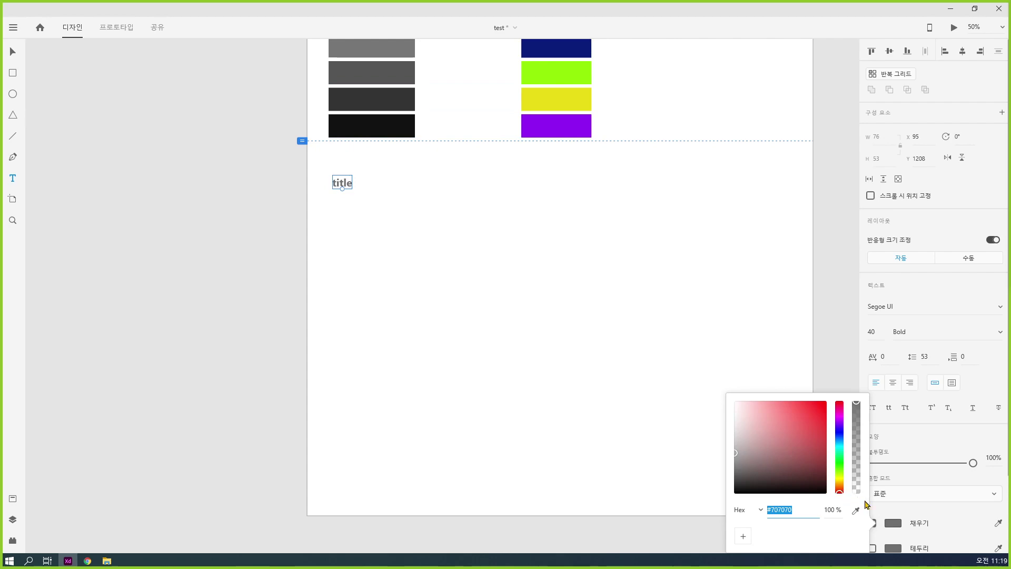
{"action": "left_click", "coordinate": [855, 510]}
{"action": "left_click", "coordinate": [388, 97]}
{"action": "key", "text": "Escape"}
{"action": "key", "text": "Escape"}
{"action": "left_click", "coordinate": [508, 264]}
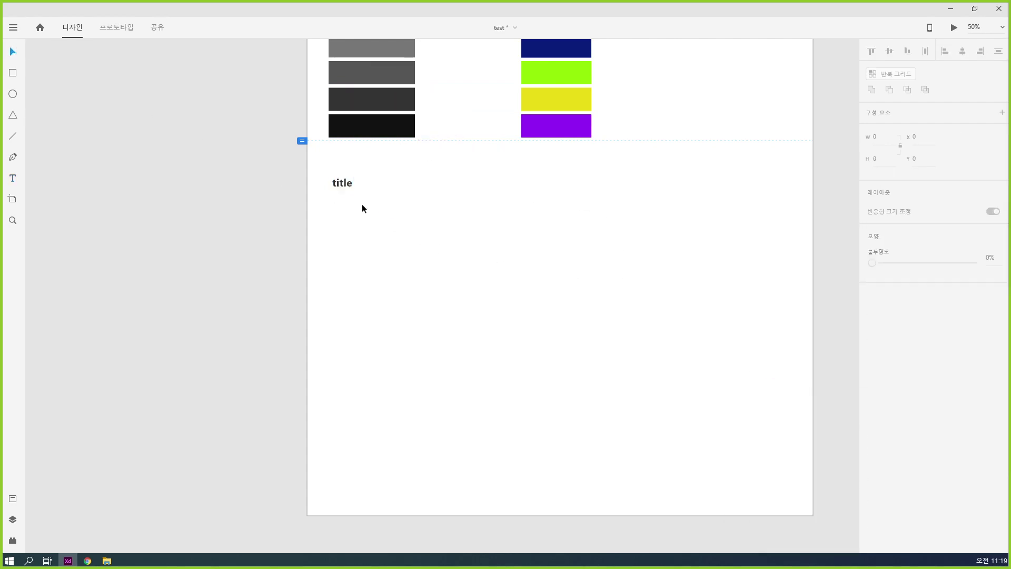
- Duplicate the title directly below itself and set the upper title's font size to 60
{"action": "left_click_drag", "start_coordinate": [343, 188], "coordinate": [347, 205]}
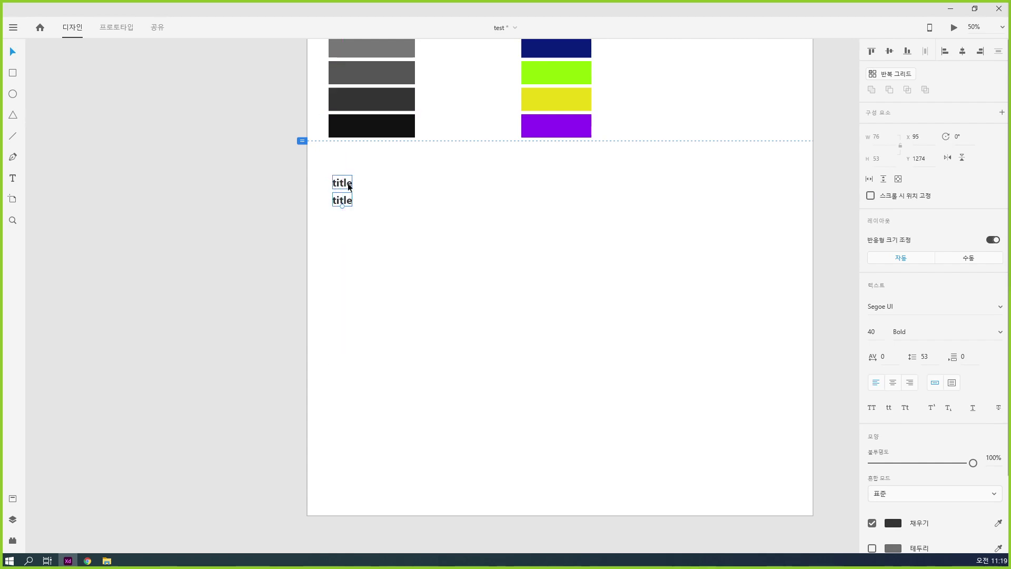
{"action": "type", "text": "60"}
{"action": "key", "text": "Return"}
{"action": "left_click", "coordinate": [715, 298]}
- Duplicate the size 40 title below as a third line, with font size 25 and Semibold weight
{"action": "left_click", "coordinate": [343, 202]}
{"action": "left_click_drag", "start_coordinate": [345, 202], "coordinate": [347, 221]}
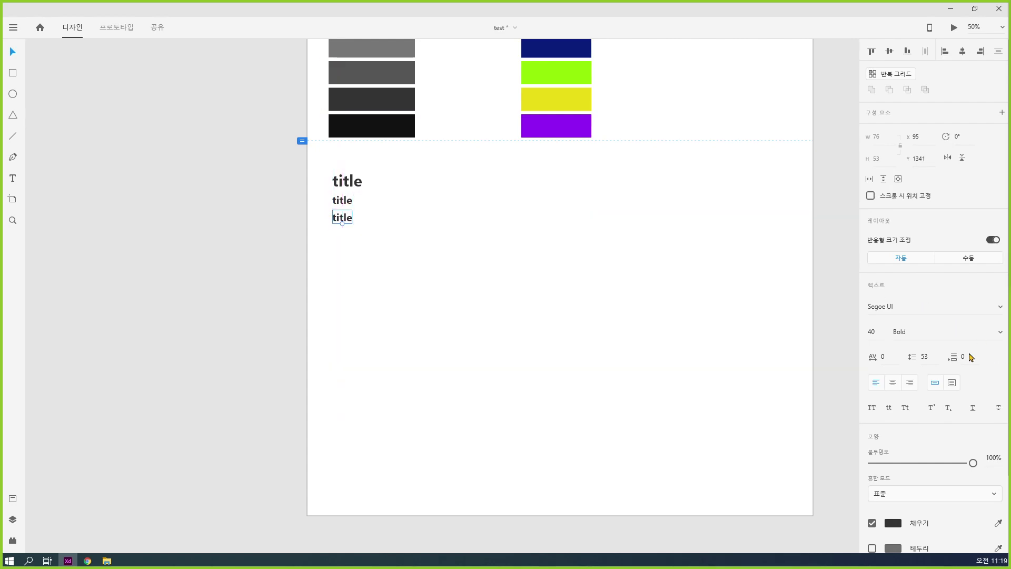
{"action": "left_click", "coordinate": [872, 331]}
{"action": "type", "text": "25"}
{"action": "key", "text": "Return"}
{"action": "left_click", "coordinate": [982, 331]}
{"action": "left_click", "coordinate": [1000, 331]}
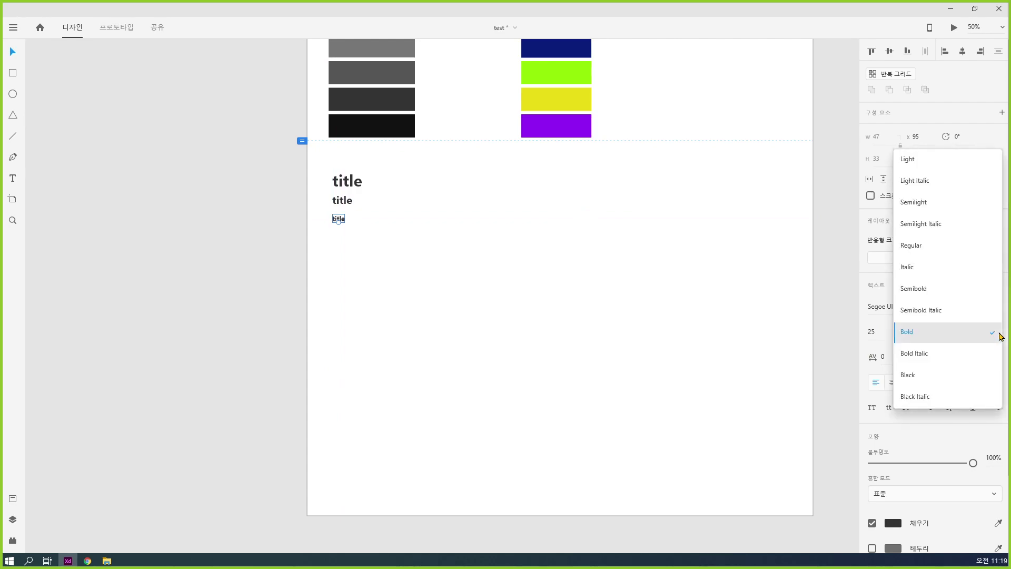
{"action": "left_click", "coordinate": [962, 291]}
- Duplicate the size 25 title below as a fourth line, with Regular weight and font size 18
{"action": "double_click", "coordinate": [340, 222]}
{"action": "left_click_drag", "start_coordinate": [341, 223], "coordinate": [339, 240]}
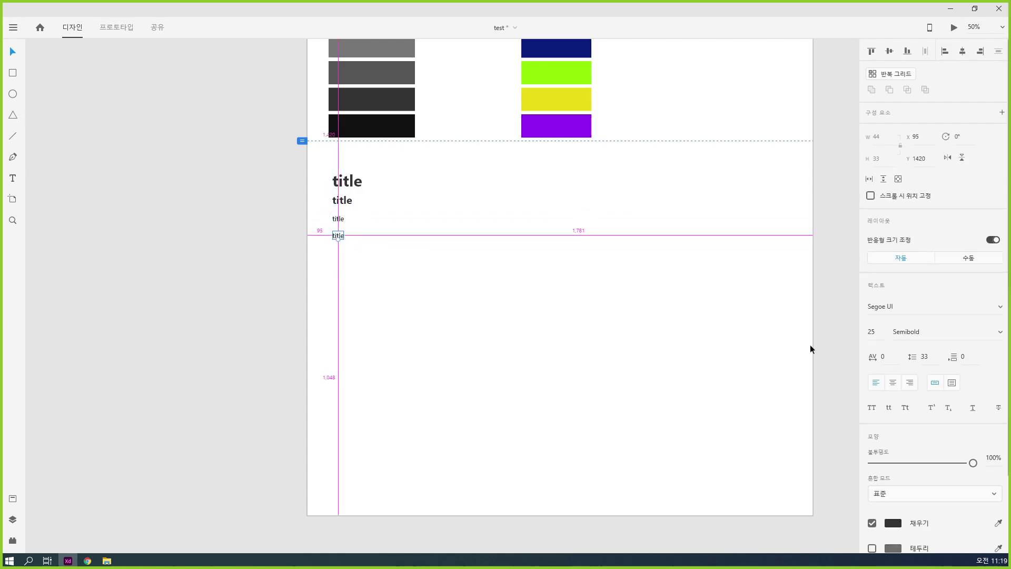
{"action": "left_click", "coordinate": [998, 332]}
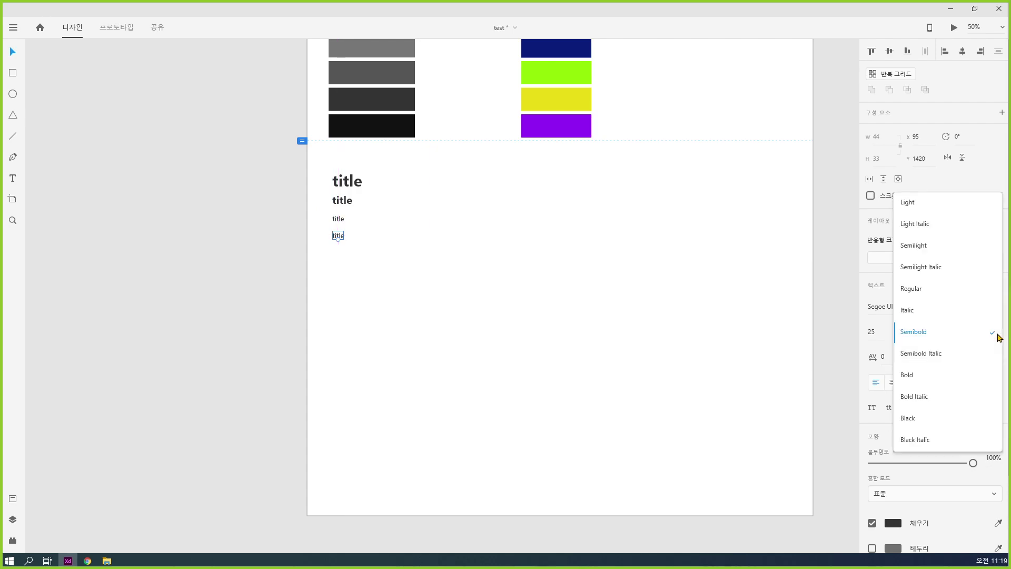
{"action": "left_click", "coordinate": [963, 287]}
{"action": "left_click", "coordinate": [871, 332]}
{"action": "type", "text": "18"}
{"action": "key", "text": "Return"}
{"action": "left_click", "coordinate": [453, 225]}
- Add two more title copies below the size 18 one, each with a smaller font size than the line above
{"action": "left_click", "coordinate": [333, 238]}
{"action": "left_click_drag", "start_coordinate": [334, 238], "coordinate": [336, 251]}
{"action": "left_click", "coordinate": [872, 332]}
{"action": "type", "text": "12"}
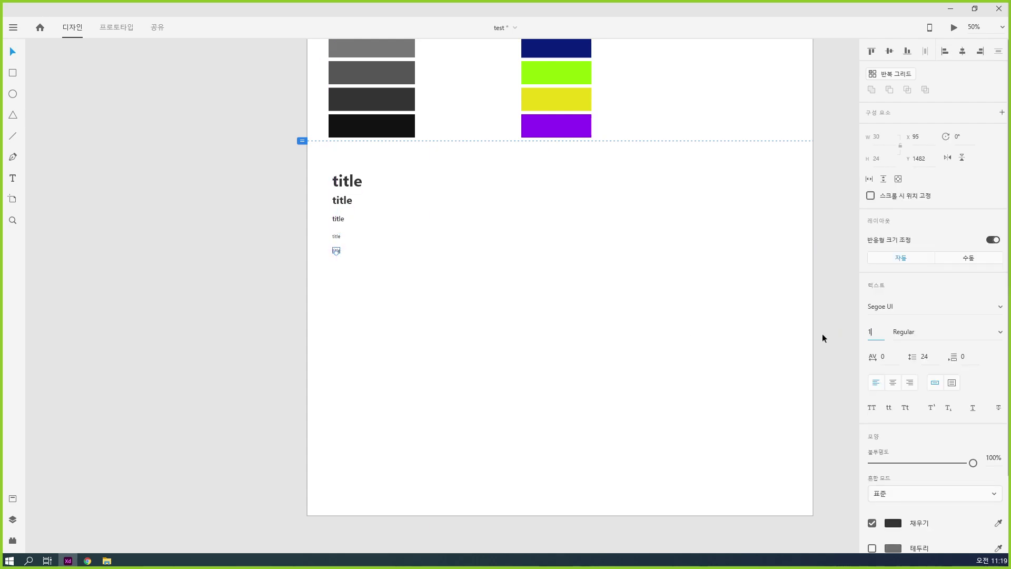
{"action": "left_click", "coordinate": [620, 285]}
{"action": "left_click_drag", "start_coordinate": [337, 247], "coordinate": [337, 267]}
{"action": "left_click", "coordinate": [865, 332]}
{"action": "left_click", "coordinate": [737, 396]}
- Duplicate the size 25 Semibold title to the end of the list and fill it with the pink sampled from the coloured stack
{"action": "left_click_drag", "start_coordinate": [336, 223], "coordinate": [336, 277]}
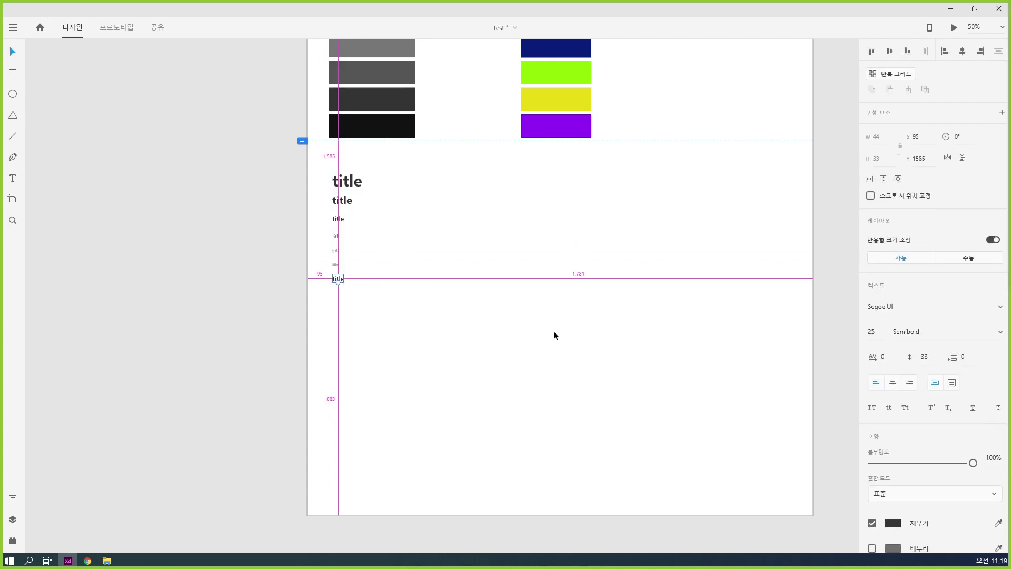
{"action": "scroll", "coordinate": [554, 335], "scroll_direction": "up", "scroll_amount": 3}
{"action": "key", "text": "i"}
{"action": "left_click", "coordinate": [581, 74]}
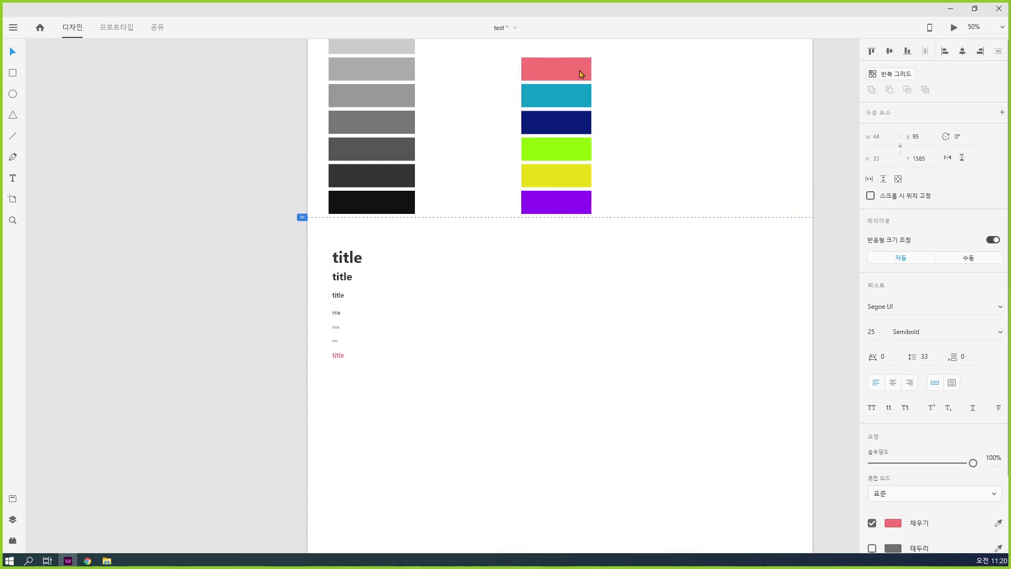
{"action": "left_click", "coordinate": [499, 355]}
- Copy the purple rectangle below the pink title, left-aligned with the titles, and round its corners to a radius of 44
{"action": "scroll", "coordinate": [384, 386], "scroll_direction": "up", "scroll_amount": 3}
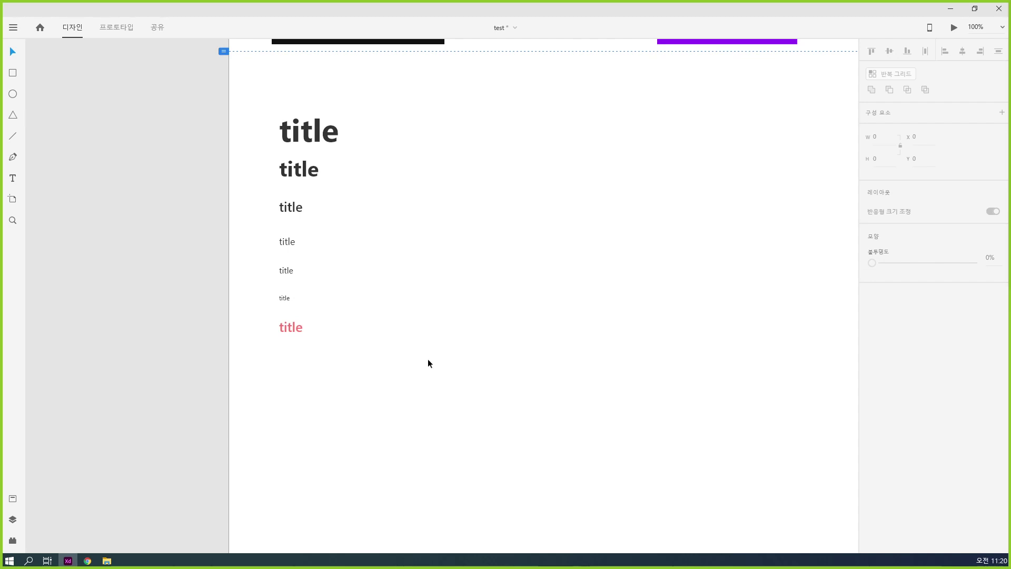
{"action": "scroll", "coordinate": [428, 361], "scroll_direction": "down", "scroll_amount": 1}
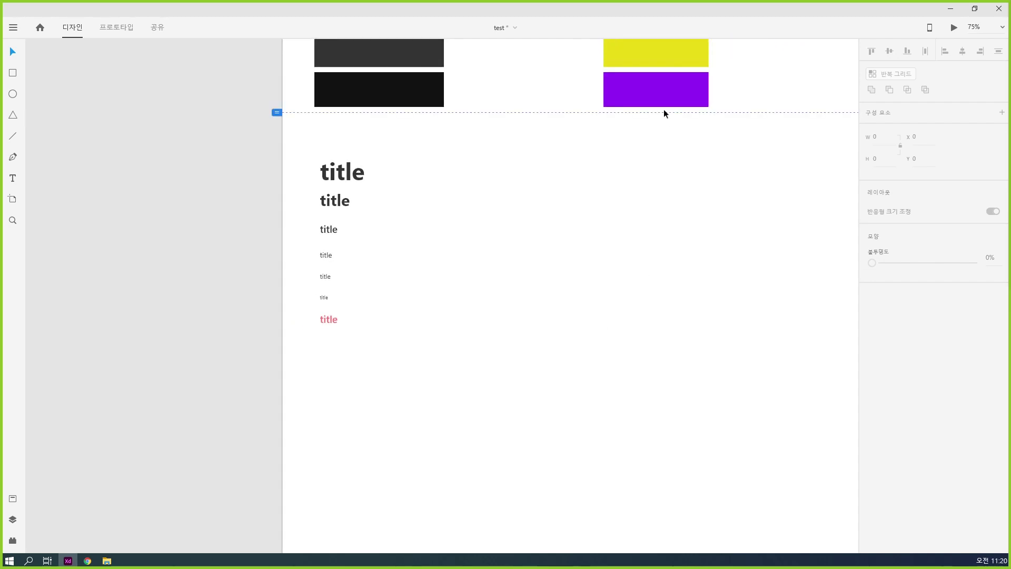
{"action": "left_click", "coordinate": [656, 80]}
{"action": "left_click_drag", "start_coordinate": [670, 93], "coordinate": [396, 371]}
{"action": "key", "text": "alt"}
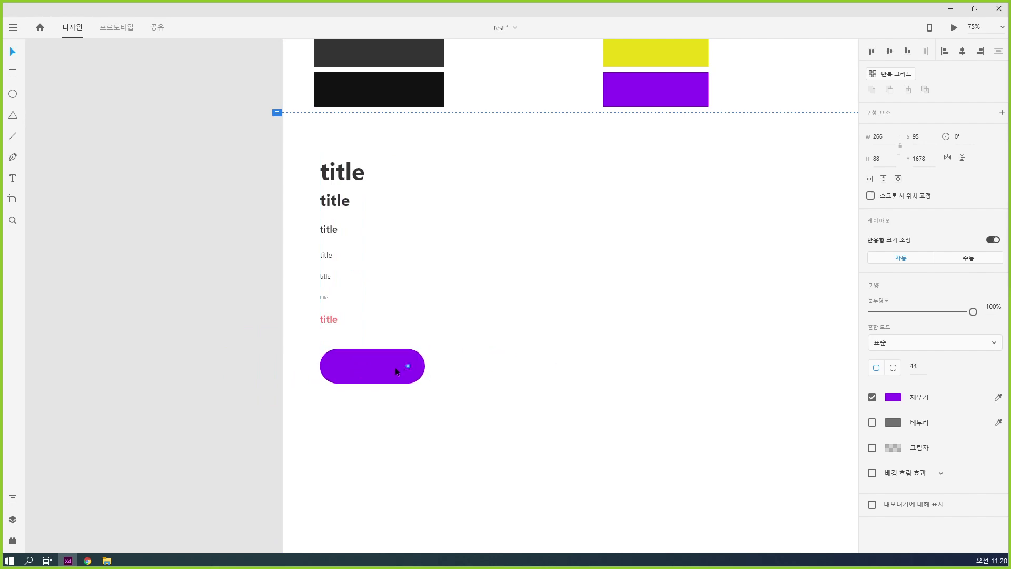
{"action": "left_click", "coordinate": [376, 405]}
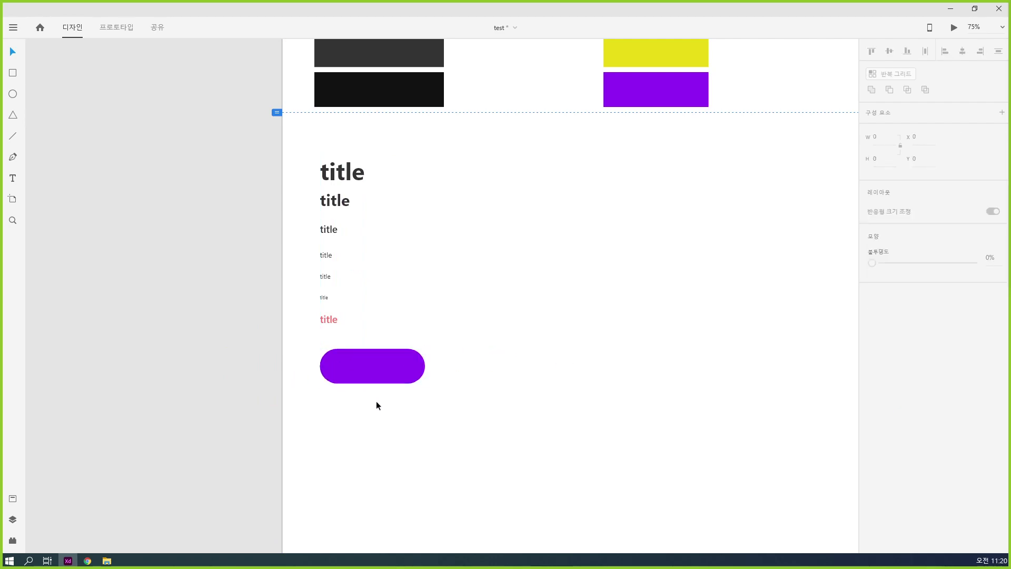
- Copy the size 40 title onto the centre of the purple pill and fill the copy with white (#FFFFFF)
{"action": "left_click_drag", "start_coordinate": [330, 201], "coordinate": [372, 369]}
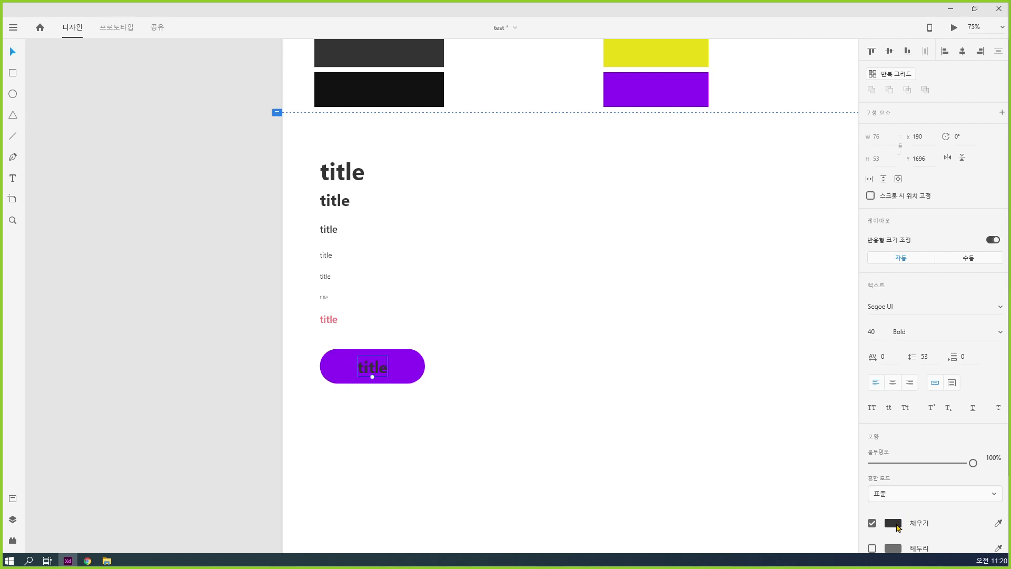
{"action": "left_click", "coordinate": [895, 524]}
{"action": "left_click", "coordinate": [737, 412]}
{"action": "left_click_drag", "start_coordinate": [736, 411], "coordinate": [699, 375]}
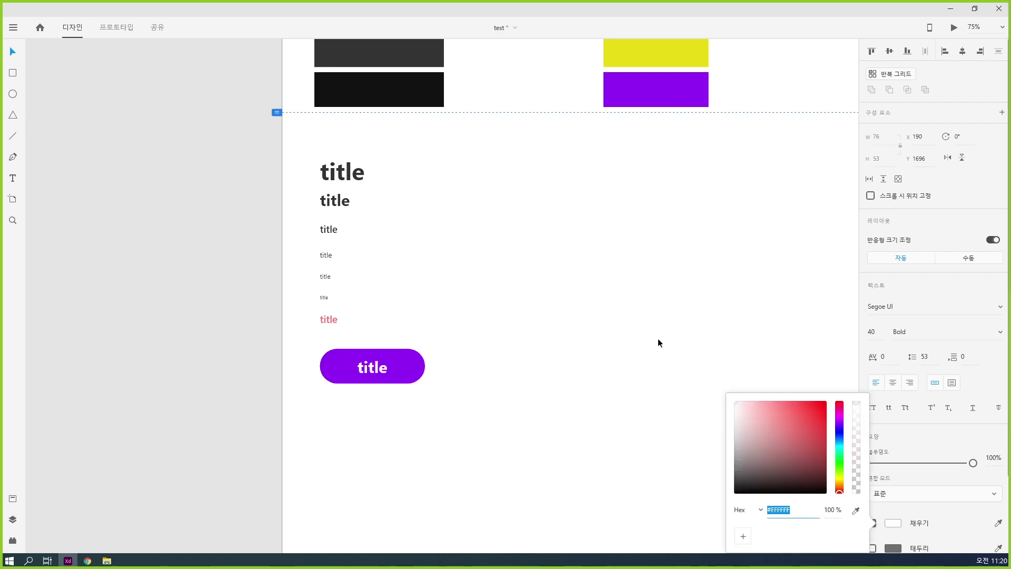
- Format the button label as centred all-caps text and group it with the purple pill
{"action": "left_click", "coordinate": [891, 383]}
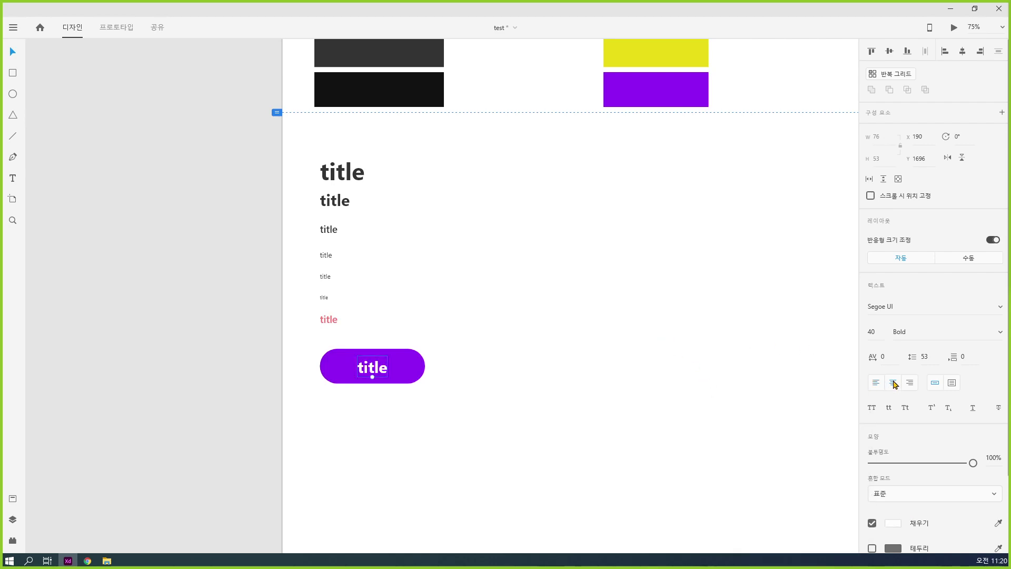
{"action": "left_click", "coordinate": [871, 407]}
{"action": "key", "text": "Escape"}
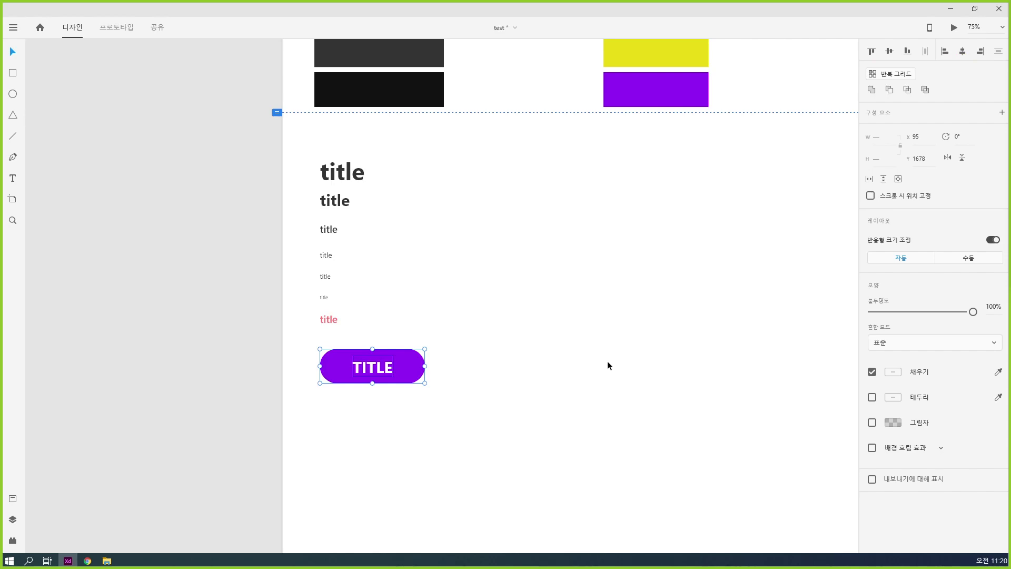
{"action": "left_click", "coordinate": [486, 390]}
- Duplicate the purple button below itself and fill the copy's pill with the teal sampled from the coloured stack
{"action": "left_click_drag", "start_coordinate": [406, 375], "coordinate": [407, 421]}
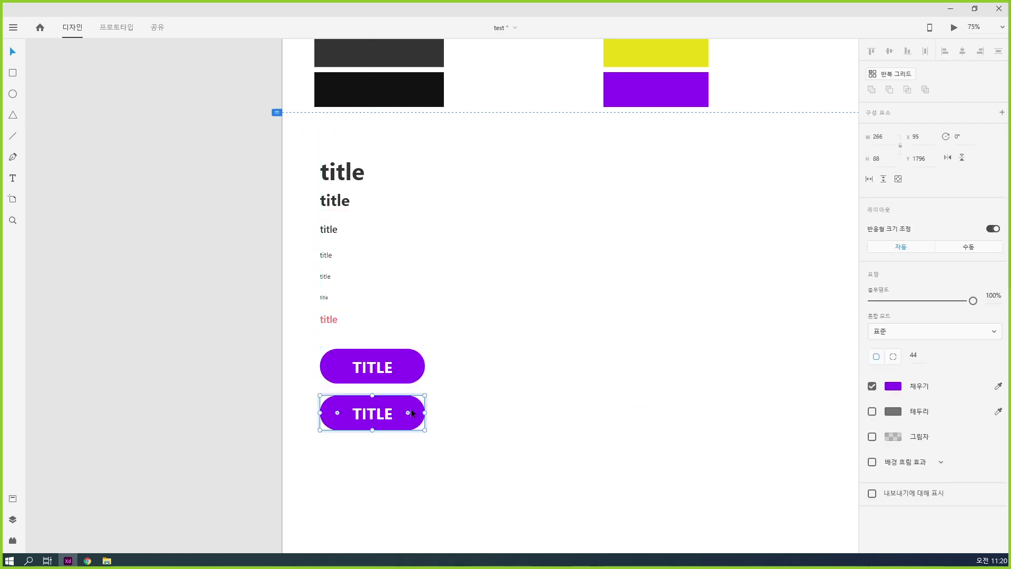
{"action": "scroll", "coordinate": [507, 424], "scroll_direction": "up", "scroll_amount": 6}
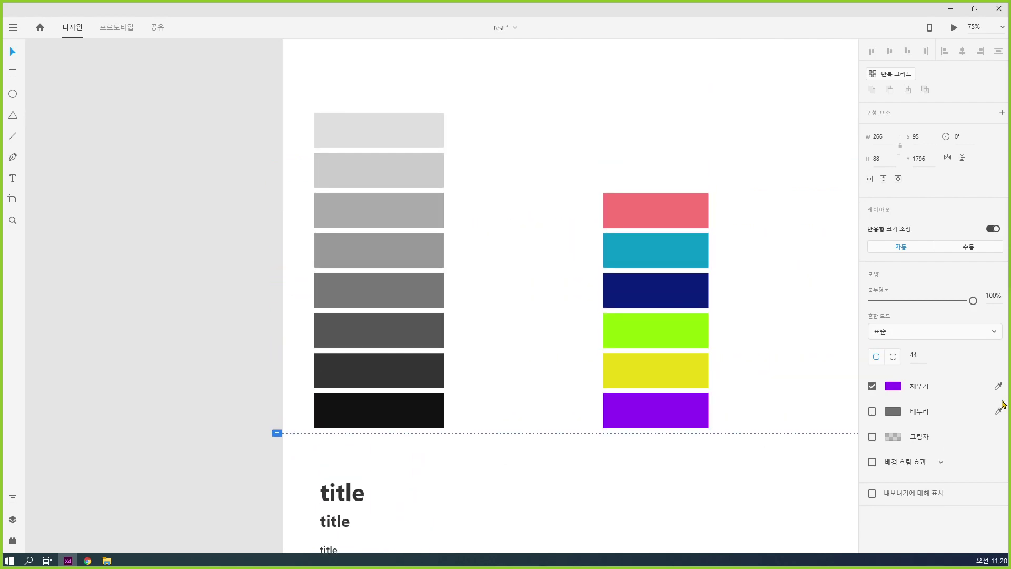
{"action": "left_click", "coordinate": [998, 386]}
{"action": "left_click", "coordinate": [643, 250]}
{"action": "scroll", "coordinate": [569, 357], "scroll_direction": "down", "scroll_amount": 7}
{"action": "left_click", "coordinate": [570, 357]}
- Duplicate the teal button below itself and fill the copy's pill with the navy sampled from the coloured stack
{"action": "left_click_drag", "start_coordinate": [415, 372], "coordinate": [402, 418]}
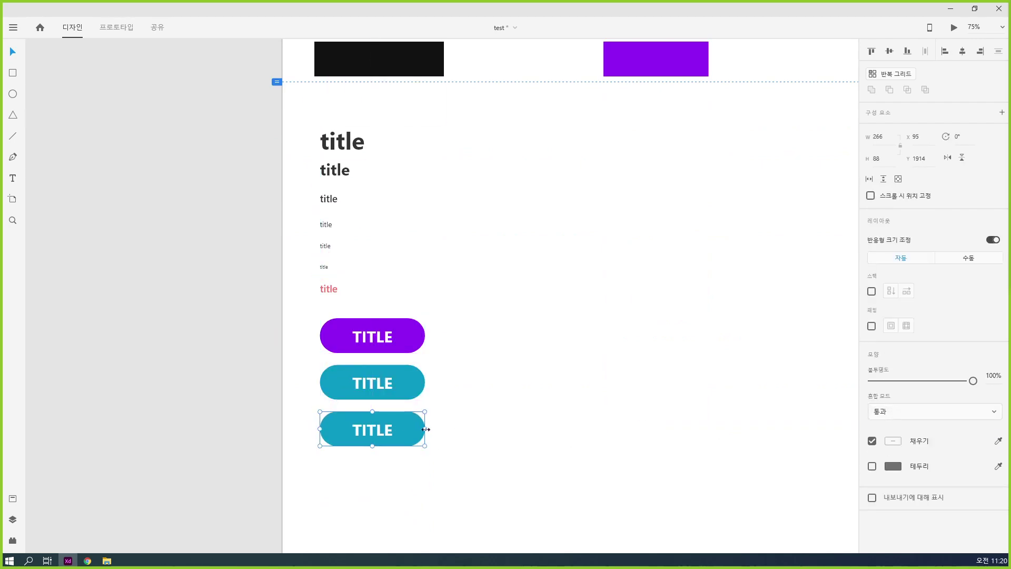
{"action": "double_click", "coordinate": [402, 425]}
{"action": "left_click", "coordinate": [998, 386]}
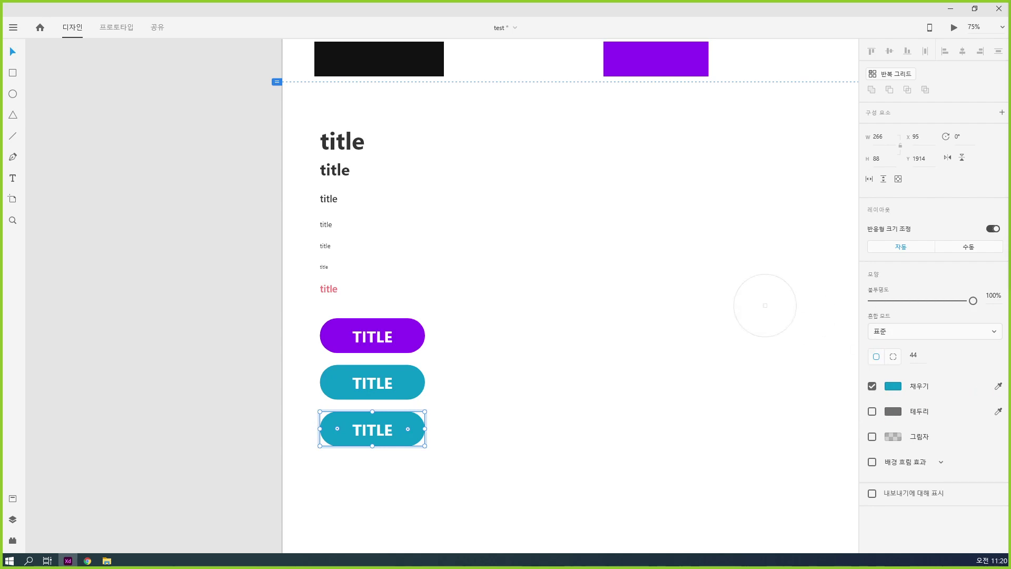
{"action": "key", "text": "Escape"}
{"action": "scroll", "coordinate": [697, 355], "scroll_direction": "up", "scroll_amount": 4}
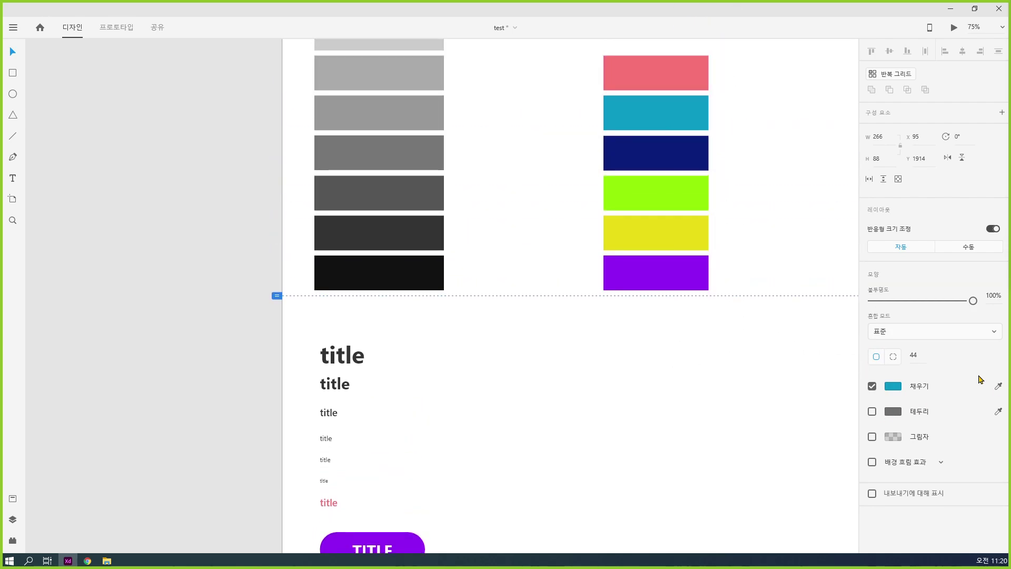
{"action": "left_click", "coordinate": [997, 386]}
{"action": "left_click", "coordinate": [665, 153]}
{"action": "scroll", "coordinate": [516, 351], "scroll_direction": "down", "scroll_amount": 7}
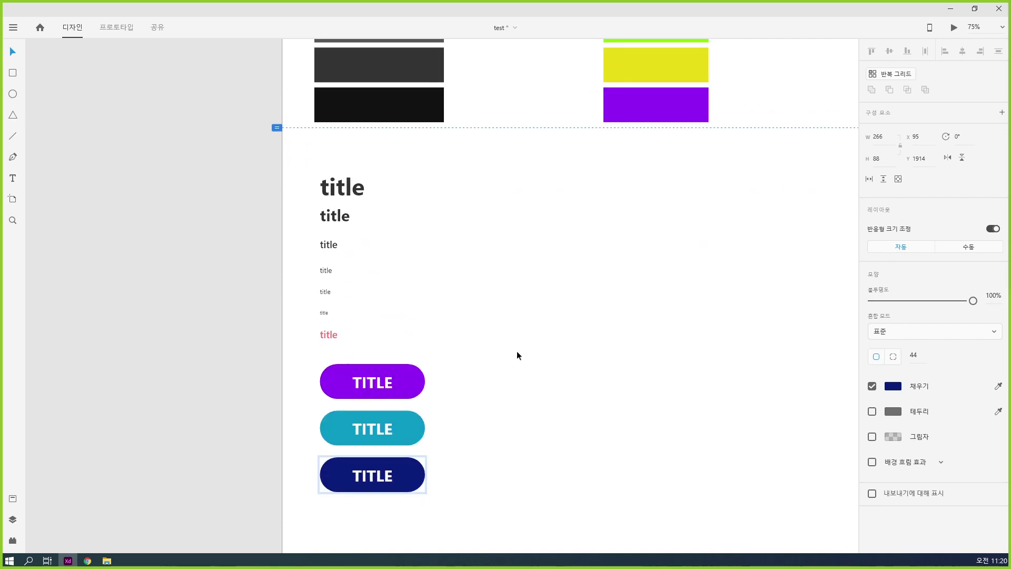
{"action": "left_click", "coordinate": [589, 341]}
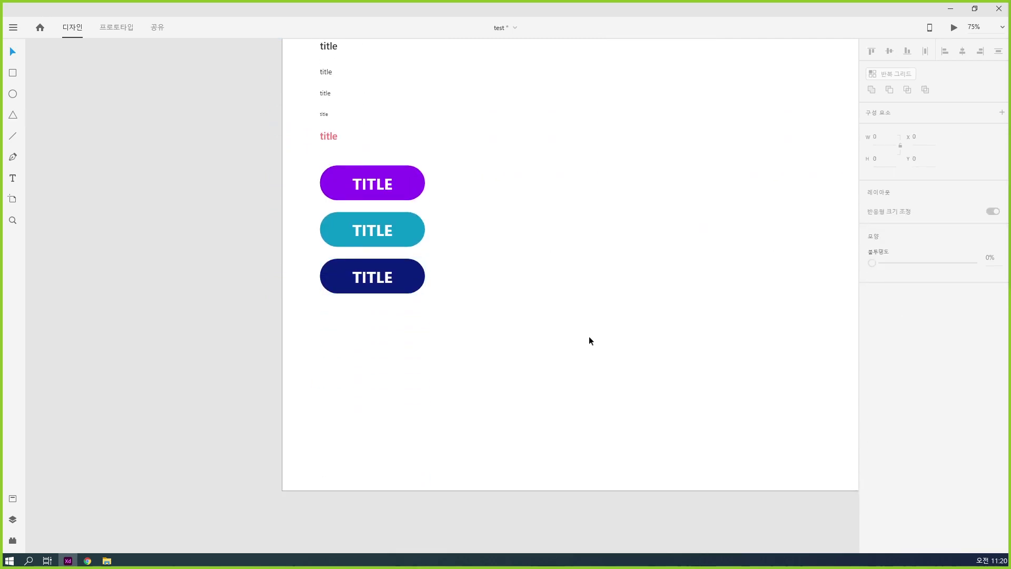
- Select all seven title samples and nudge them together about 18 px to the right
{"action": "key", "text": "ctrl+minus"}
{"action": "key", "text": "ctrl+minus"}
{"action": "left_click_drag", "start_coordinate": [557, 331], "coordinate": [500, 364]}
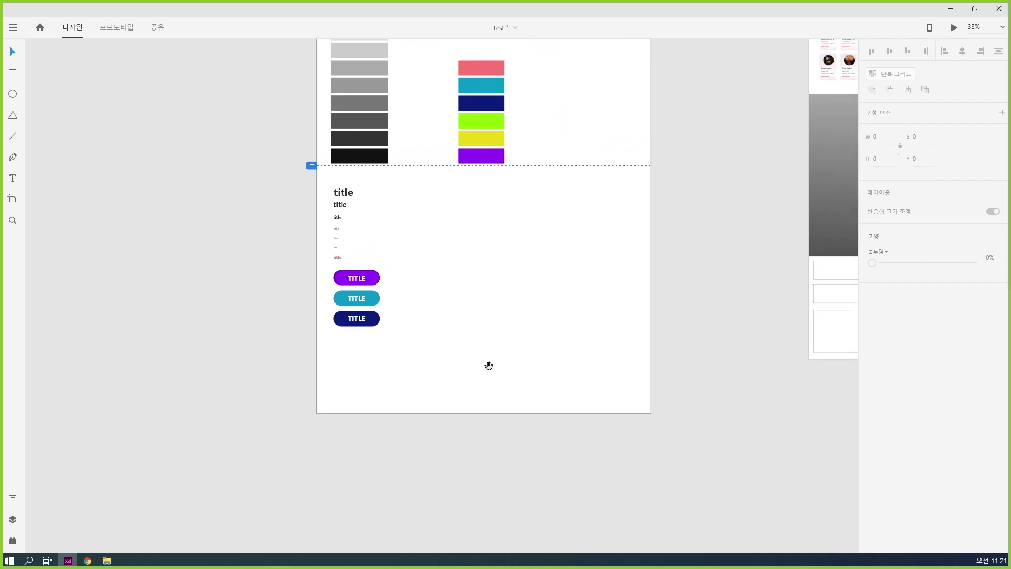
{"action": "left_click_drag", "start_coordinate": [312, 185], "coordinate": [383, 263]}
{"action": "key", "text": "Up"}
{"action": "key", "text": "Right"}
{"action": "key", "text": "Right"}
{"action": "key", "text": "Right"}
{"action": "key", "text": "Right"}
{"action": "key", "text": "Right"}
{"action": "key", "text": "Right"}
{"action": "key", "text": "Right"}
{"action": "key", "text": "Right"}
{"action": "key", "text": "Right"}
{"action": "key", "text": "Right"}
{"action": "key", "text": "Right"}
{"action": "key", "text": "Right"}
{"action": "key", "text": "Right"}
{"action": "key", "text": "Right"}
{"action": "key", "text": "Right"}
{"action": "key", "text": "Right"}
{"action": "key", "text": "Right"}
{"action": "key", "text": "Right"}
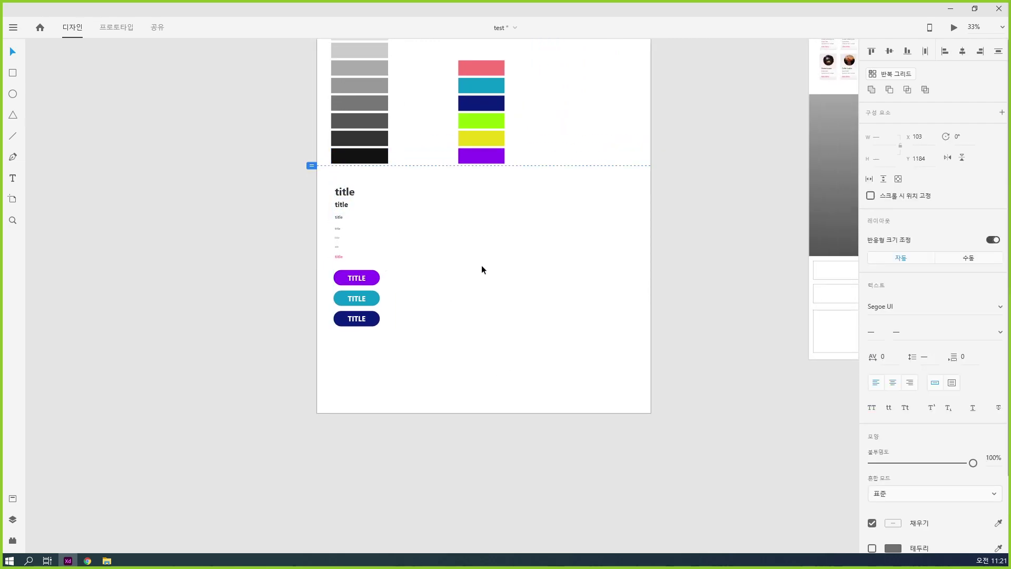
{"action": "left_click", "coordinate": [447, 354]}
- Select the three buttons and move them down together to a Y position of 1728
{"action": "left_click_drag", "start_coordinate": [423, 379], "coordinate": [339, 281]}
{"action": "key", "text": "Down"}
{"action": "key", "text": "Down"}
{"action": "key", "text": "Down"}
{"action": "key", "text": "Down"}
{"action": "key", "text": "Down"}
{"action": "key", "text": "Down"}
{"action": "key", "text": "Down"}
{"action": "key", "text": "Down"}
{"action": "key", "text": "Down"}
{"action": "key", "text": "Down"}
{"action": "key", "text": "Down"}
{"action": "key", "text": "Down"}
{"action": "key", "text": "Down"}
{"action": "key", "text": "Down"}
{"action": "key", "text": "Down"}
{"action": "key", "text": "Down"}
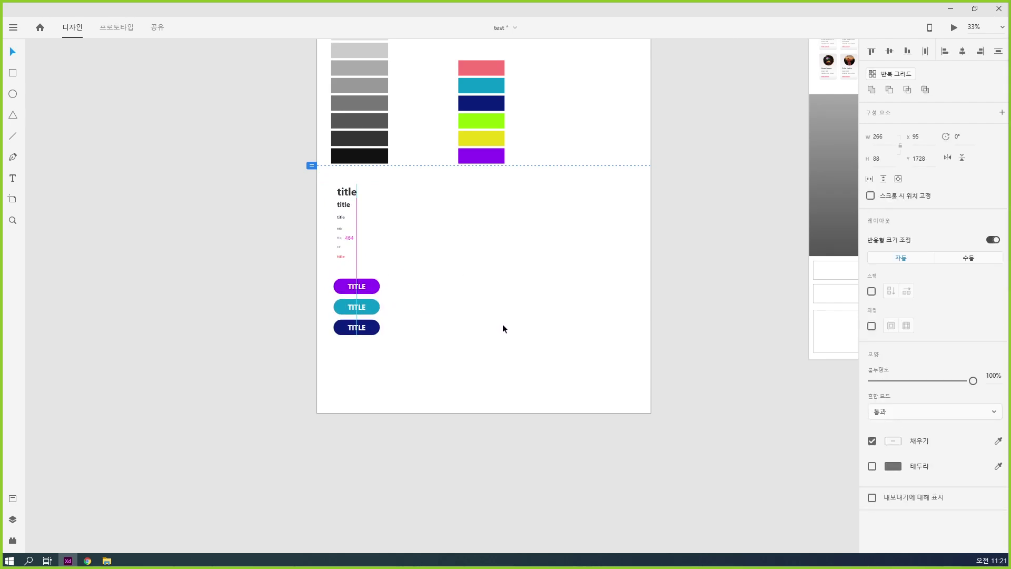
{"action": "left_click", "coordinate": [502, 326]}
- Examine the card grid and the card layouts on the neighbouring mobile artboards
{"action": "scroll", "coordinate": [502, 324], "scroll_direction": "up", "scroll_amount": 5}
{"action": "scroll", "coordinate": [447, 300], "scroll_direction": "right", "scroll_amount": 8}
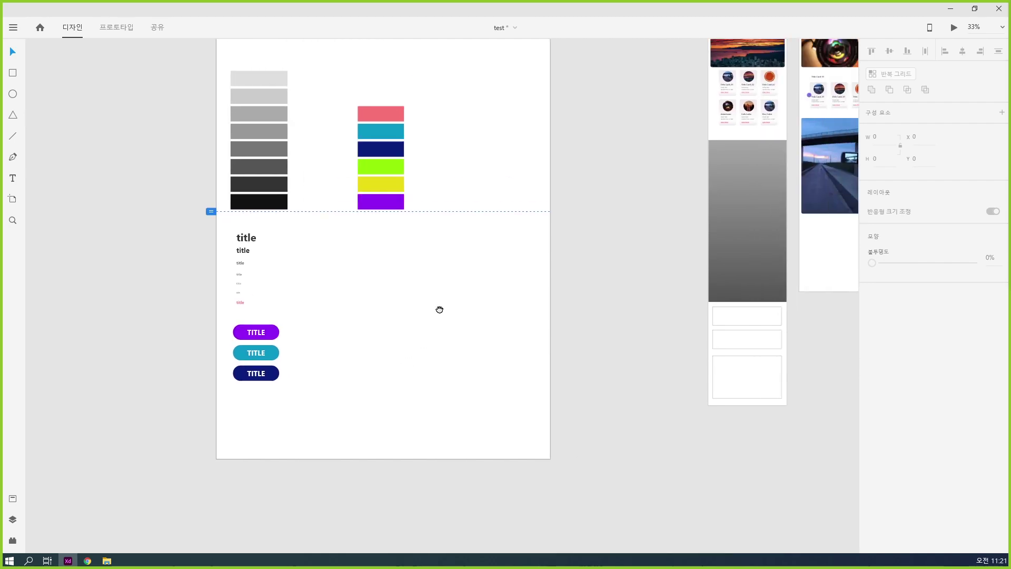
{"action": "scroll", "coordinate": [654, 241], "scroll_direction": "up", "scroll_amount": 5}
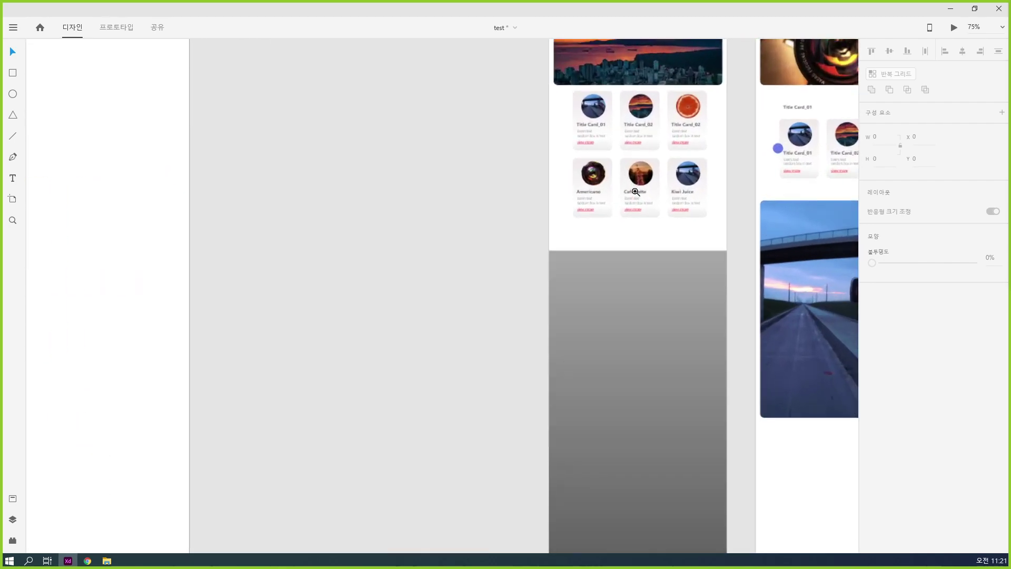
{"action": "left_click", "coordinate": [584, 128]}
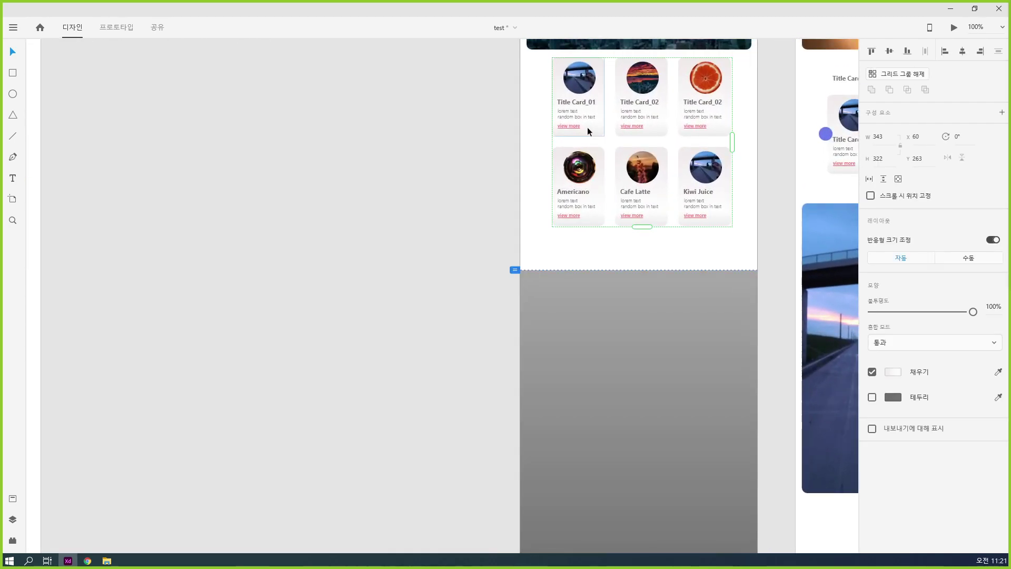
{"action": "scroll", "coordinate": [624, 129], "scroll_direction": "right", "scroll_amount": 10}
{"action": "scroll", "coordinate": [532, 230], "scroll_direction": "up", "scroll_amount": 1}
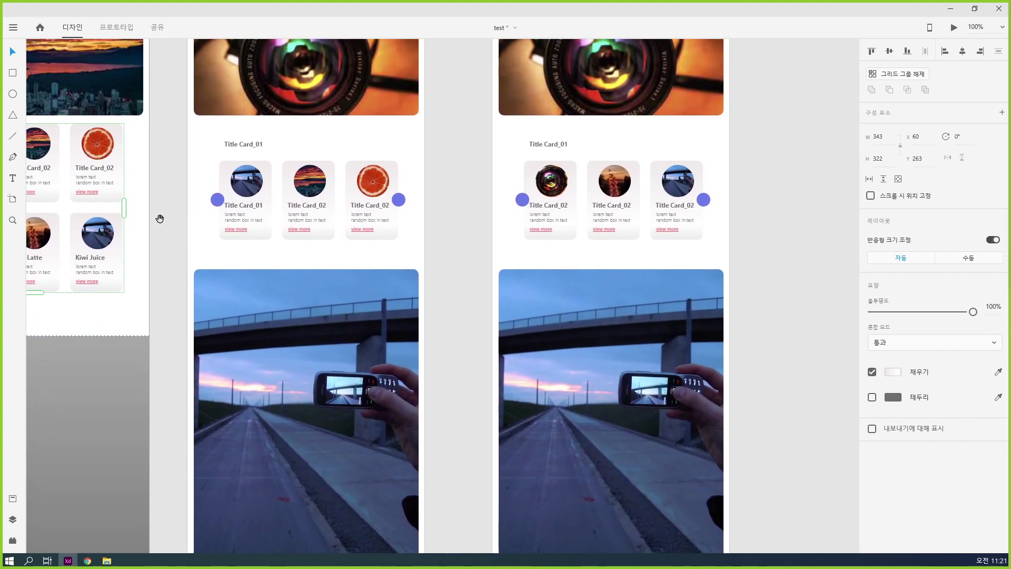
- Copy the three-card row that starts with the lens picture on the mobile artboard and paste it beside the style guide's navy button
{"action": "left_click", "coordinate": [552, 226]}
{"action": "scroll", "coordinate": [524, 312], "scroll_direction": "left", "scroll_amount": 10}
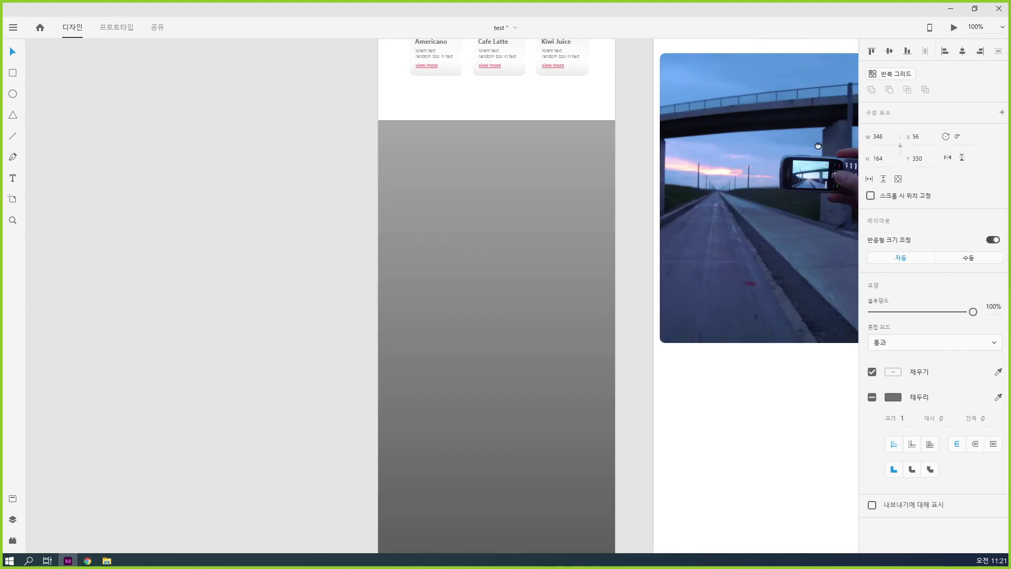
{"action": "scroll", "coordinate": [523, 312], "scroll_direction": "left", "scroll_amount": 10}
{"action": "scroll", "coordinate": [639, 418], "scroll_direction": "down", "scroll_amount": 5}
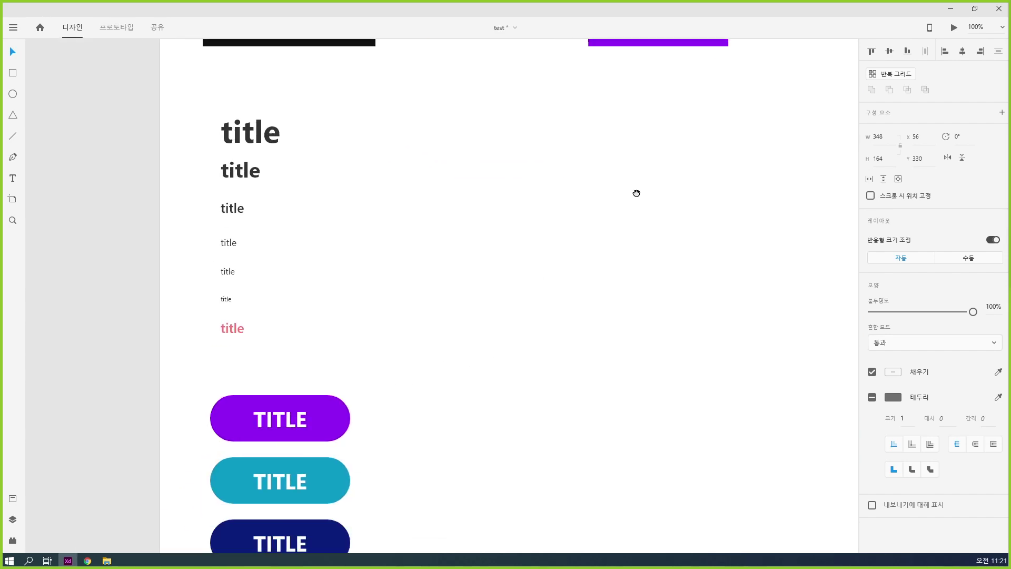
{"action": "left_click_drag", "start_coordinate": [514, 329], "coordinate": [327, 228]}
{"action": "key", "text": "ctrl+v"}
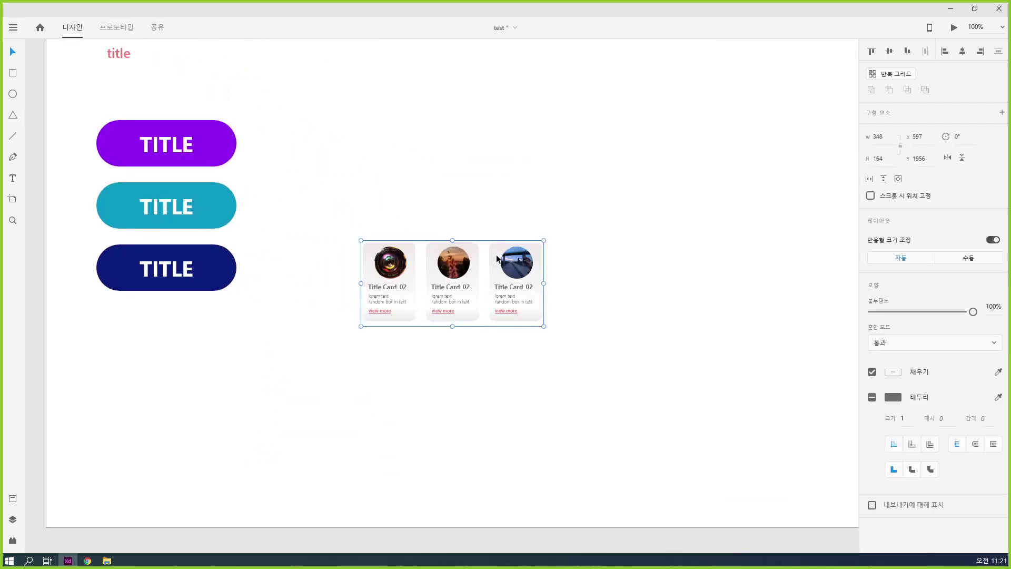
- Ungroup the pasted card row's mask and move the released cards clear of the buttons to about X 608, Y 1970
{"action": "right_click", "coordinate": [464, 274]}
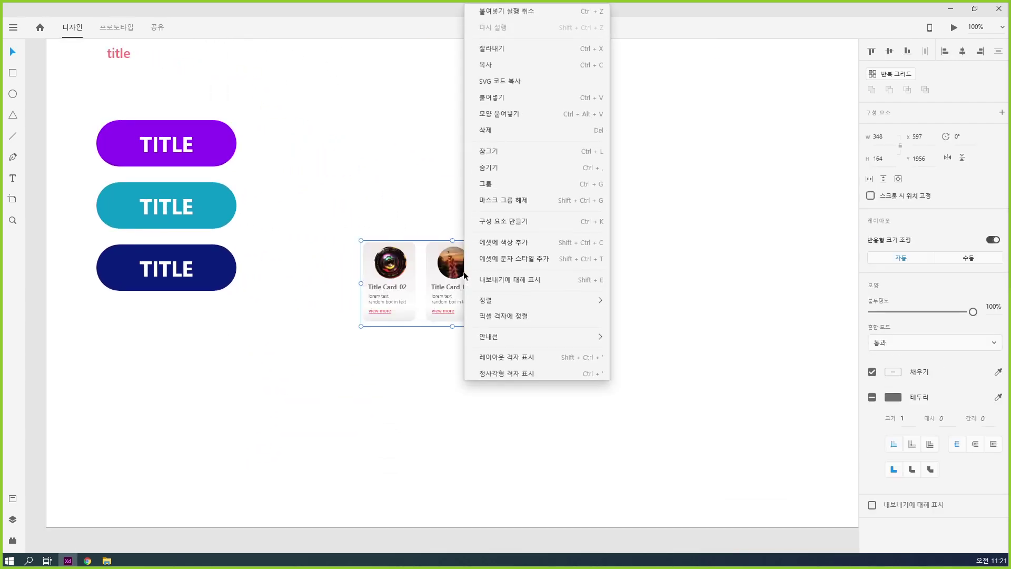
{"action": "left_click", "coordinate": [539, 197]}
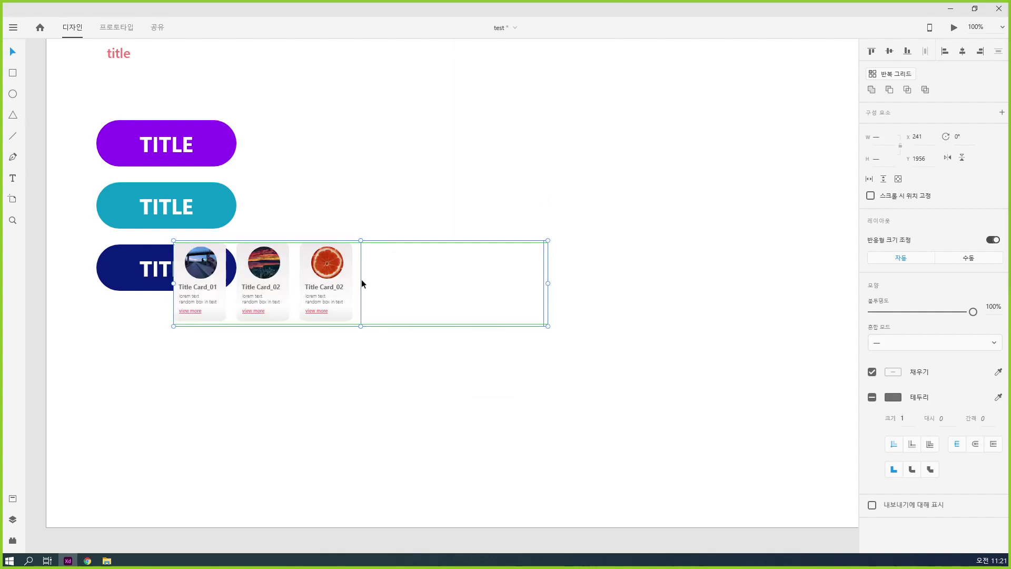
{"action": "left_click_drag", "start_coordinate": [337, 308], "coordinate": [531, 315]}
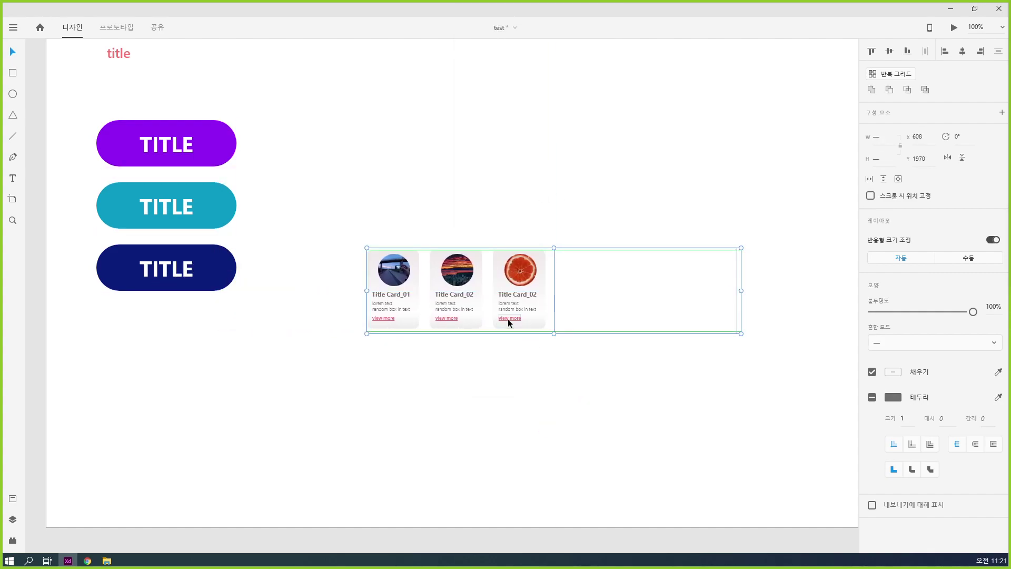
- Delete the surplus cards and place the remaining Title Card_01 below the navy button, aligned with its left edge
{"action": "left_click_drag", "start_coordinate": [445, 220], "coordinate": [746, 389]}
{"action": "key", "text": "Delete"}
{"action": "left_click_drag", "start_coordinate": [491, 385], "coordinate": [339, 228]}
{"action": "left_click_drag", "start_coordinate": [389, 278], "coordinate": [119, 348]}
{"action": "left_click", "coordinate": [349, 327]}
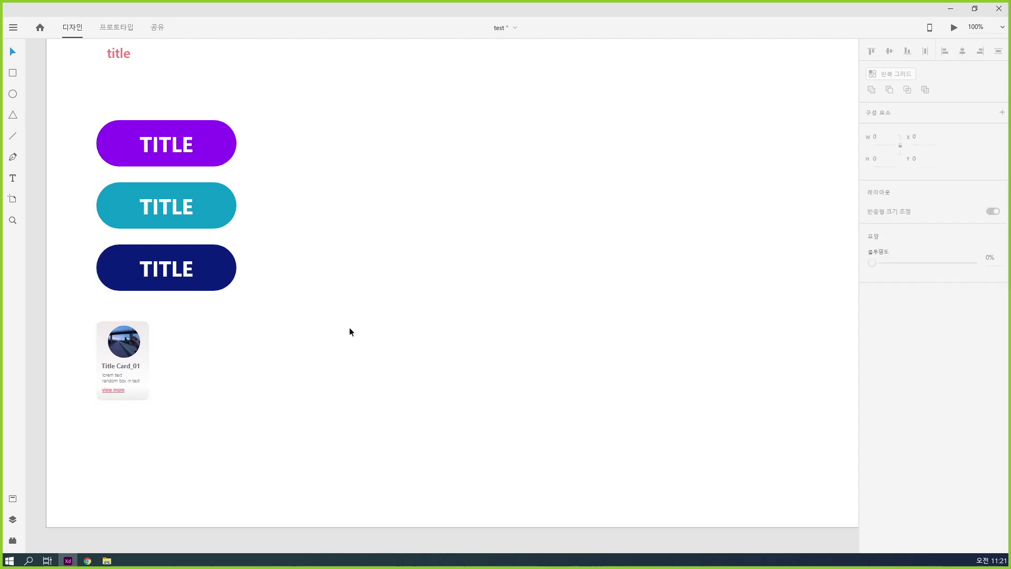
- Move the card beside the small title samples, to X 250 and Y 1433, and compare its text with the smallest title
{"action": "key", "text": "ctrl+minus"}
{"action": "scroll", "coordinate": [377, 330], "scroll_direction": "up", "scroll_amount": 1}
{"action": "scroll", "coordinate": [377, 329], "scroll_direction": "left", "scroll_amount": 2}
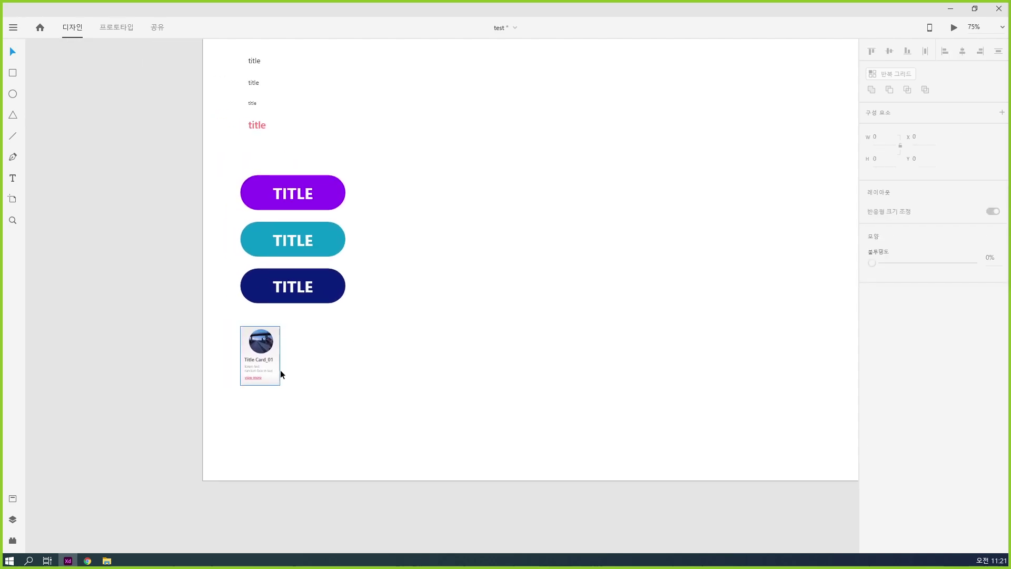
{"action": "left_click", "coordinate": [246, 346]}
{"action": "left_click_drag", "start_coordinate": [279, 326], "coordinate": [339, 59]}
{"action": "left_click_drag", "start_coordinate": [326, 219], "coordinate": [336, 234]}
{"action": "scroll", "coordinate": [349, 196], "scroll_direction": "up", "scroll_amount": 5}
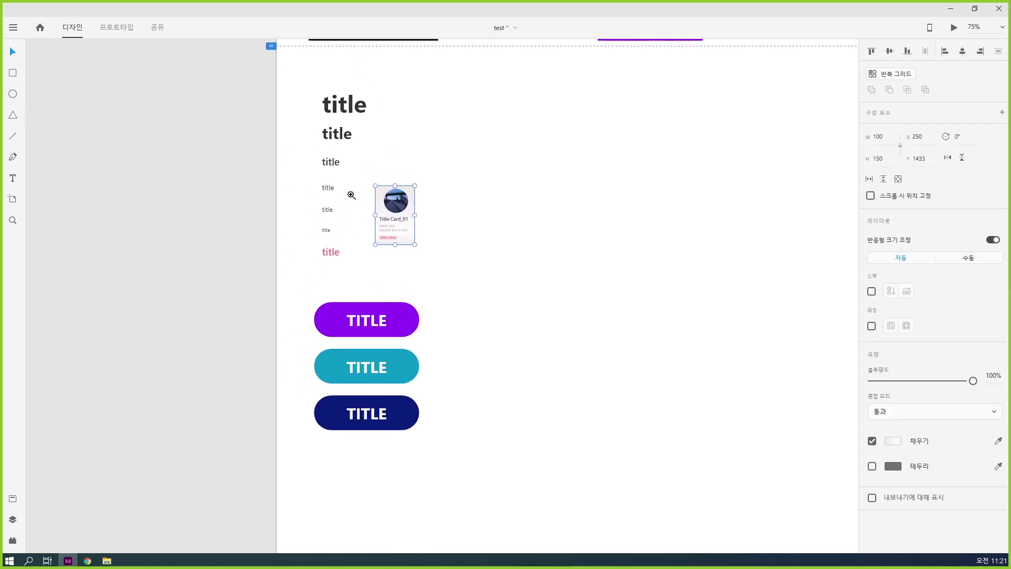
{"action": "scroll", "coordinate": [459, 356], "scroll_direction": "down", "scroll_amount": 1}
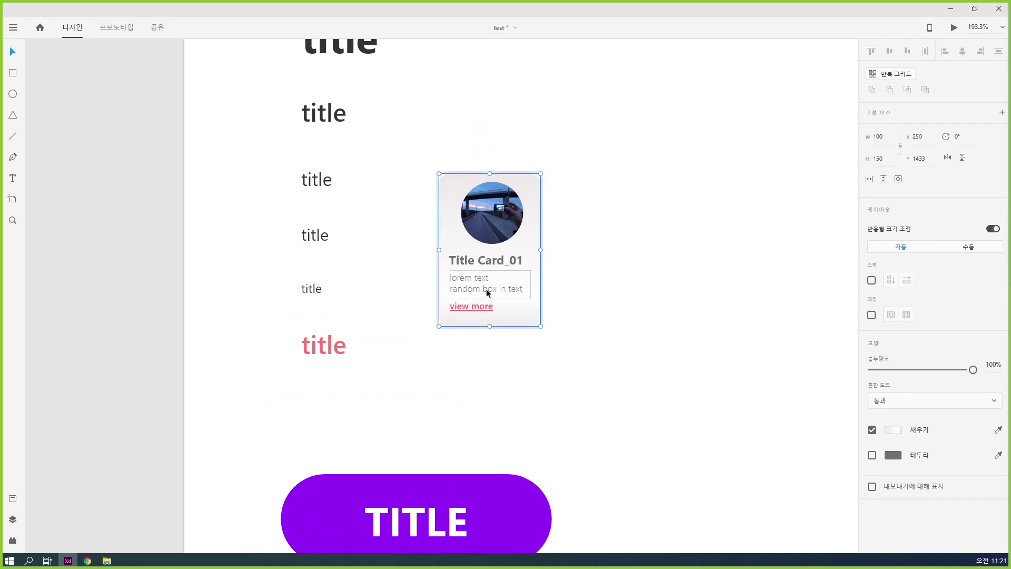
{"action": "left_click", "coordinate": [310, 288]}
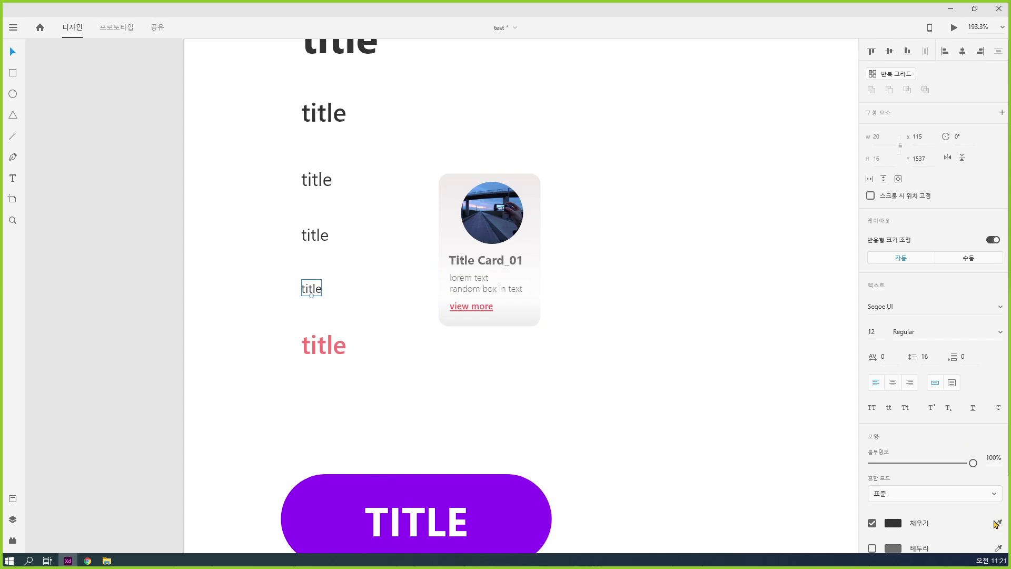
{"action": "left_click", "coordinate": [483, 282]}
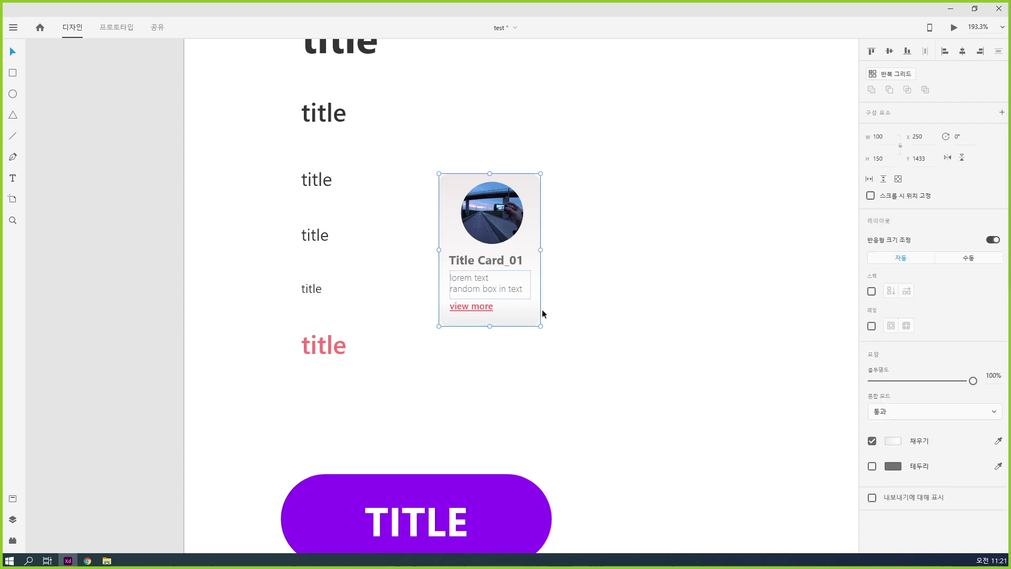
- Duplicate the card and keep only the copy's three text items, placed below the pink title sample, deleting its picture and background
{"action": "left_click_drag", "start_coordinate": [513, 269], "coordinate": [652, 312]}
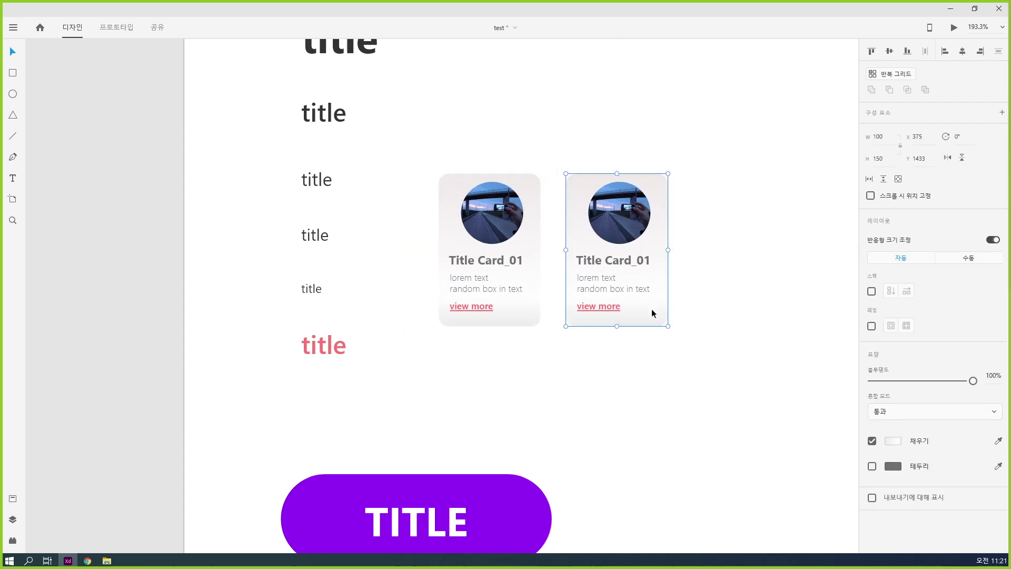
{"action": "left_click", "coordinate": [708, 337]}
{"action": "double_click", "coordinate": [631, 261]}
{"action": "left_click", "coordinate": [598, 295], "text": "shift"}
{"action": "left_click", "coordinate": [600, 305], "text": "shift"}
{"action": "left_click_drag", "start_coordinate": [601, 306], "coordinate": [329, 426]}
{"action": "left_click_drag", "start_coordinate": [733, 365], "coordinate": [579, 161]}
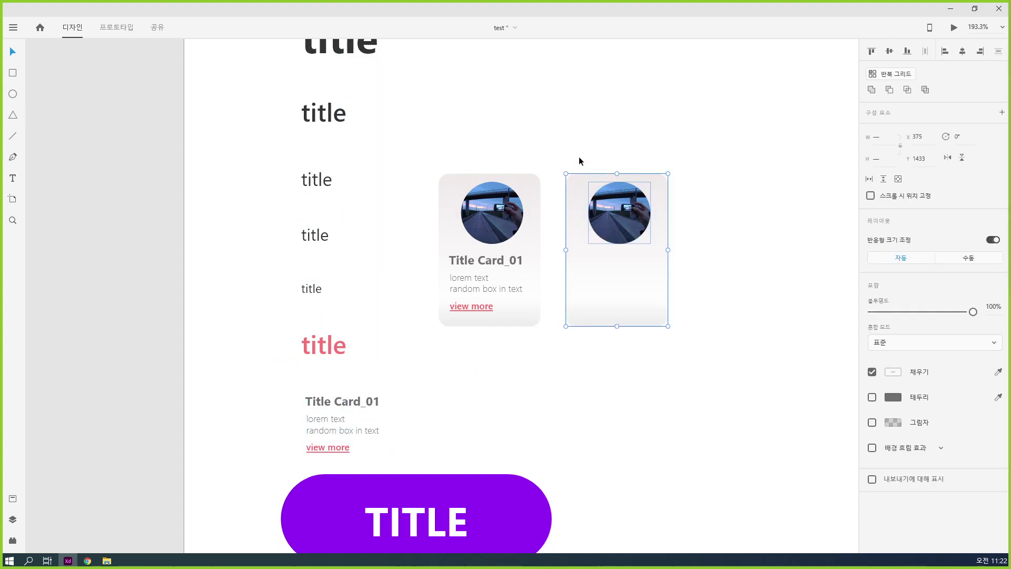
{"action": "key", "text": "Delete"}
- Move the complete Title Card_01 back below the navy button
{"action": "key", "text": "ctrl+minus"}
{"action": "key", "text": "ctrl+minus"}
{"action": "key", "text": "ctrl+minus"}
{"action": "left_click_drag", "start_coordinate": [619, 308], "coordinate": [353, 434]}
{"action": "left_click", "coordinate": [580, 412]}
{"action": "key", "text": "ctrl+minus"}
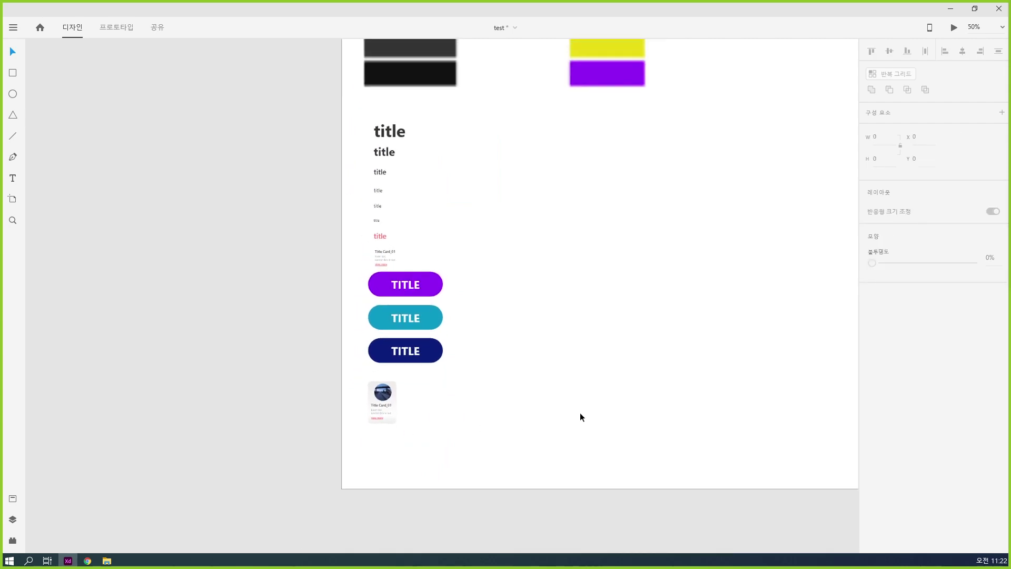
- Move the three buttons and the card beneath the coloured swatch stack, left-aligned with it at X 813 and starting at Y 1141
{"action": "left_click_drag", "start_coordinate": [559, 431], "coordinate": [567, 119]}
{"action": "left_click", "coordinate": [753, 265]}
{"action": "left_click_drag", "start_coordinate": [686, 250], "coordinate": [635, 423]}
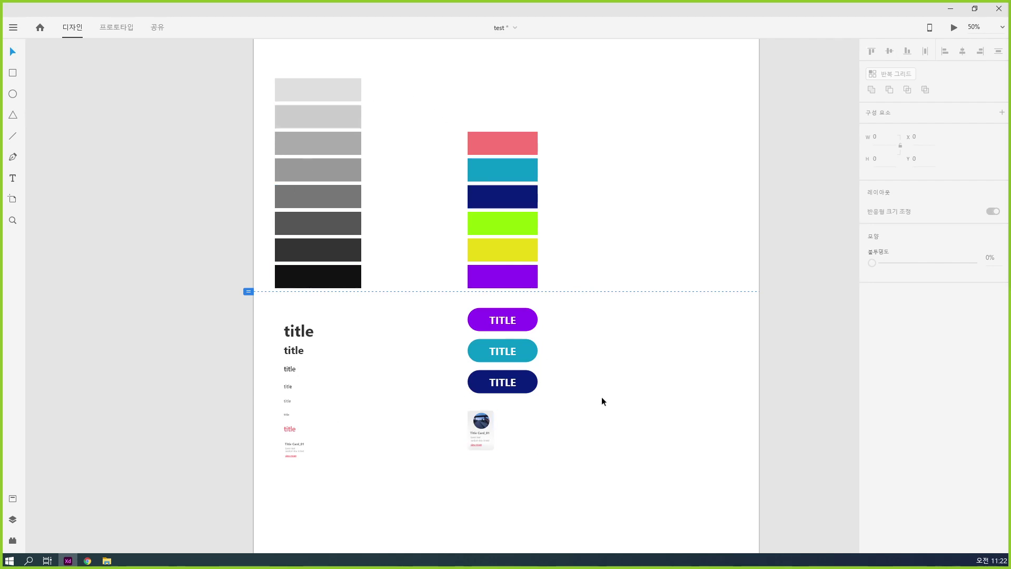
{"action": "scroll", "coordinate": [598, 402], "scroll_direction": "right", "scroll_amount": 5}
{"action": "scroll", "coordinate": [721, 198], "scroll_direction": "up", "scroll_amount": 1}
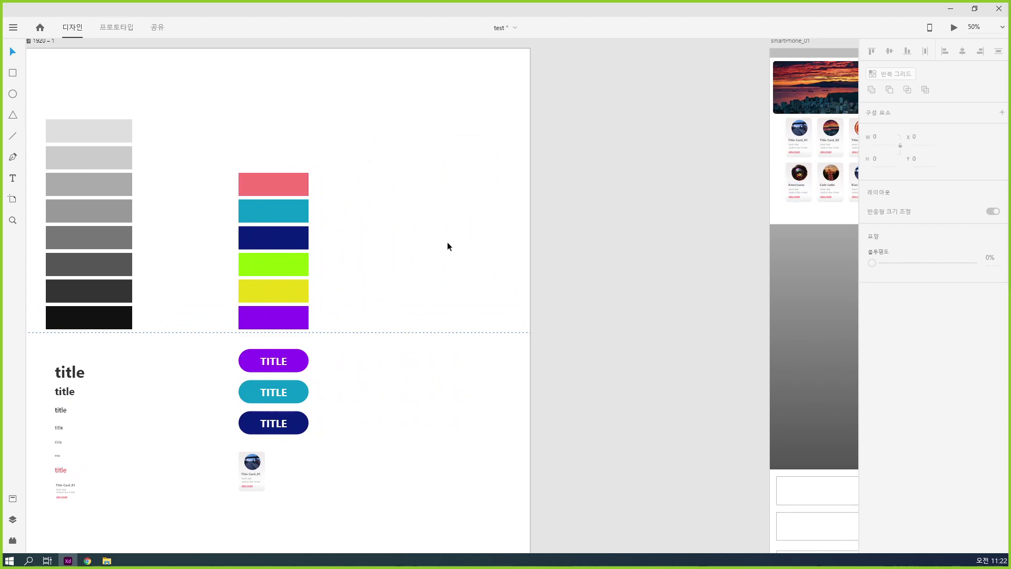
{"action": "left_click_drag", "start_coordinate": [418, 275], "coordinate": [646, 226]}
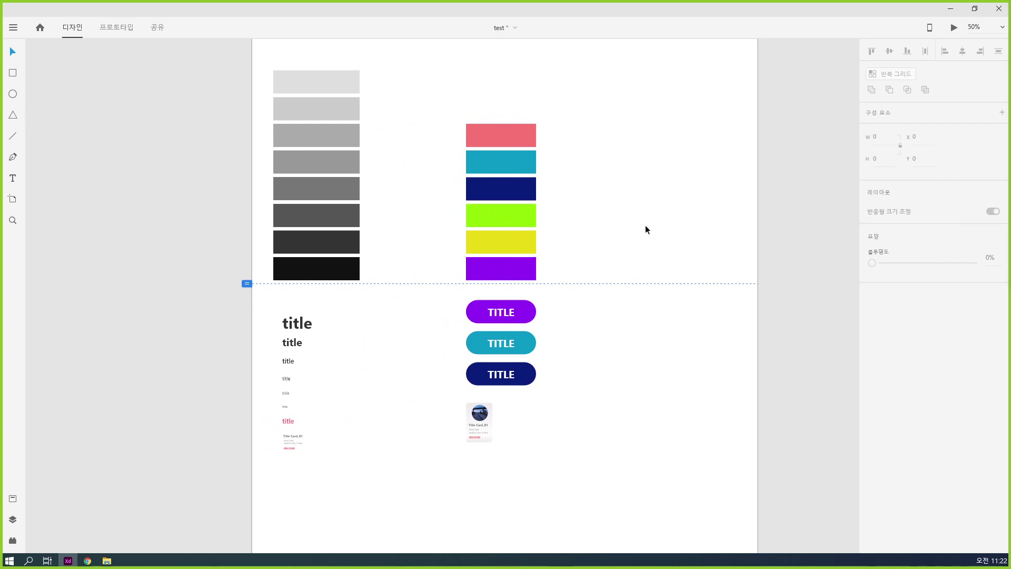
- Check the artboard's layer list, then show the document's assets with the window maximised
{"action": "left_click_drag", "start_coordinate": [332, 5], "coordinate": [558, 39]}
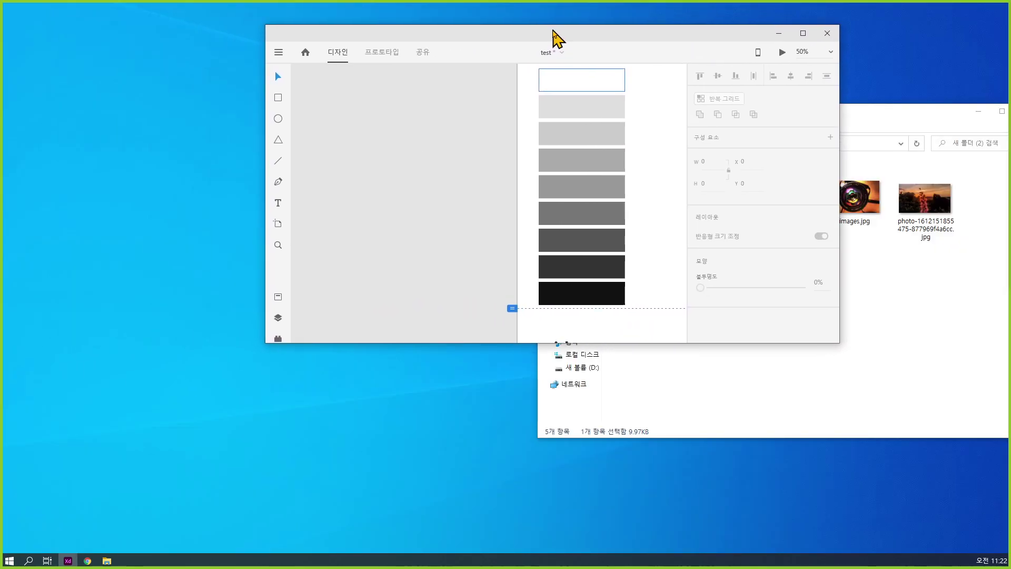
{"action": "left_click", "coordinate": [278, 319]}
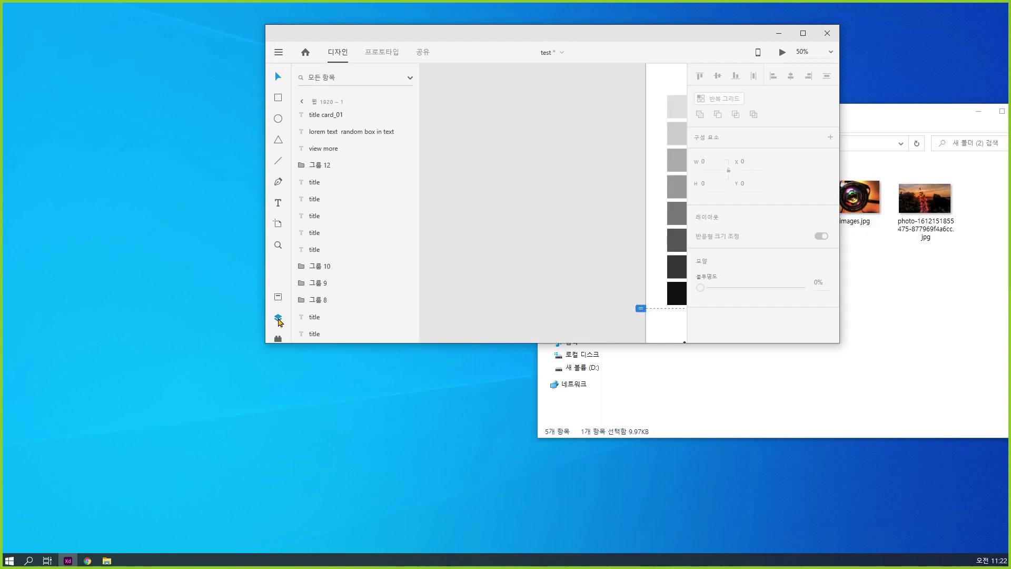
{"action": "left_click", "coordinate": [279, 320]}
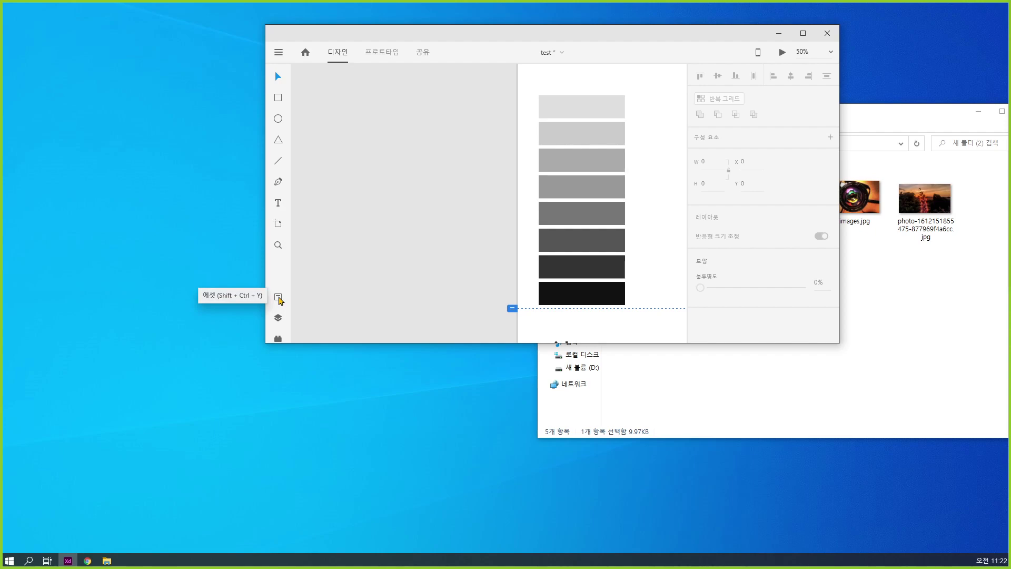
{"action": "left_click", "coordinate": [279, 298]}
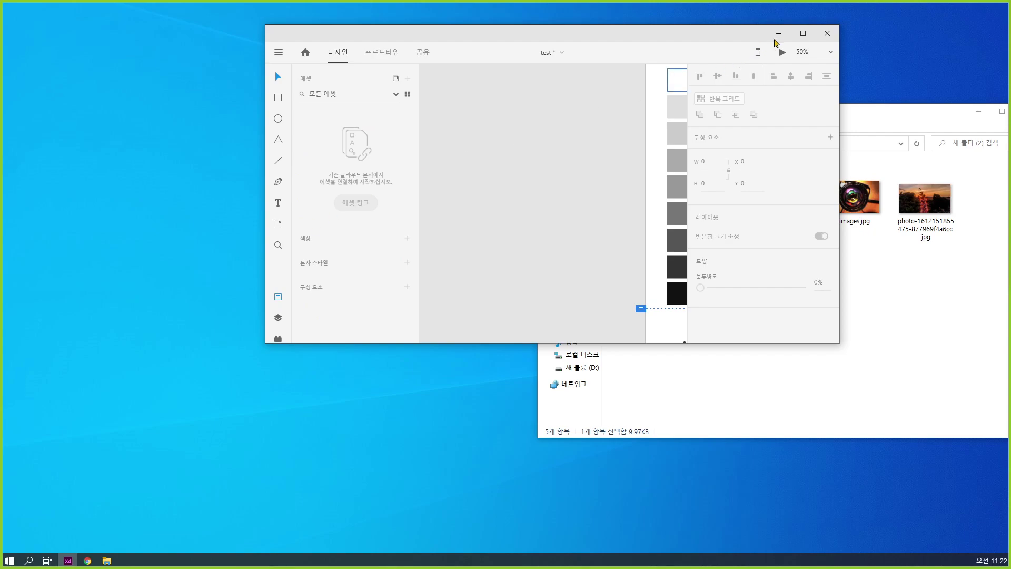
{"action": "left_click", "coordinate": [801, 35]}
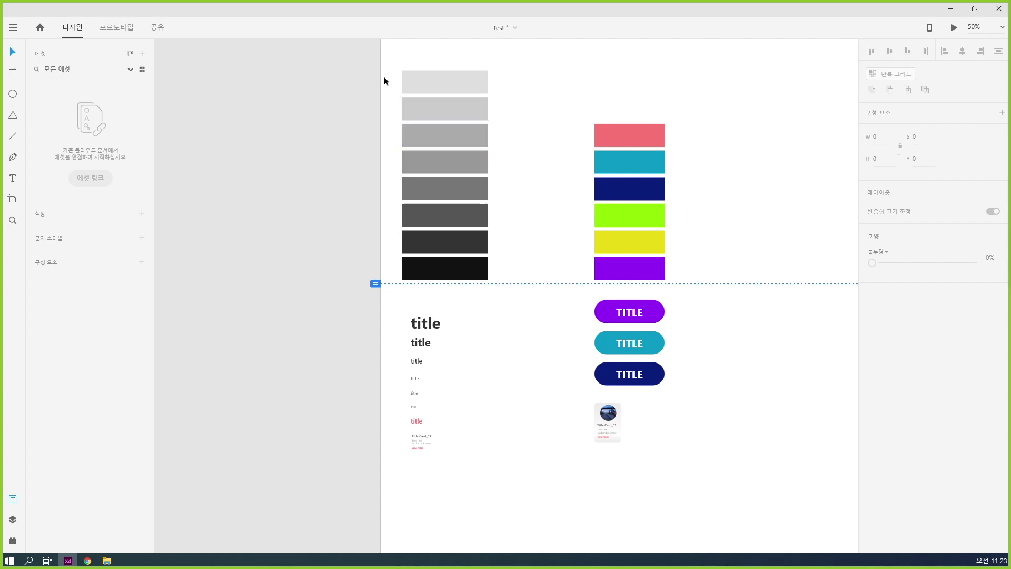
- Add the fills of all greyscale and coloured swatches, plus the colours of the text samples, to the colour assets
{"action": "left_click_drag", "start_coordinate": [385, 51], "coordinate": [796, 278]}
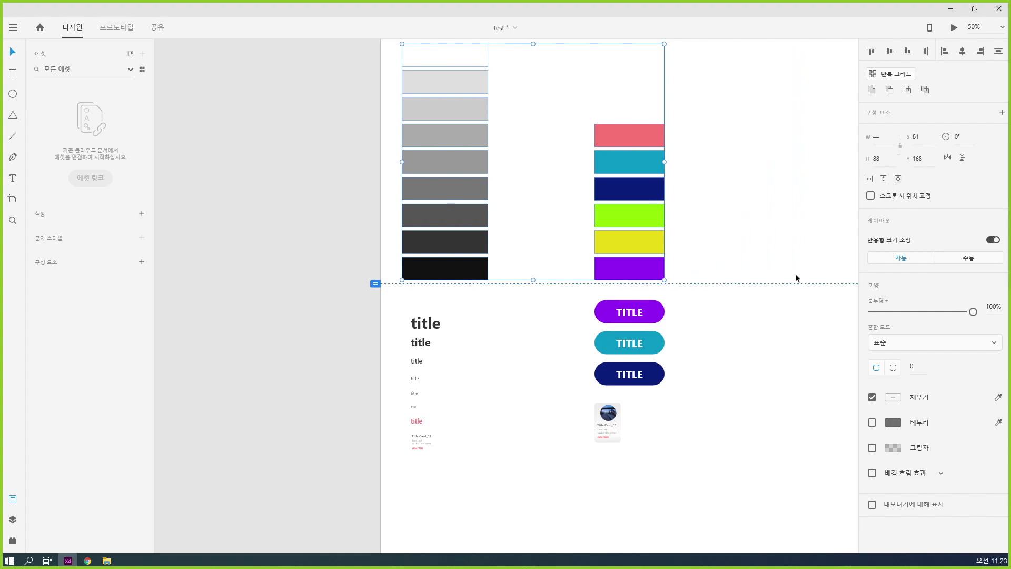
{"action": "left_click", "coordinate": [142, 214]}
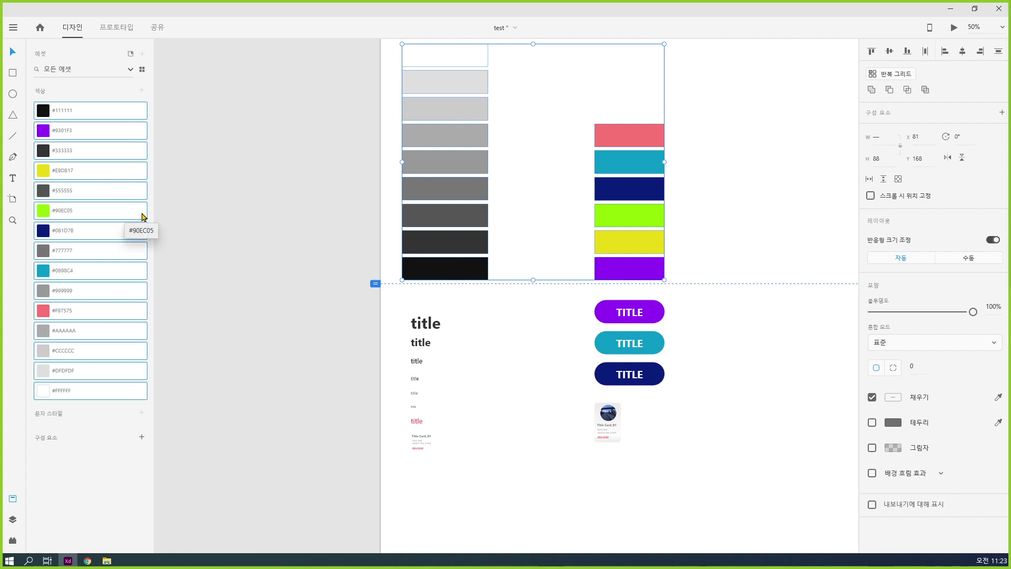
{"action": "left_click_drag", "start_coordinate": [388, 293], "coordinate": [502, 473]}
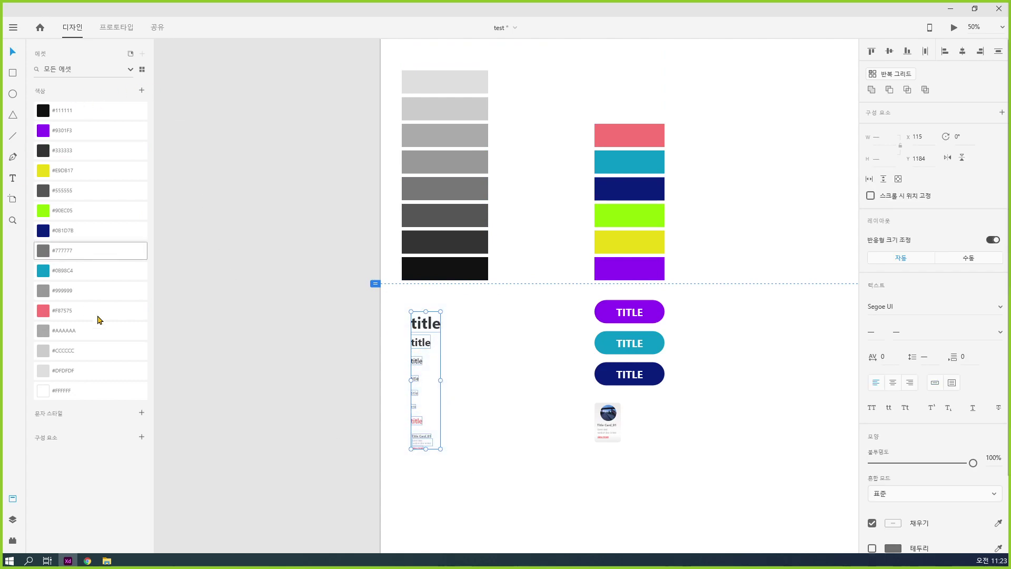
{"action": "left_click", "coordinate": [143, 91]}
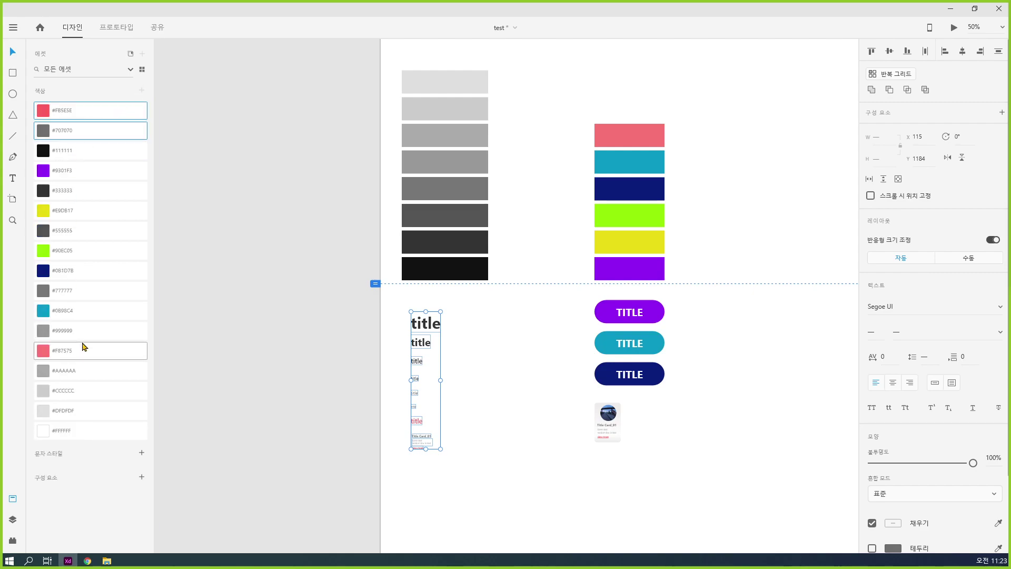
- Save the character styles of all title and card text samples as assets
{"action": "left_click", "coordinate": [141, 453]}
{"action": "scroll", "coordinate": [111, 512], "scroll_direction": "down", "scroll_amount": 3}
{"action": "scroll", "coordinate": [111, 512], "scroll_direction": "down", "scroll_amount": 1}
{"action": "left_click", "coordinate": [653, 482]}
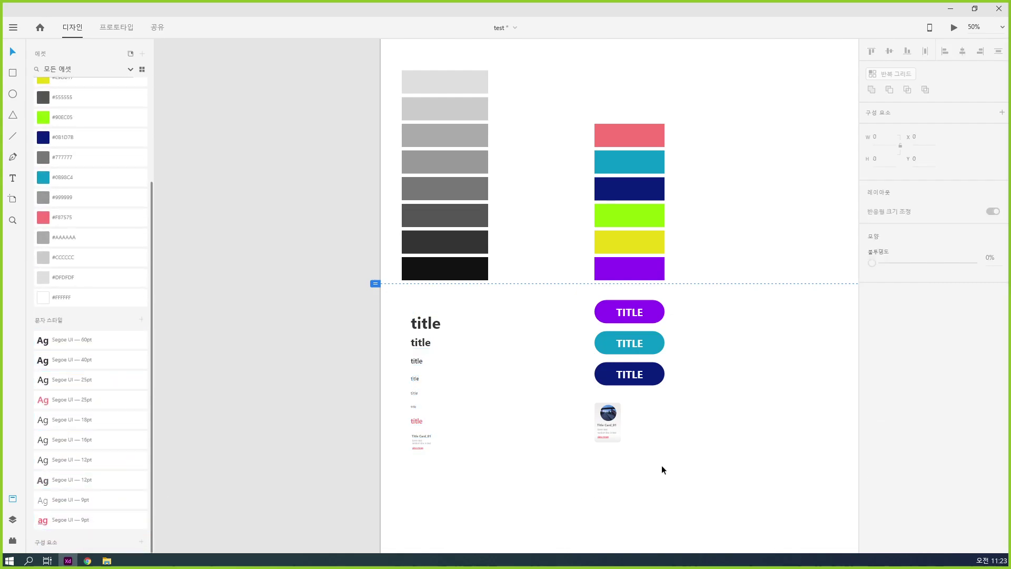
- Save the white 40 pt character style of the three TITLE buttons as an asset
{"action": "left_click_drag", "start_coordinate": [662, 356], "coordinate": [591, 300]}
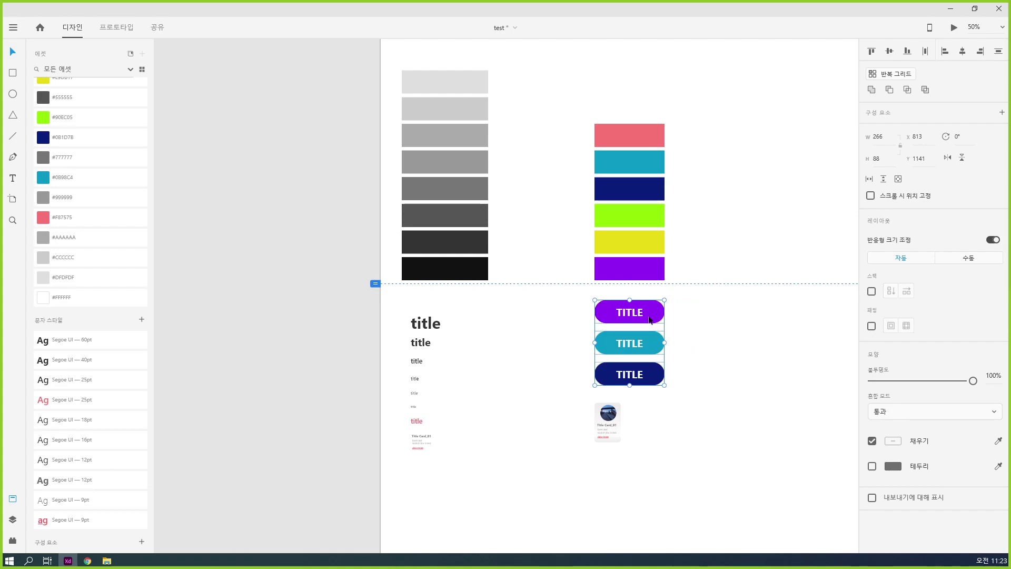
{"action": "scroll", "coordinate": [105, 287], "scroll_direction": "up", "scroll_amount": 5}
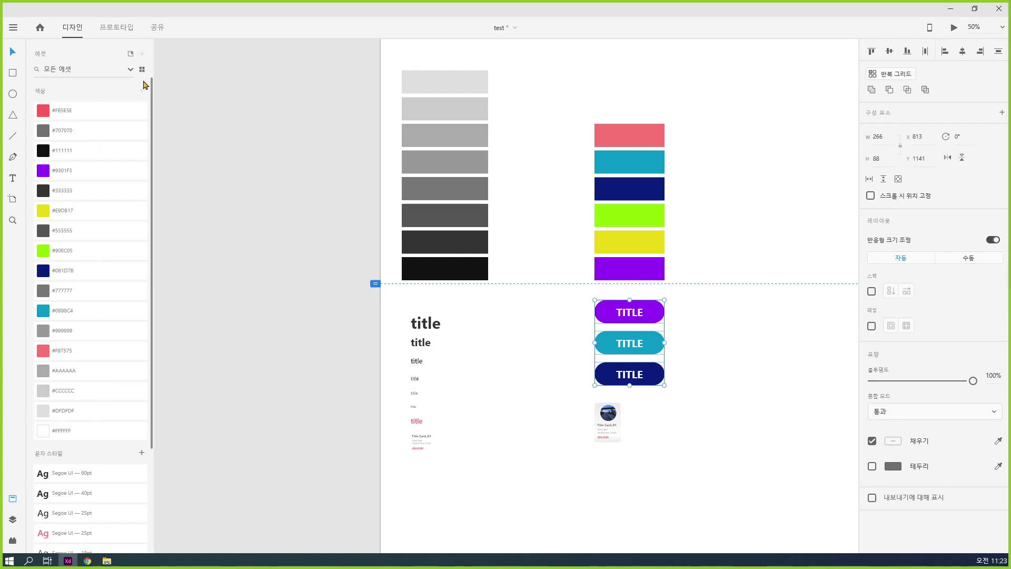
{"action": "scroll", "coordinate": [85, 260], "scroll_direction": "down", "scroll_amount": 3}
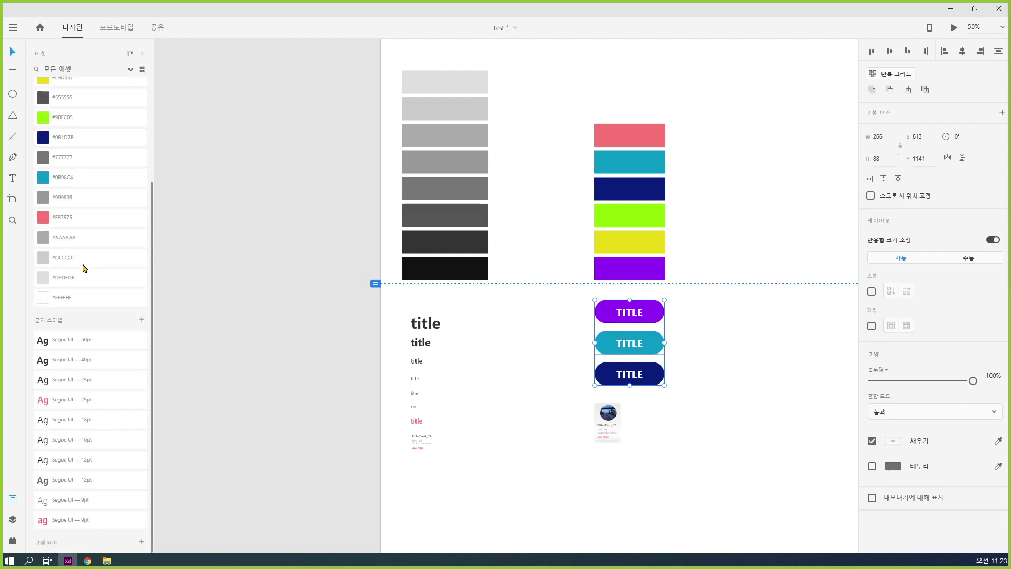
{"action": "left_click", "coordinate": [142, 320]}
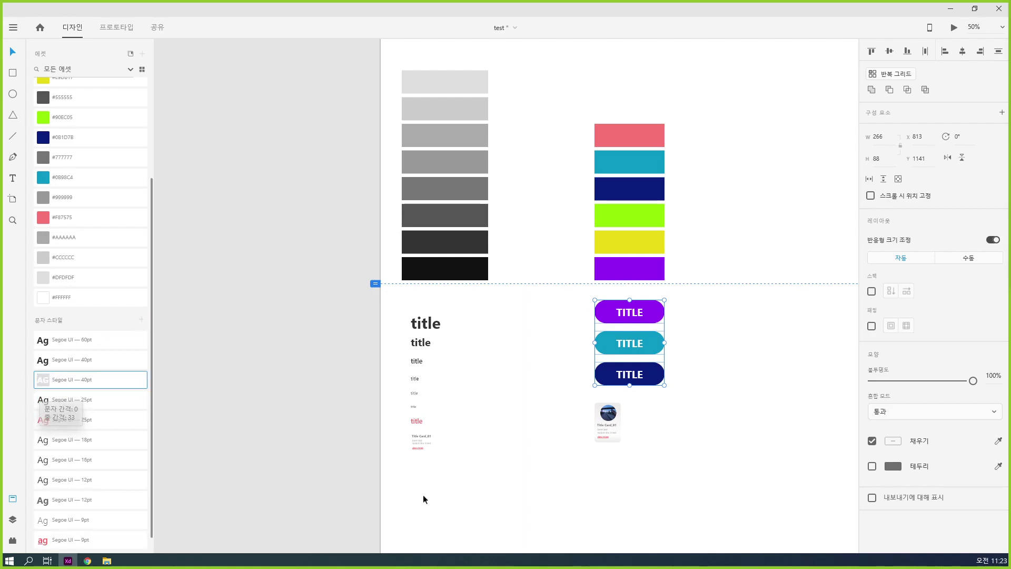
{"action": "left_click", "coordinate": [560, 515]}
- Try to register the three TITLE buttons and the Title Card_01 card together as a single component asset
{"action": "scroll", "coordinate": [560, 515], "scroll_direction": "down", "scroll_amount": 3}
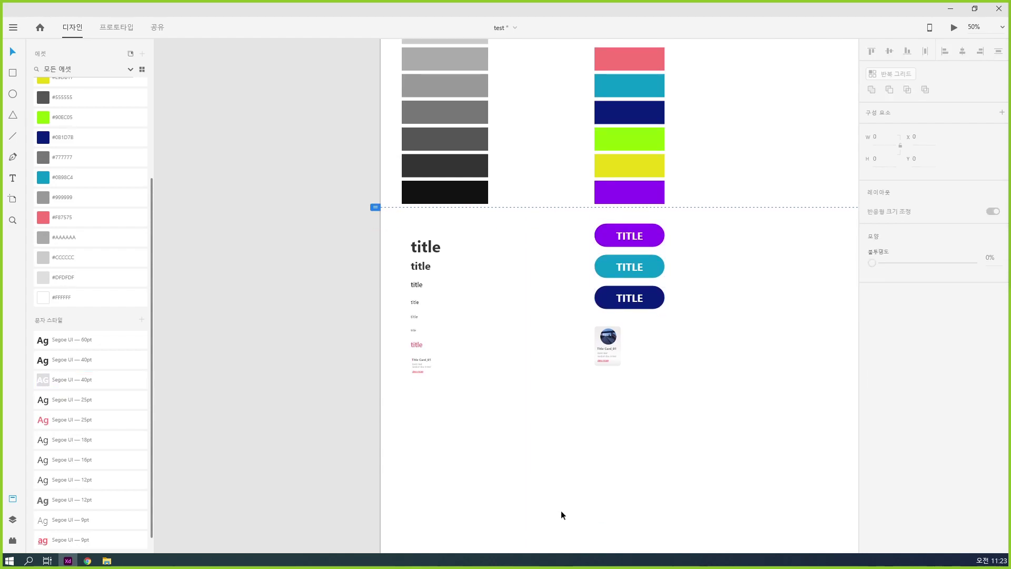
{"action": "left_click", "coordinate": [613, 344]}
{"action": "key", "text": "z"}
{"action": "left_click", "coordinate": [621, 351]}
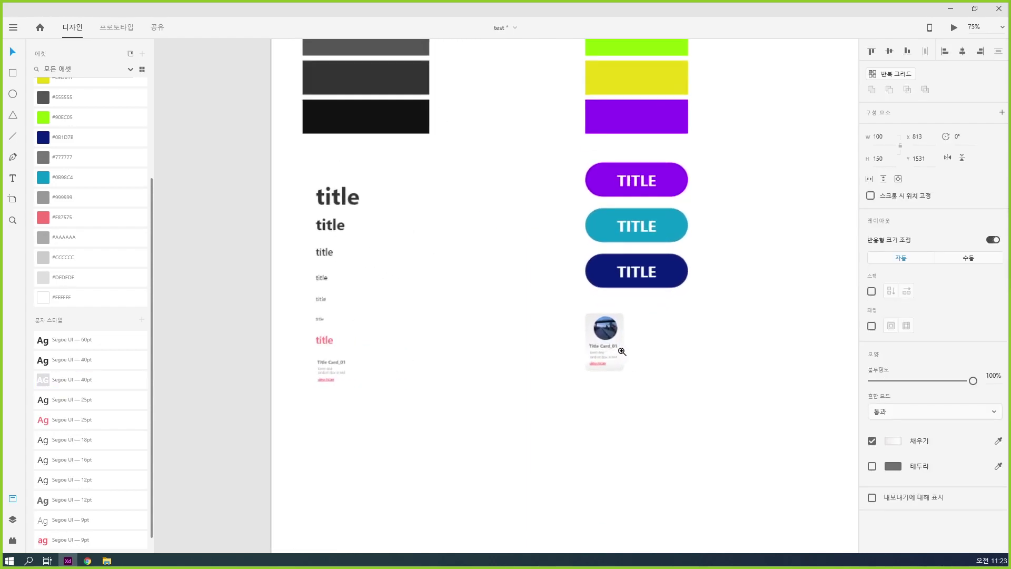
{"action": "left_click", "coordinate": [621, 352]}
{"action": "left_click", "coordinate": [659, 177], "text": "shift"}
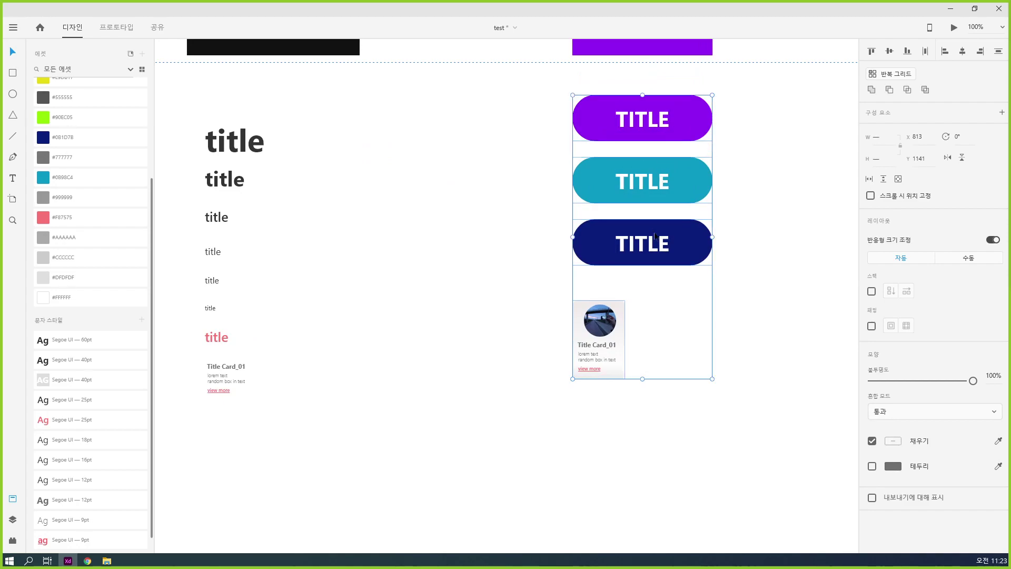
{"action": "scroll", "coordinate": [85, 337], "scroll_direction": "down", "scroll_amount": 1}
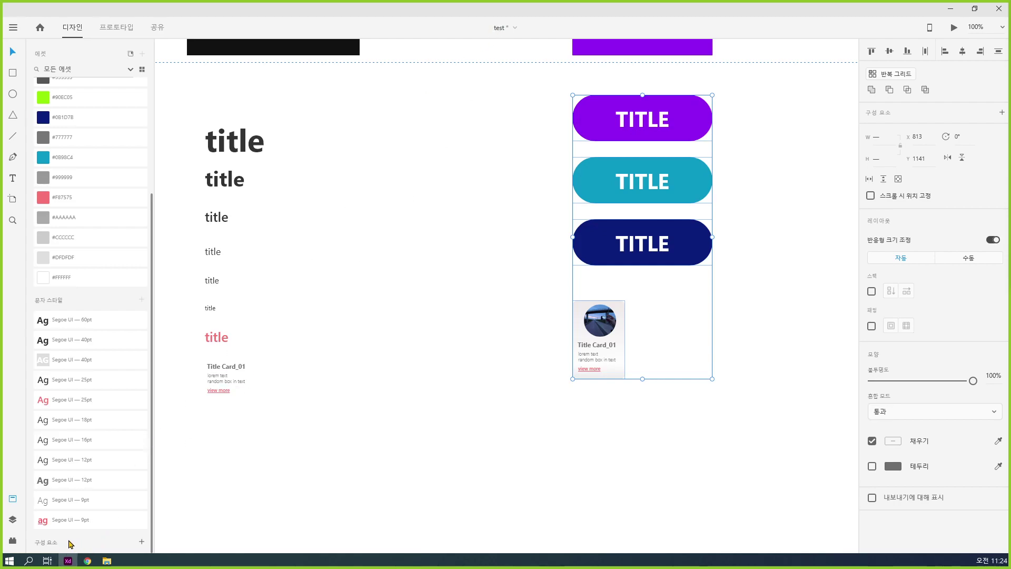
{"action": "left_click", "coordinate": [142, 543]}
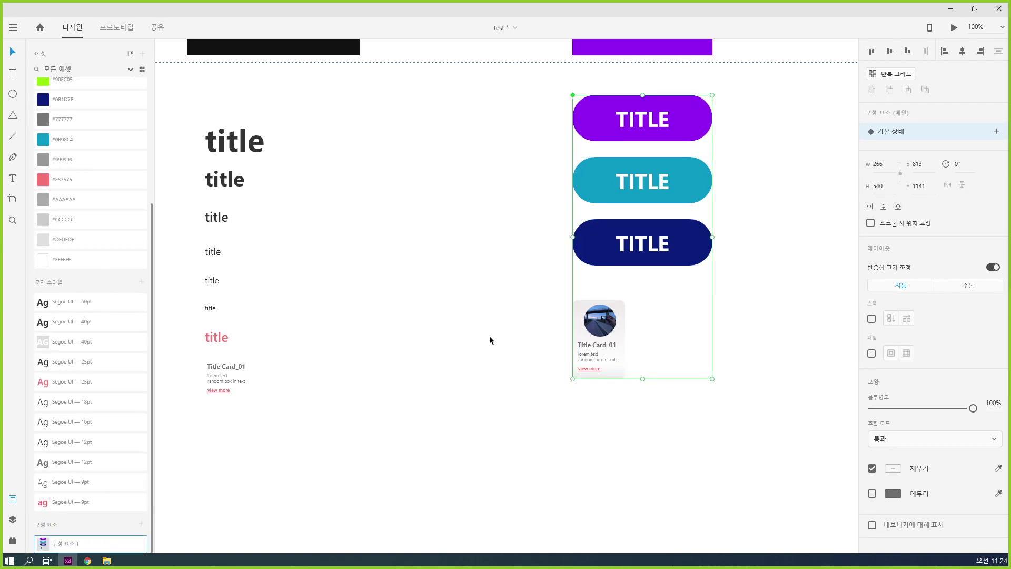
{"action": "key", "text": "ctrl+z"}
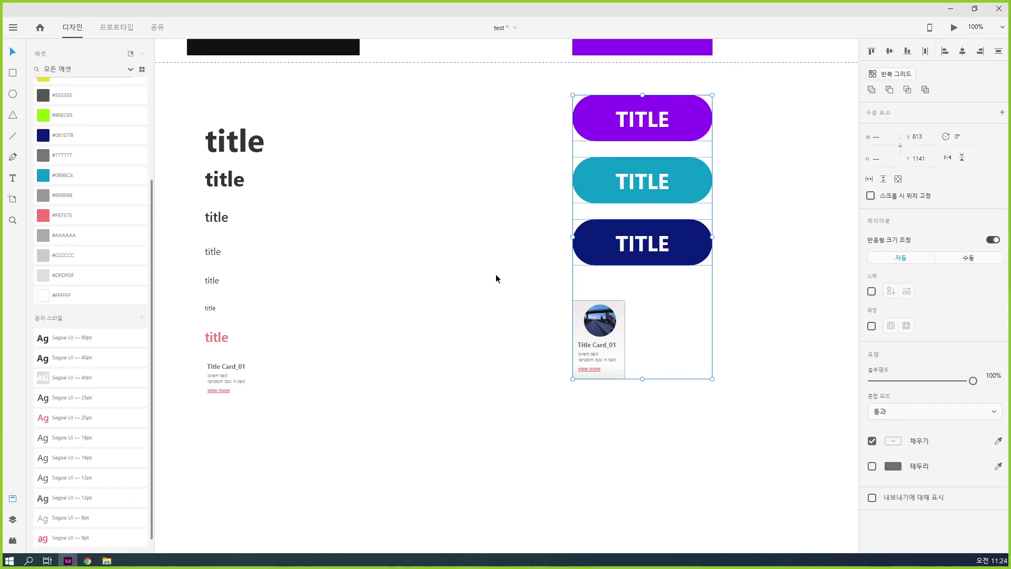
- Register the Title Card_01 card and the navy, teal and purple TITLE buttons each as a separate component asset
{"action": "scroll", "coordinate": [133, 528], "scroll_direction": "down", "scroll_amount": 1}
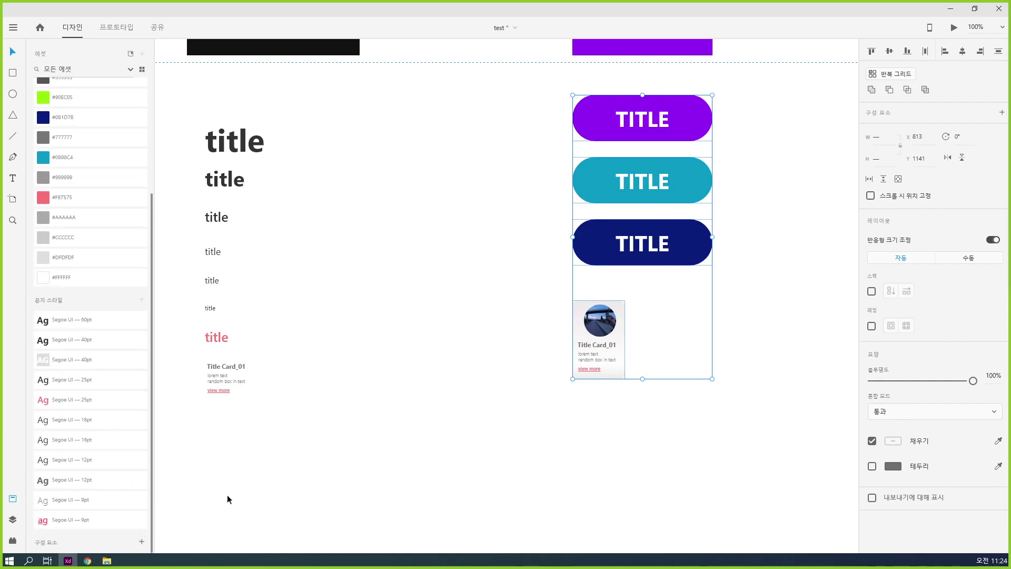
{"action": "left_click_drag", "start_coordinate": [643, 444], "coordinate": [544, 294]}
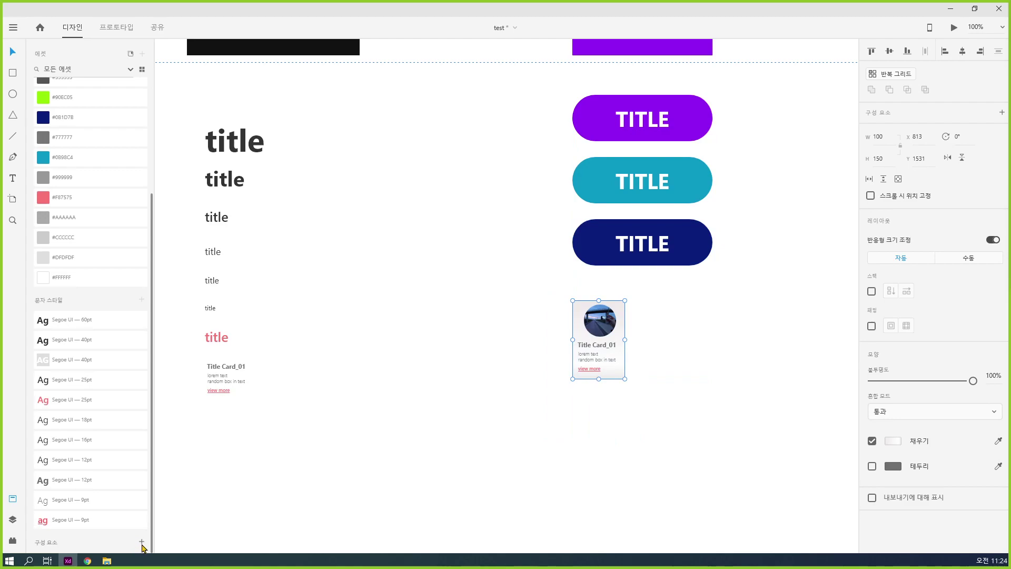
{"action": "left_click", "coordinate": [141, 541]}
{"action": "left_click", "coordinate": [623, 262]}
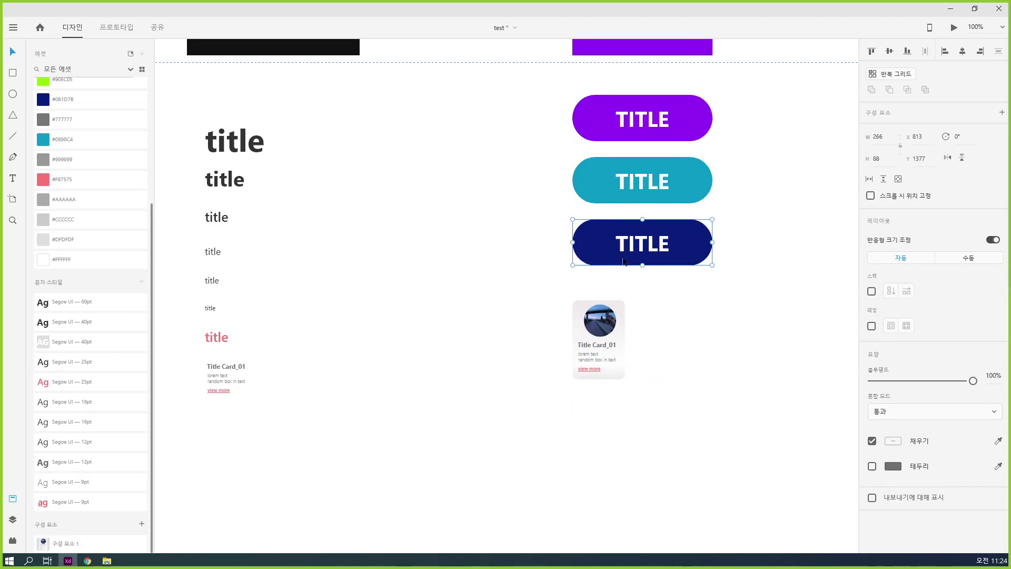
{"action": "left_click", "coordinate": [141, 524]}
{"action": "left_click", "coordinate": [660, 192]}
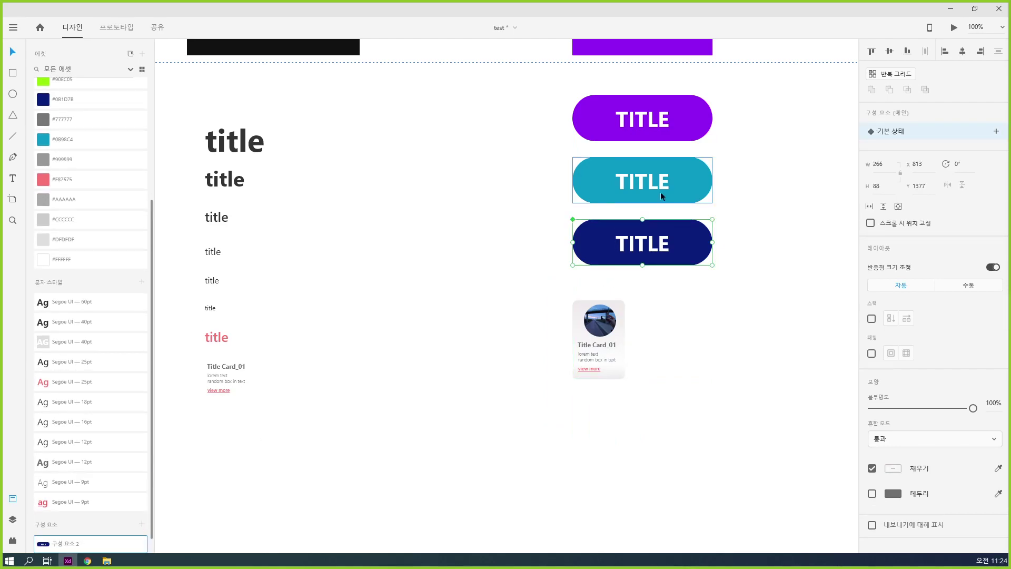
{"action": "left_click", "coordinate": [141, 524]}
{"action": "left_click", "coordinate": [670, 120]}
{"action": "left_click", "coordinate": [141, 523]}
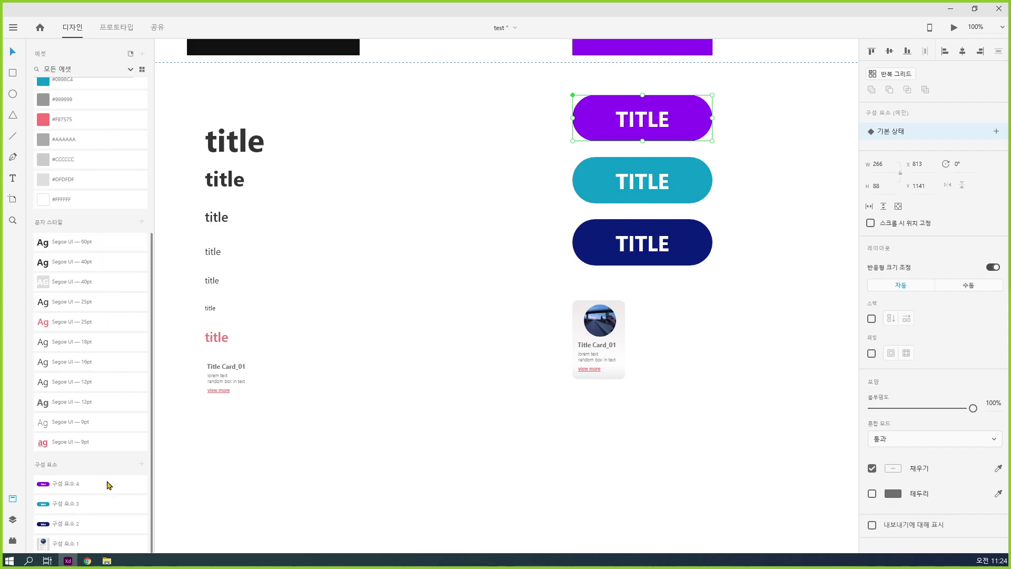
{"action": "scroll", "coordinate": [101, 477], "scroll_direction": "up", "scroll_amount": 4}
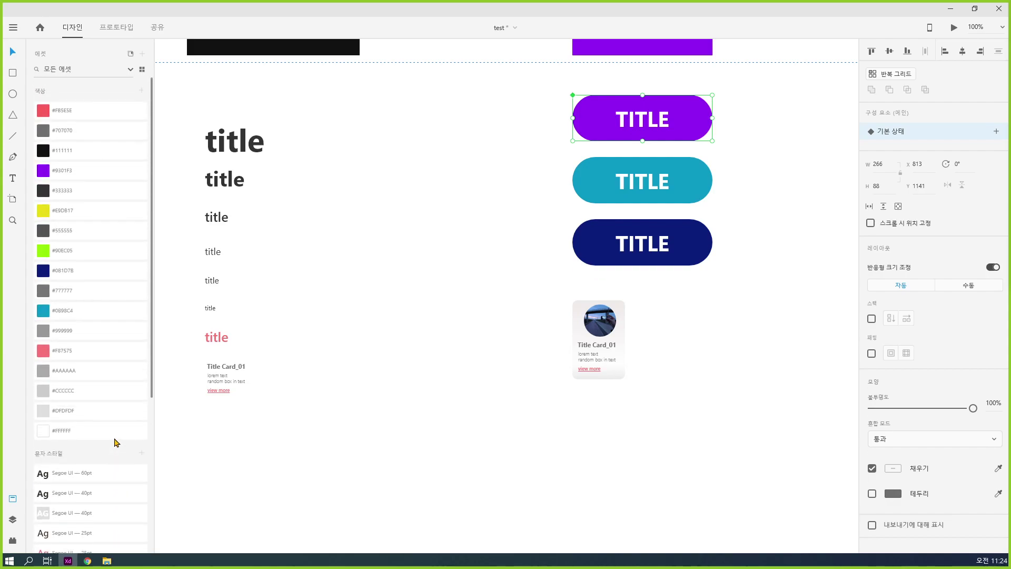
{"action": "scroll", "coordinate": [117, 456], "scroll_direction": "down", "scroll_amount": 4}
{"action": "scroll", "coordinate": [117, 442], "scroll_direction": "down", "scroll_amount": 1}
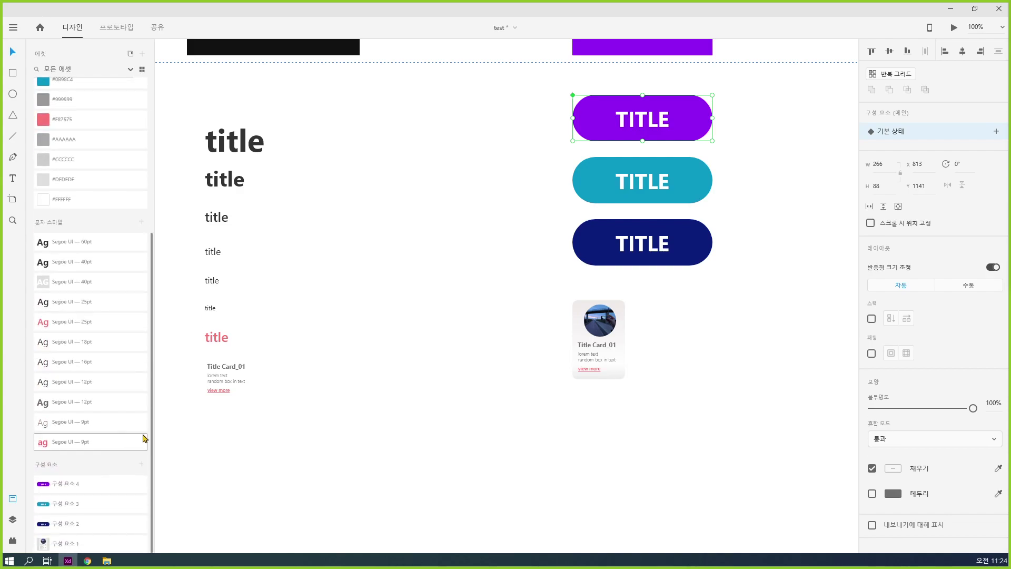
- Draw a rectangle about 136 × 84 below the photo on the first of the two photo artboards and fill it with colour asset #999999
{"action": "left_click", "coordinate": [473, 406]}
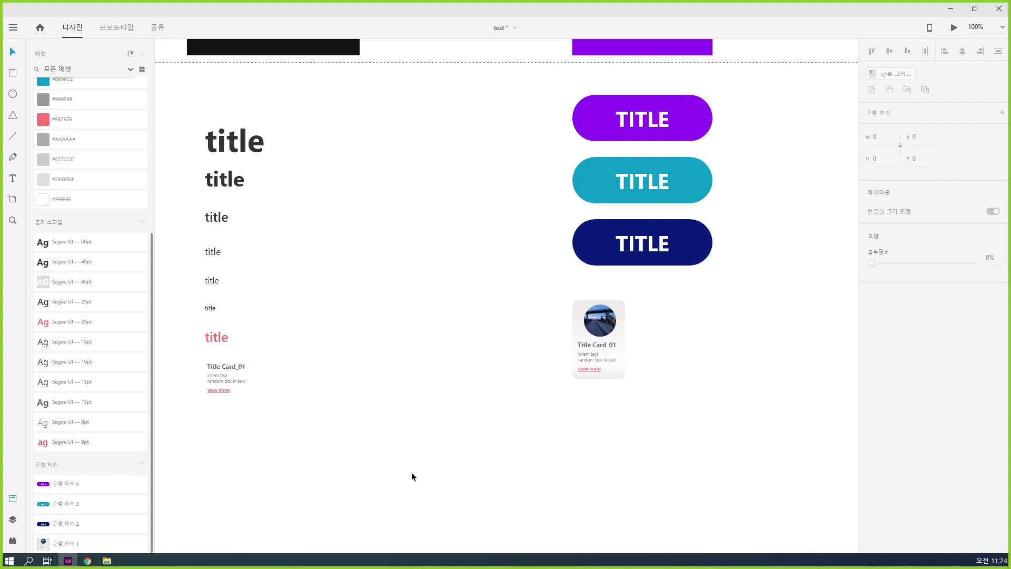
{"action": "scroll", "coordinate": [412, 472], "scroll_direction": "down", "scroll_amount": 3}
{"action": "key", "text": "ctrl+minus"}
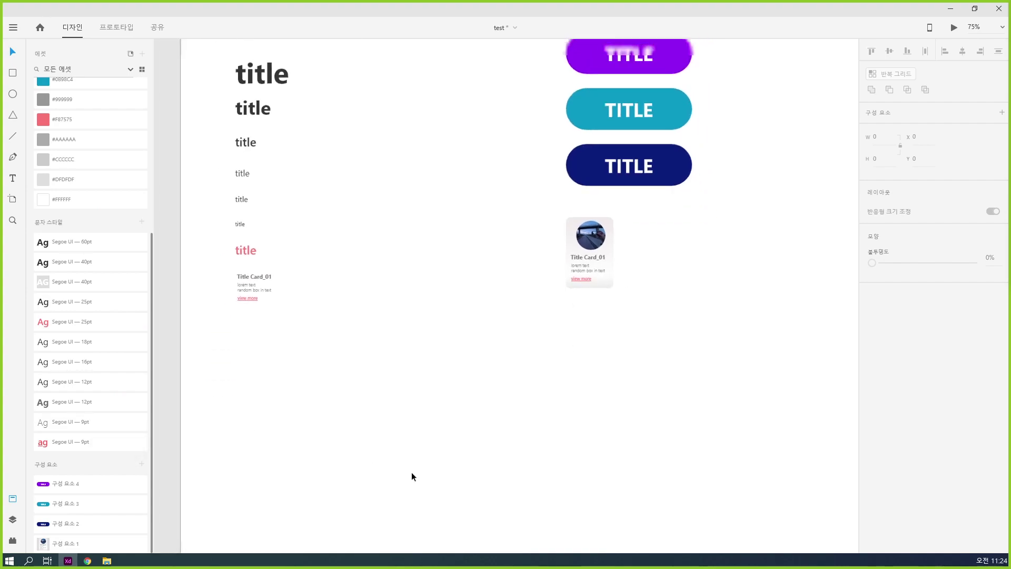
{"action": "left_click_drag", "start_coordinate": [601, 376], "coordinate": [491, 361]}
{"action": "left_click", "coordinate": [511, 334]}
{"action": "left_click", "coordinate": [511, 334]}
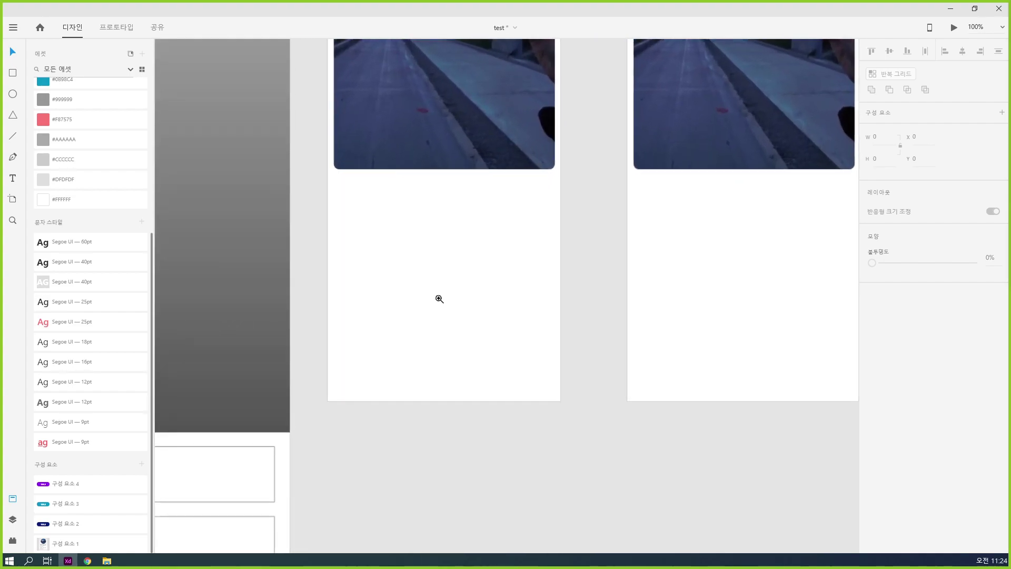
{"action": "key", "text": "r"}
{"action": "left_click_drag", "start_coordinate": [348, 193], "coordinate": [418, 237]}
{"action": "left_click", "coordinate": [54, 100]}
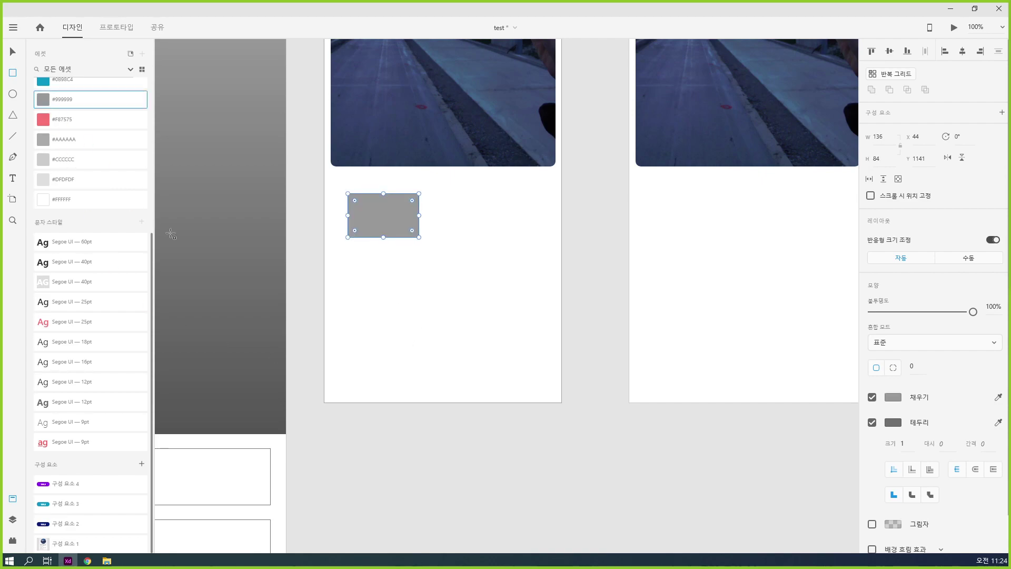
- Try the colour asset #F87575 as the rectangle's fill, set the fill to #AAAAAA, and sample #F87575 for its border
{"action": "key", "text": "v"}
{"action": "left_click", "coordinate": [76, 120]}
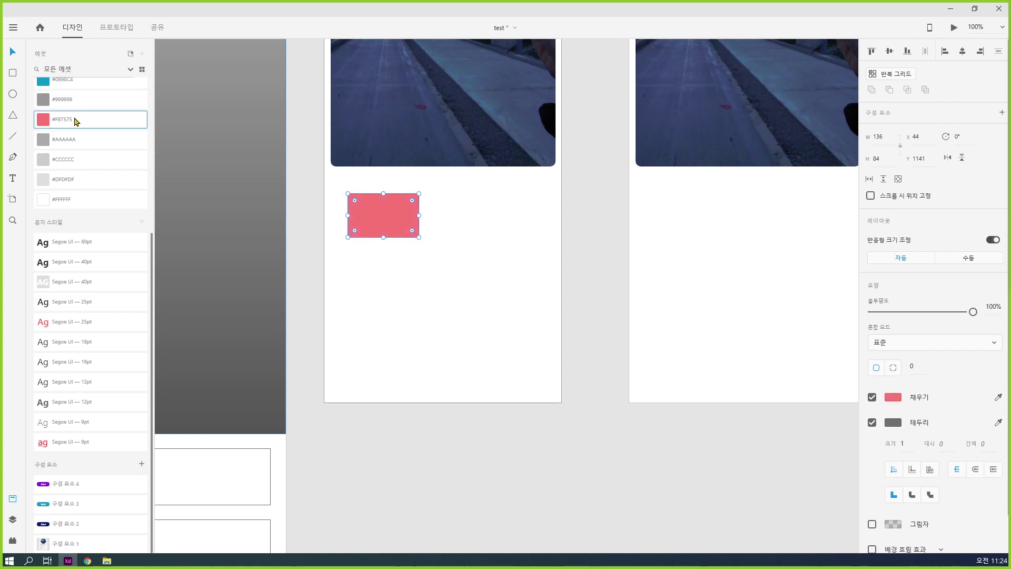
{"action": "left_click", "coordinate": [113, 144]}
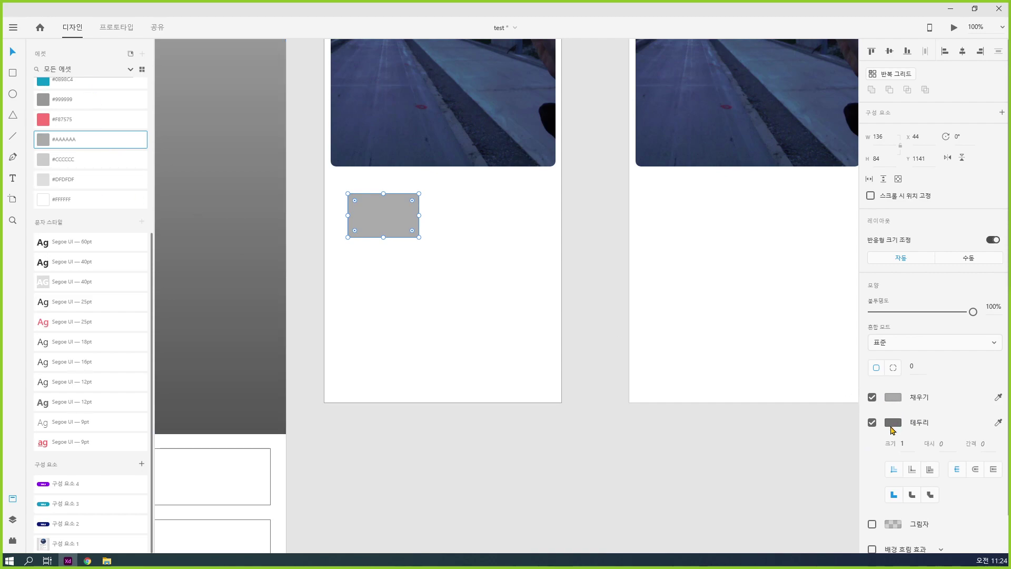
{"action": "left_click", "coordinate": [998, 424]}
{"action": "left_click", "coordinate": [47, 123]}
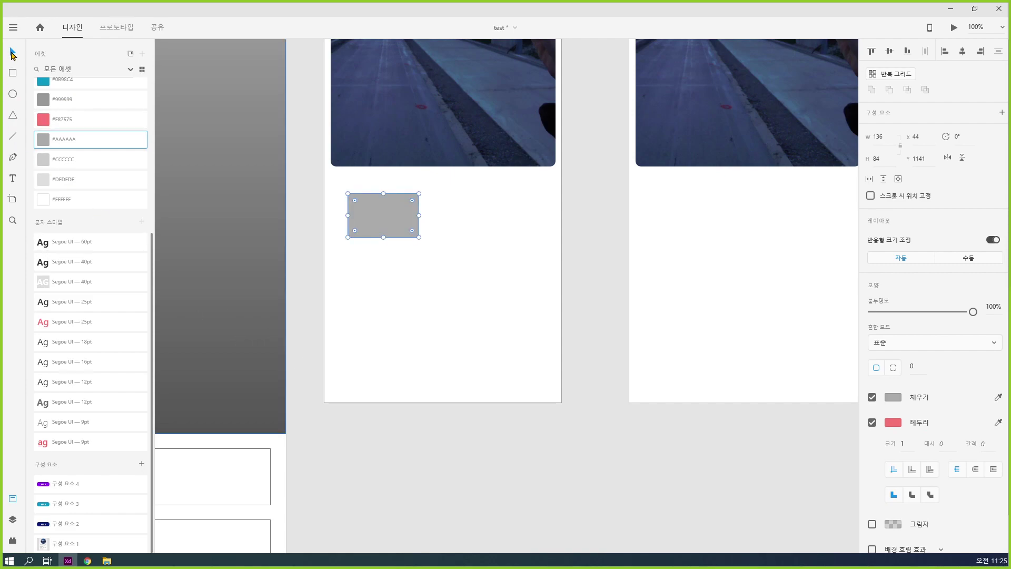
{"action": "left_click", "coordinate": [433, 305]}
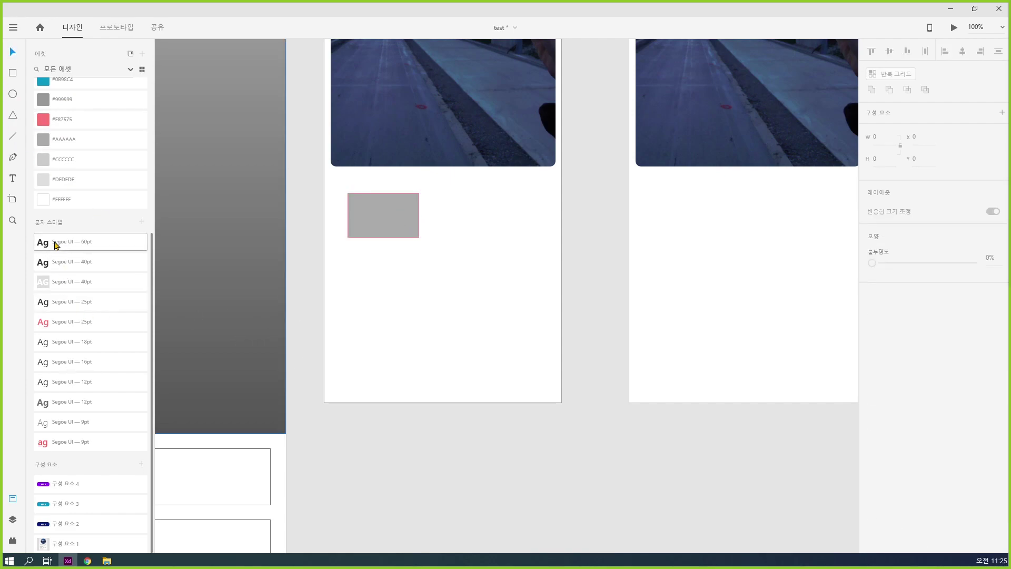
- Add a line of placeholder text made of repeated "sd" below the rectangle
{"action": "left_click", "coordinate": [55, 242]}
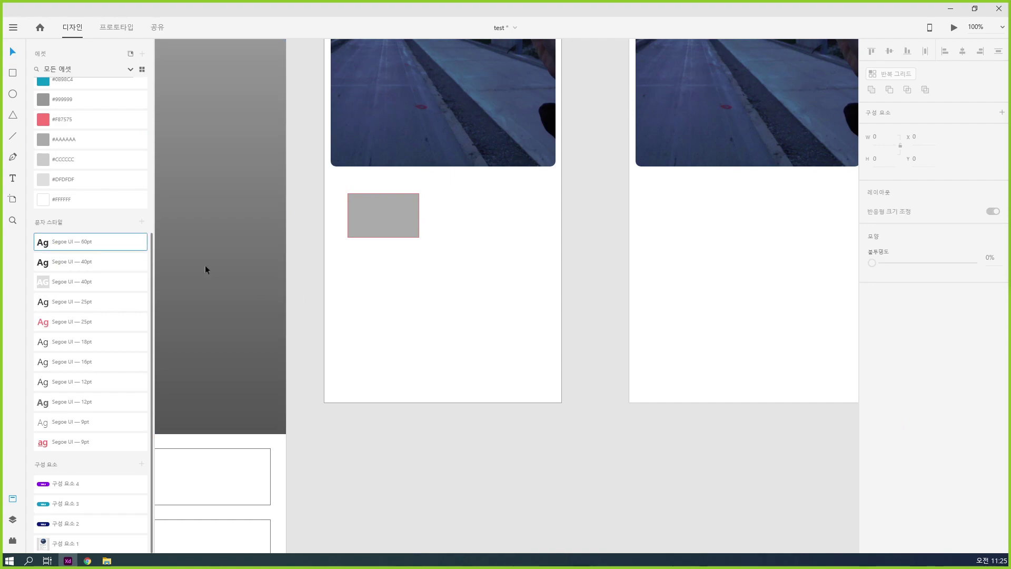
{"action": "key", "text": "t"}
{"action": "left_click", "coordinate": [369, 262]}
{"action": "type", "text": "sdfsdfsdfsdfsdfs"}
{"action": "key", "text": "Escape"}
{"action": "left_click_drag", "start_coordinate": [316, 251], "coordinate": [374, 258]}
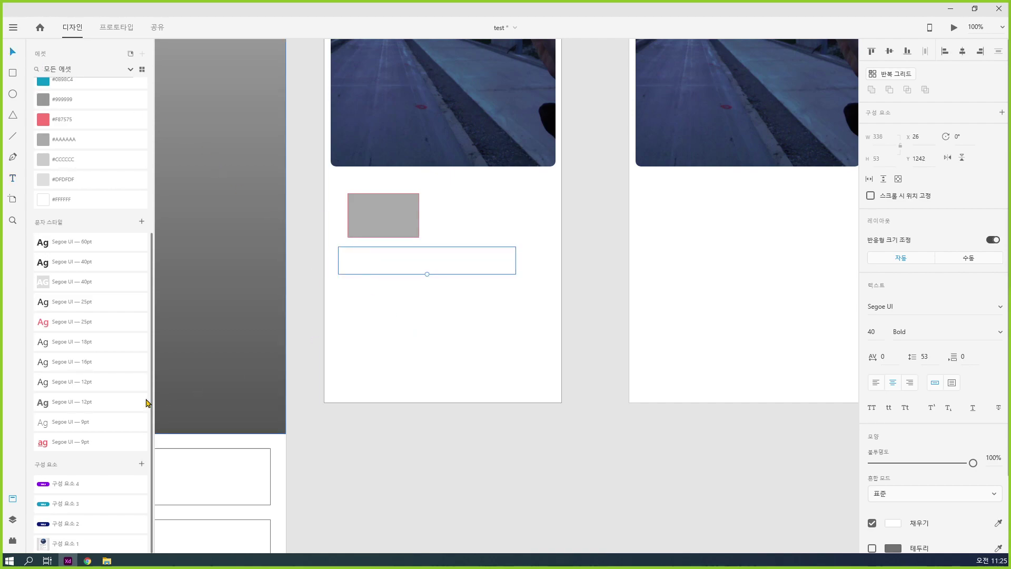
- Try the saved character styles on the placeholder text, ending with the red Segoe UI 25 pt, and align it under the rectangle's left edge
{"action": "left_click", "coordinate": [40, 263]}
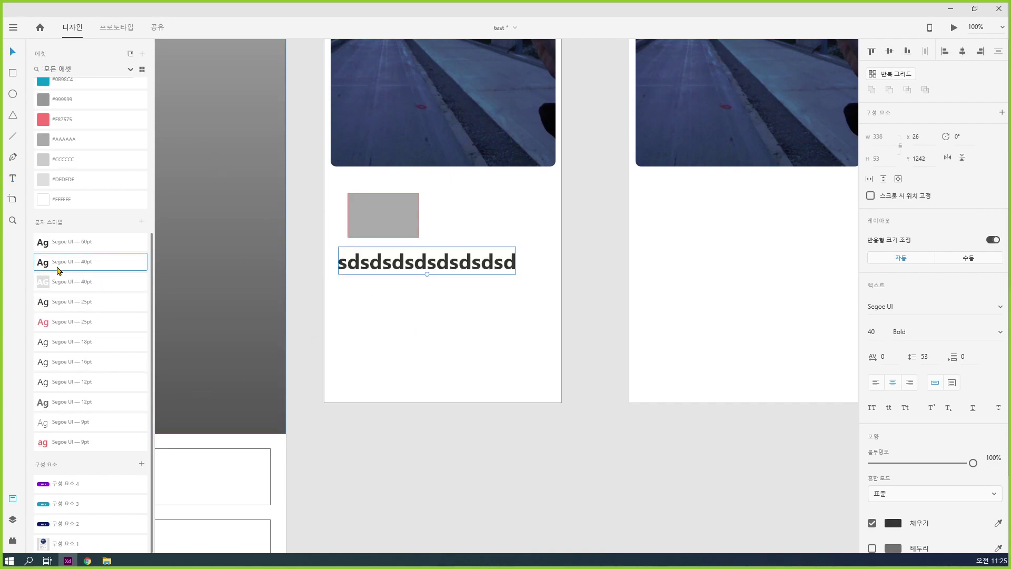
{"action": "left_click", "coordinate": [44, 243]}
{"action": "left_click", "coordinate": [47, 307]}
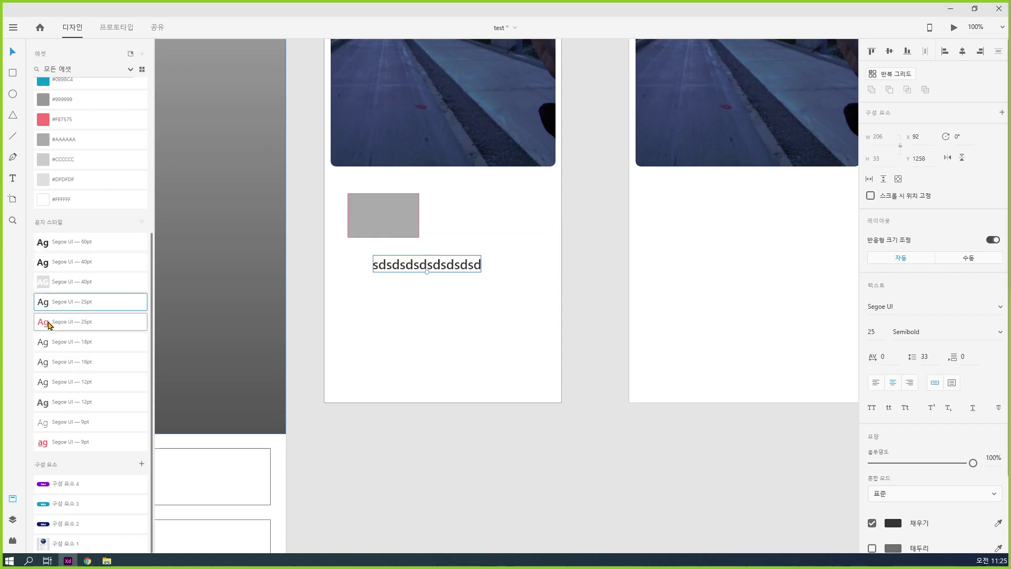
{"action": "left_click", "coordinate": [45, 321]}
{"action": "left_click_drag", "start_coordinate": [386, 261], "coordinate": [362, 246]}
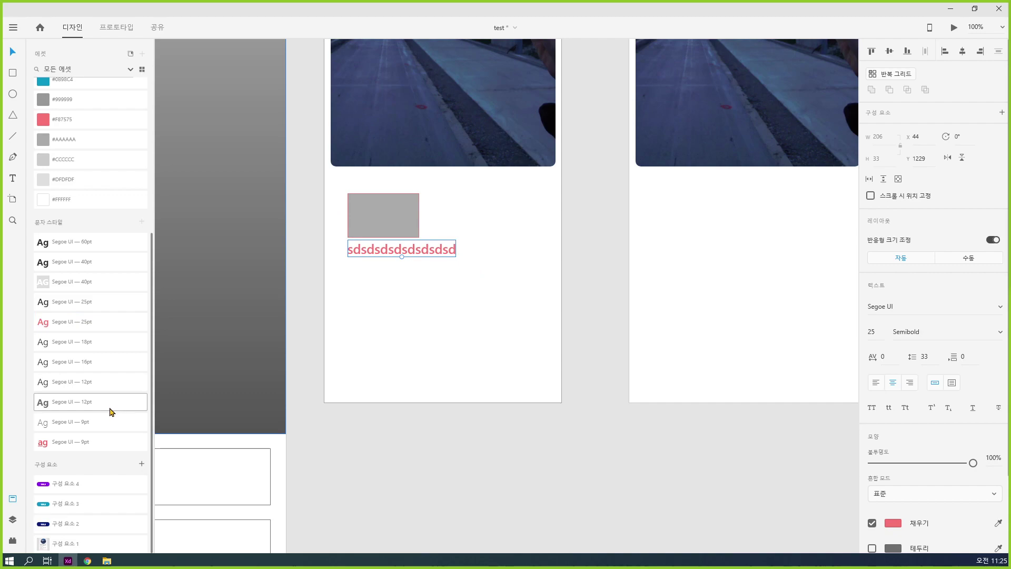
{"action": "left_click", "coordinate": [369, 382]}
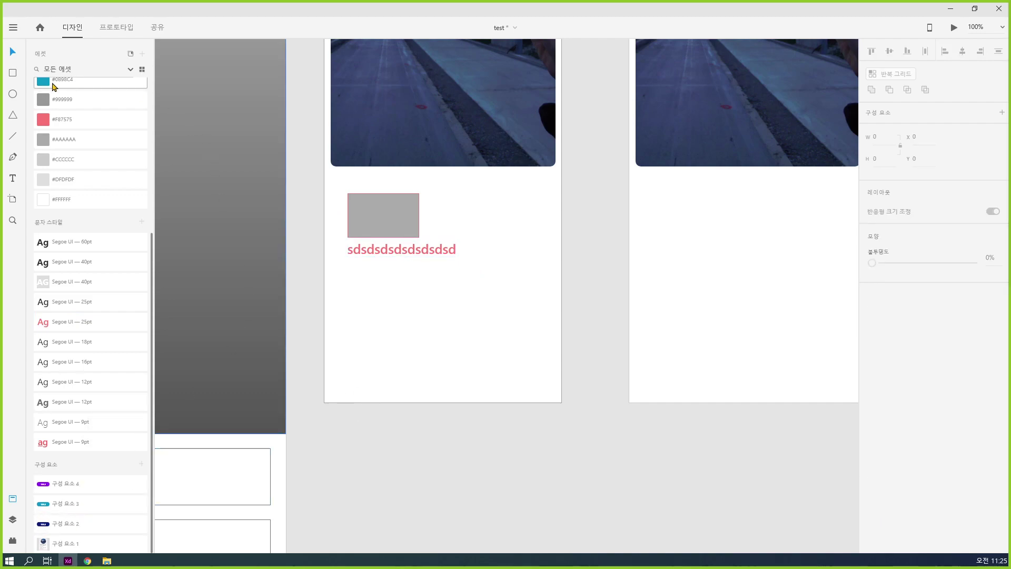
- Try the colour assets #F87575 and #999999 on the rectangle, ending with the teal one as its fill
{"action": "left_click", "coordinate": [416, 227]}
{"action": "left_click", "coordinate": [72, 120]}
{"action": "left_click", "coordinate": [74, 104]}
{"action": "left_click", "coordinate": [90, 81]}
{"action": "left_click", "coordinate": [455, 371]}
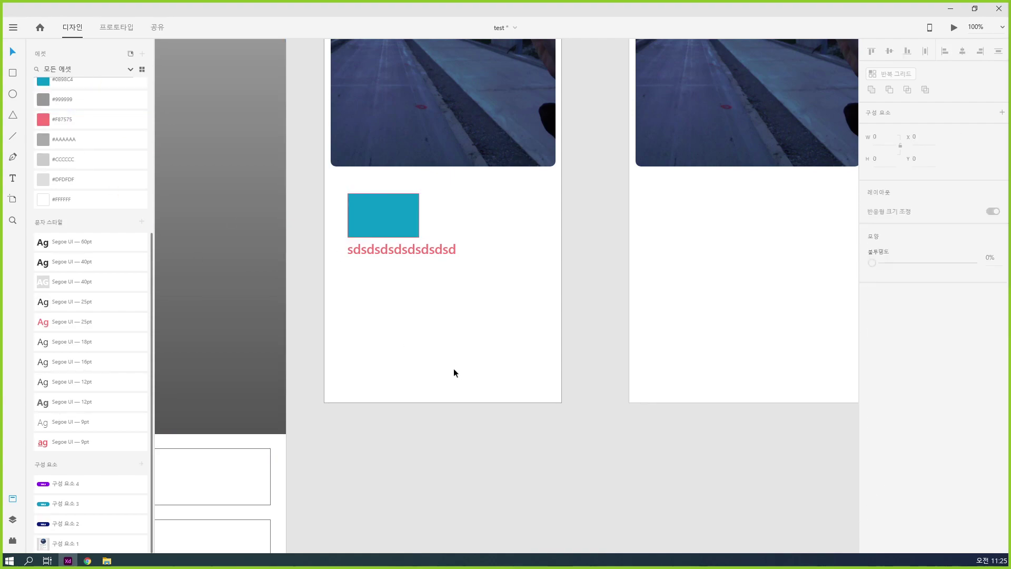
- Place instances of the purple button, teal button and Title Card_01 card components below the photo
{"action": "left_click_drag", "start_coordinate": [45, 483], "coordinate": [505, 264]}
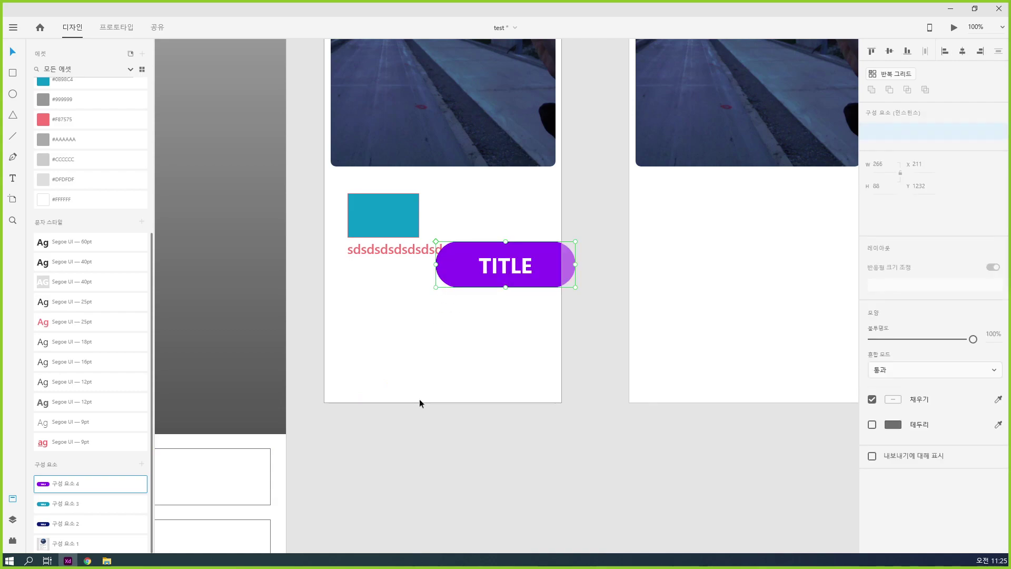
{"action": "left_click_drag", "start_coordinate": [44, 504], "coordinate": [452, 327]}
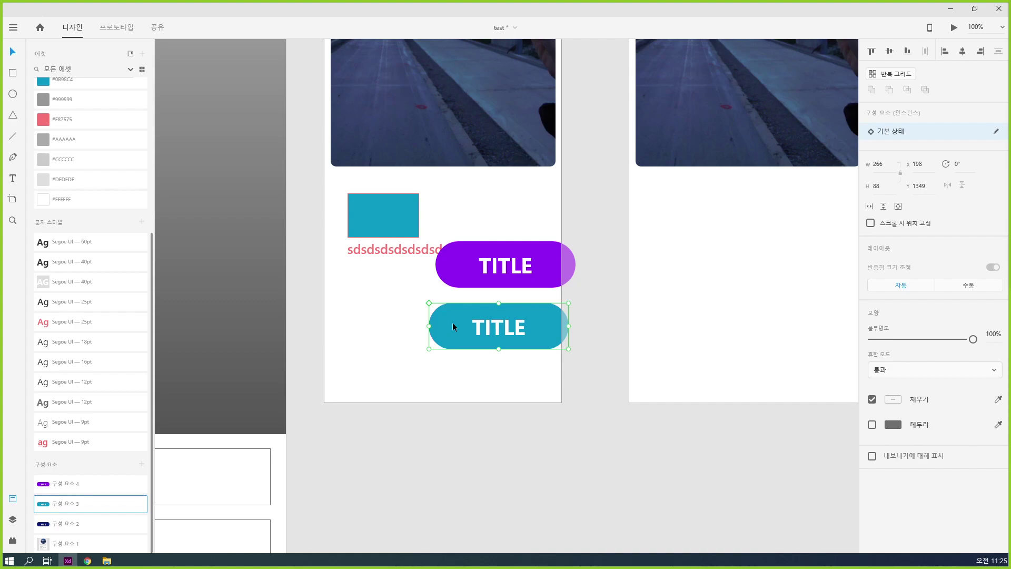
{"action": "left_click_drag", "start_coordinate": [47, 543], "coordinate": [350, 332]}
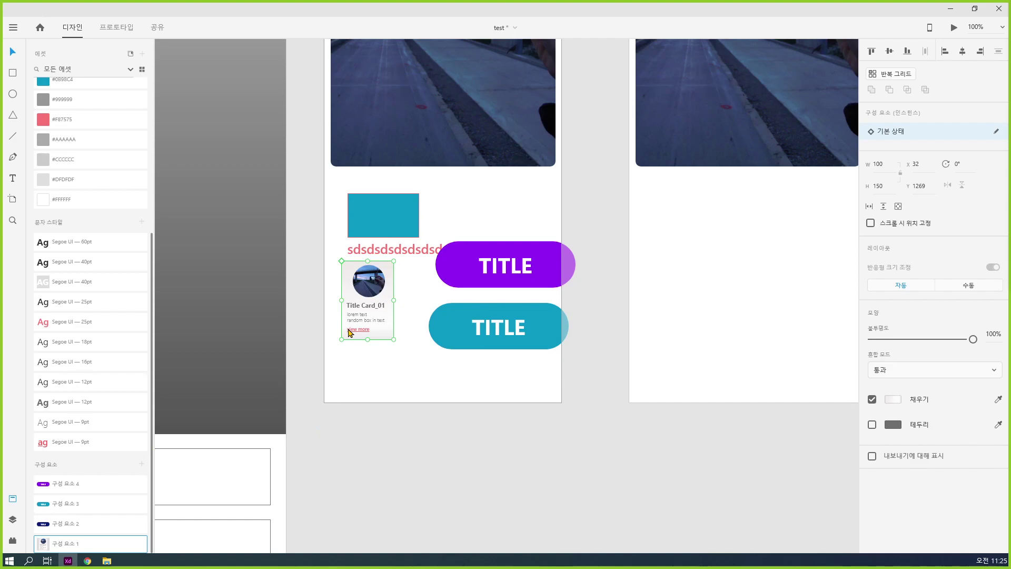
- Delete the rectangle, placeholder text and both button instances, and move the card instance up below the photo to about X 19, Y 1149
{"action": "left_click", "coordinate": [402, 249]}
{"action": "left_click", "coordinate": [388, 223], "text": "shift"}
{"action": "left_click", "coordinate": [463, 265], "text": "shift"}
{"action": "left_click", "coordinate": [487, 328], "text": "shift"}
{"action": "key", "text": "Delete"}
{"action": "left_click_drag", "start_coordinate": [350, 305], "coordinate": [344, 242]}
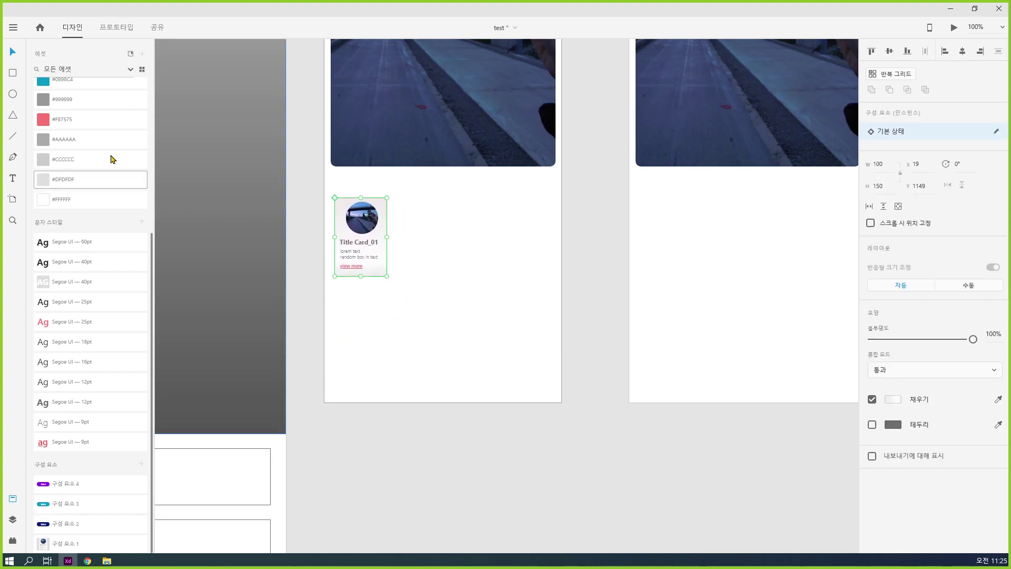
{"action": "scroll", "coordinate": [47, 503], "scroll_direction": "up", "scroll_amount": 5}
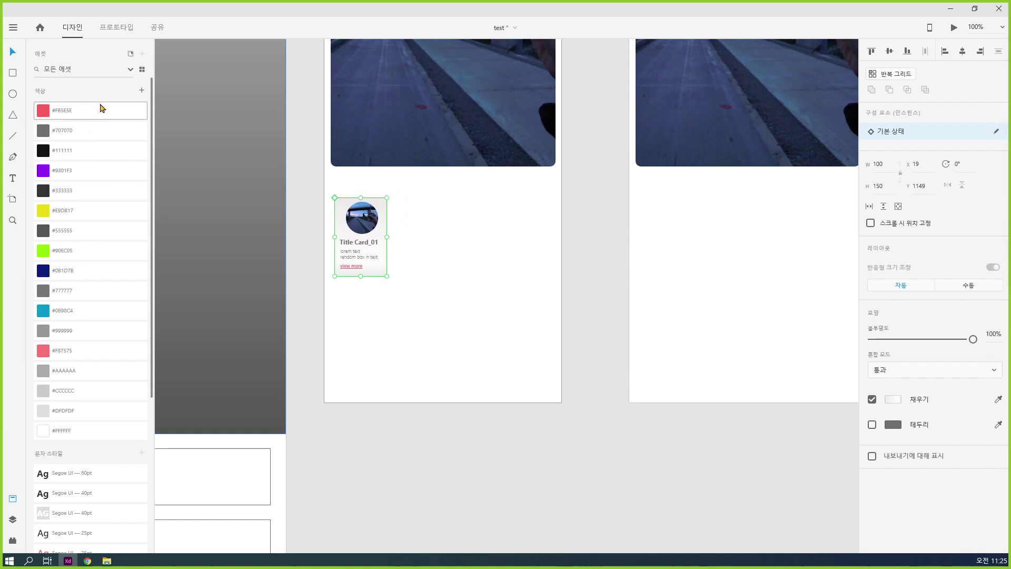